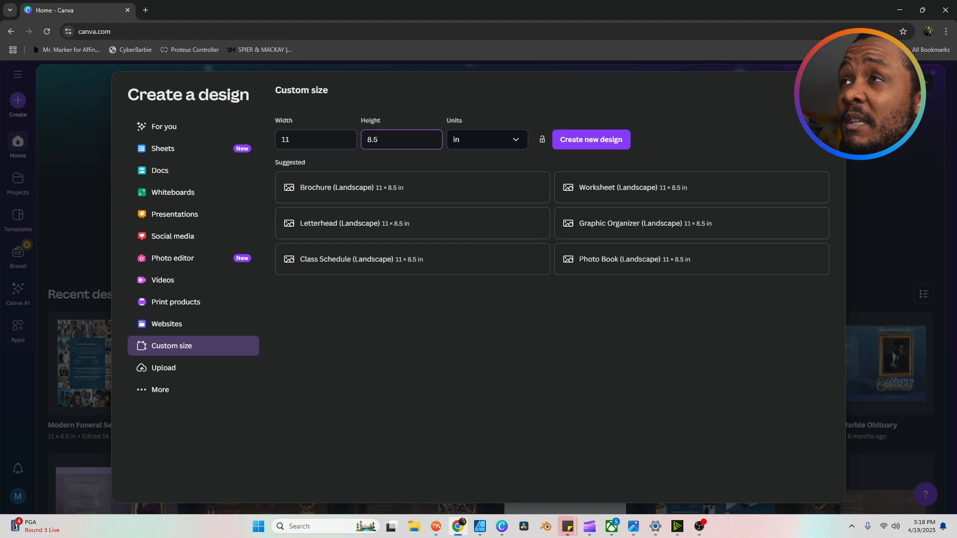
Step: Create the blank 11 × 8.5 in custom-size design
key("Return")
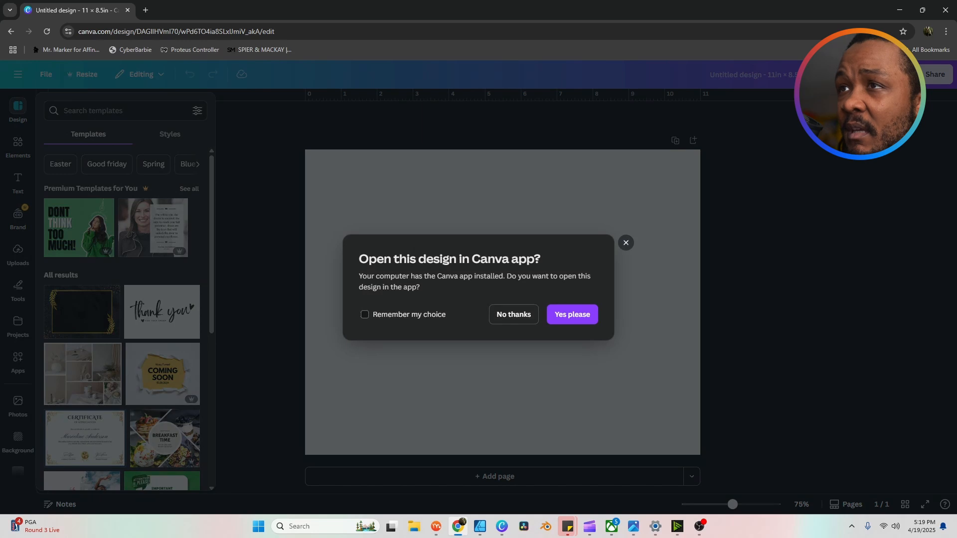
Step: Dismiss the desktop-app prompt and turn on rulers and guides with Shift+R
key("Escape")
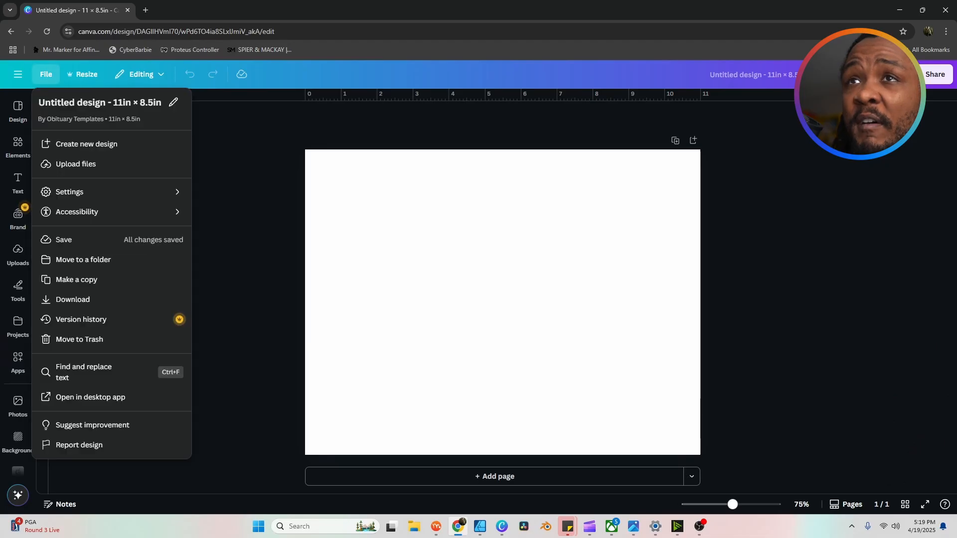
mouse_move(110, 191)
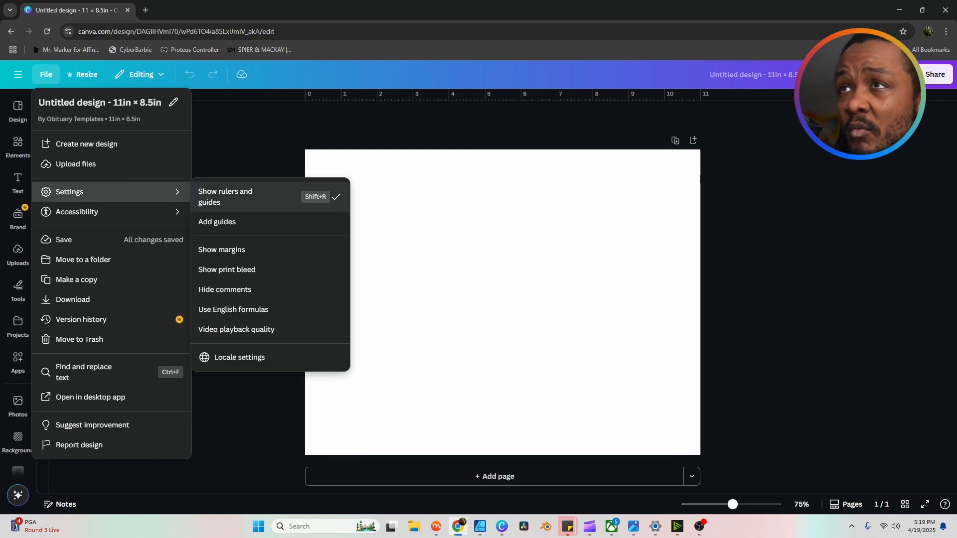
key("shift+r")
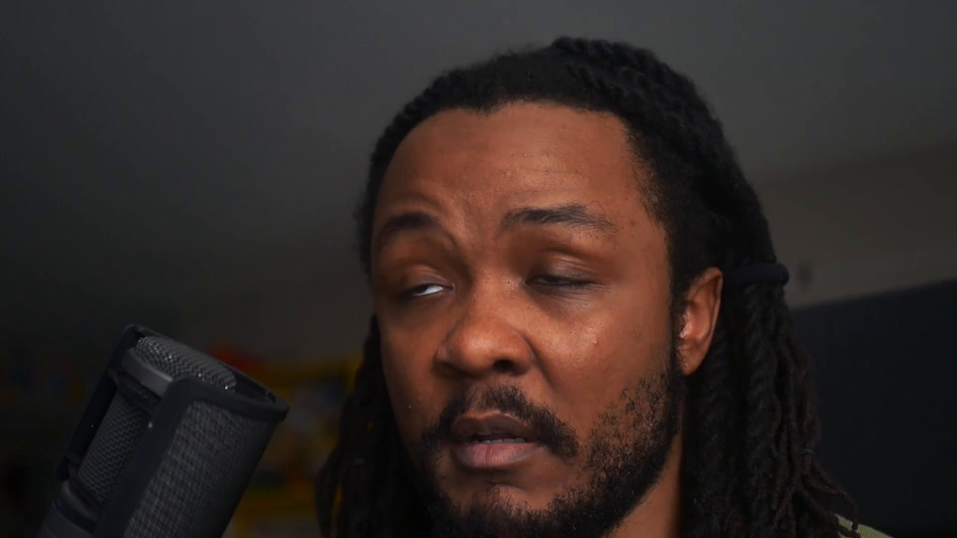
key("shift+r")
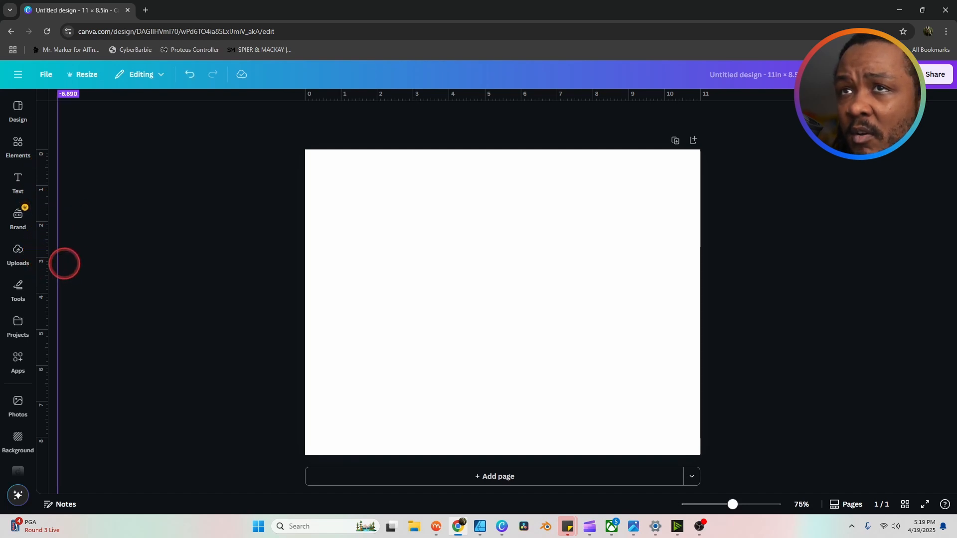
Step: Place a vertical guide at the 5.5-inch page centre
left_click_drag(64, 264, 504, 250)
left_click(635, 233)
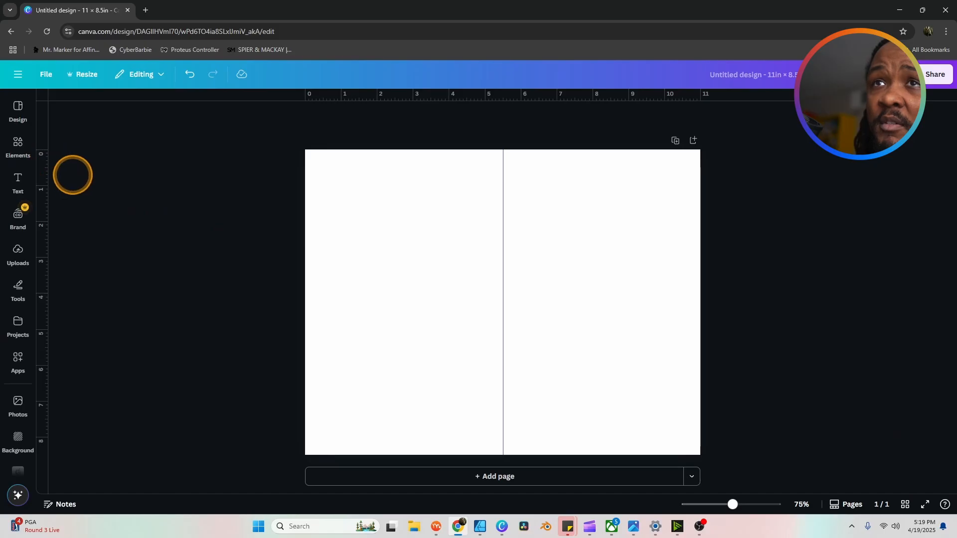
scroll(25, 324, "down", 4)
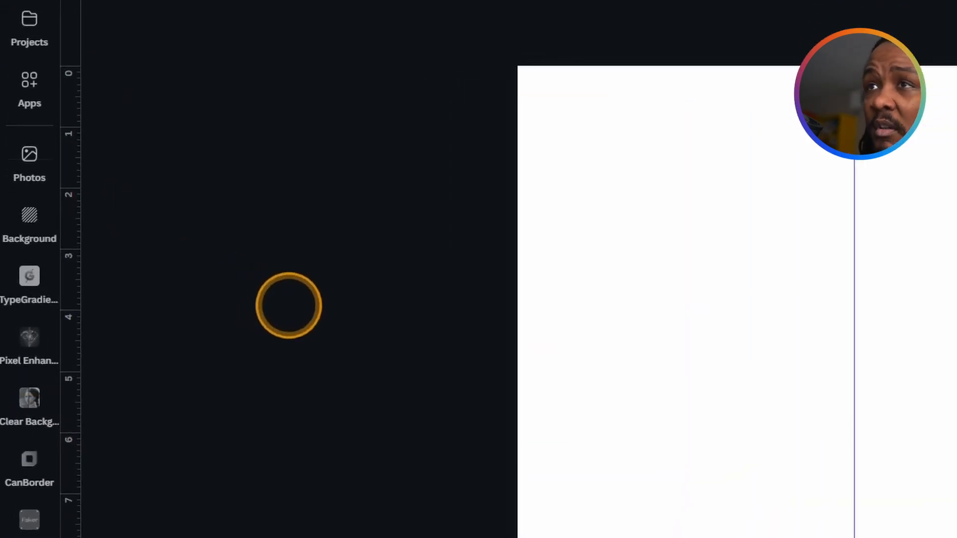
Step: Search Pexels for Marble and add the black marble photo to the page
scroll(29, 451, "down", 8)
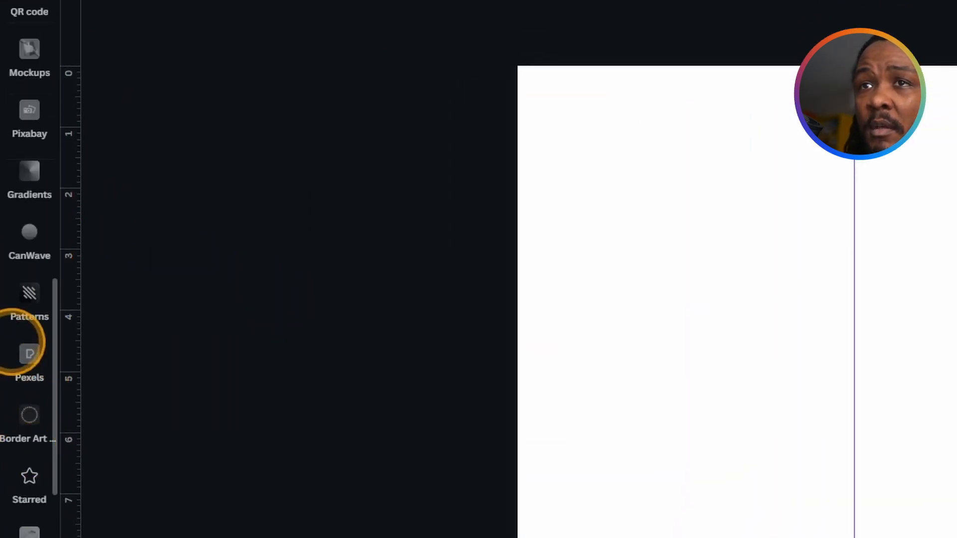
left_click(25, 349)
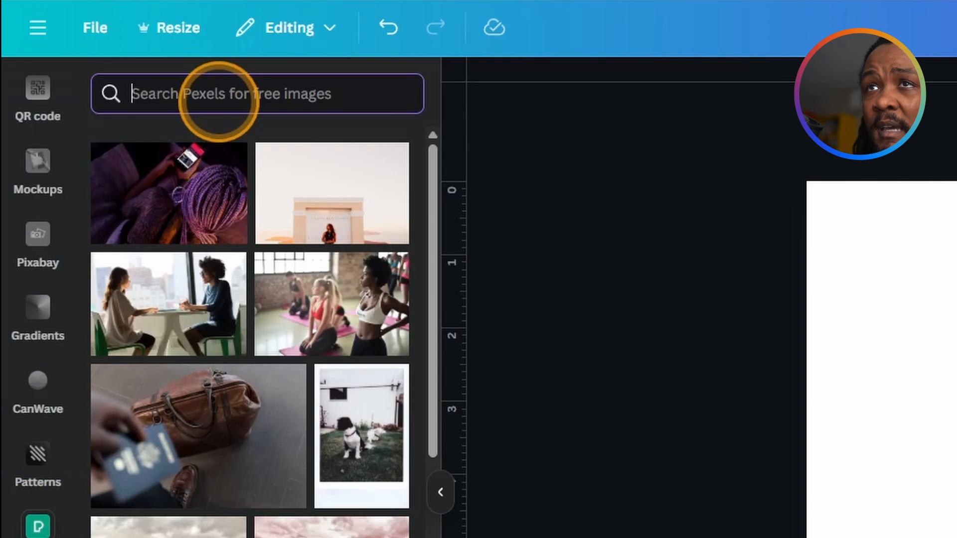
type("Marble")
key("Return")
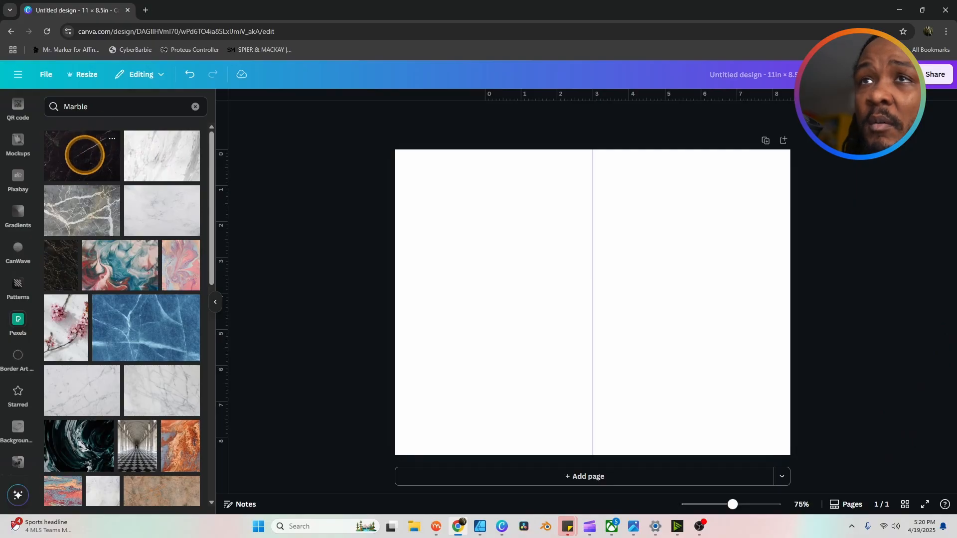
left_click(84, 159)
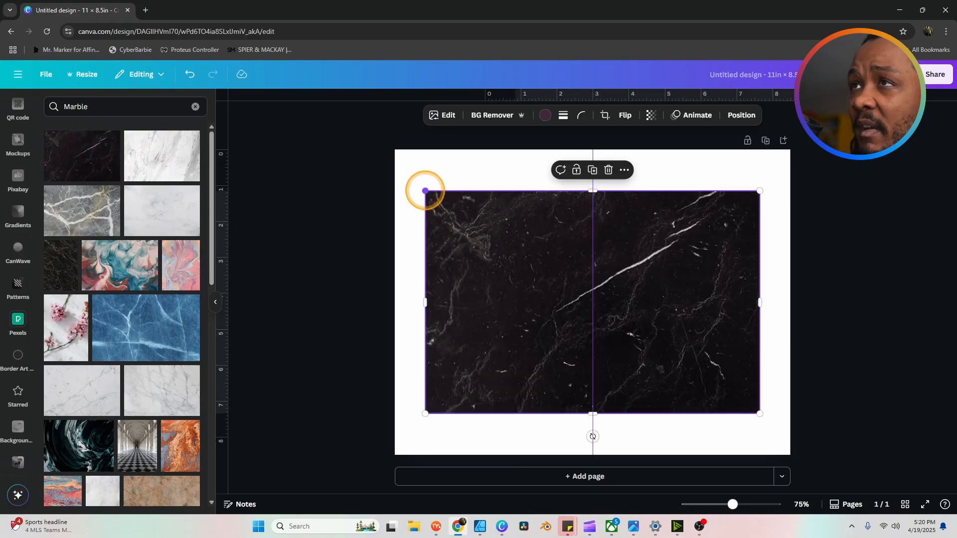
Step: Stretch the marble photo so it covers the page edge to edge
left_click_drag(425, 190, 364, 149)
left_click_drag(329, 113, 328, 113)
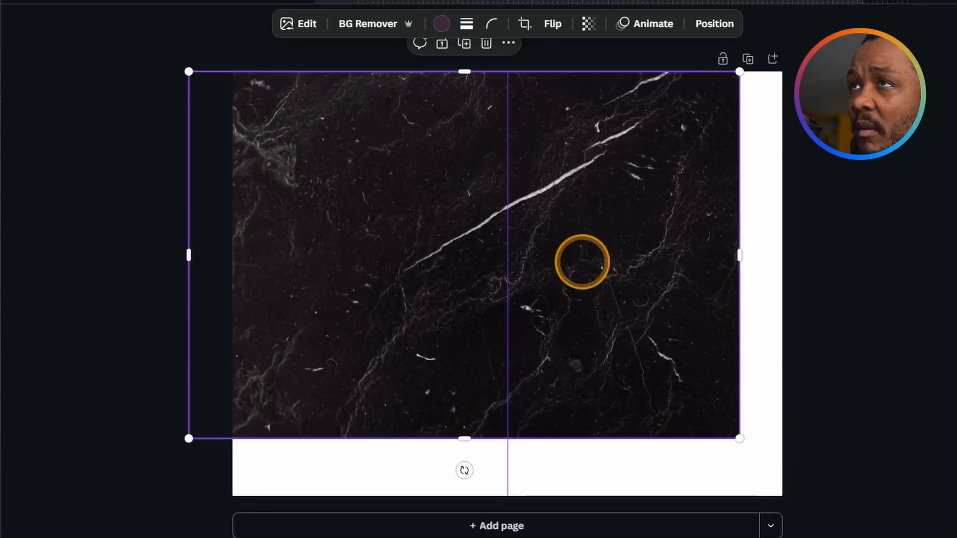
left_click_drag(753, 274, 788, 274)
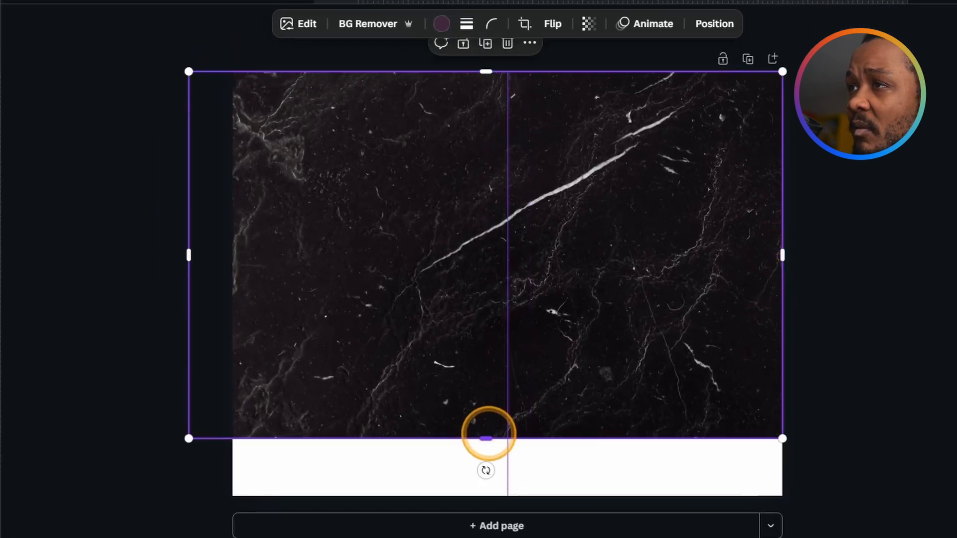
left_click_drag(486, 439, 487, 496)
left_click_drag(189, 282, 232, 280)
Step: Set the marble photo's transparency to 50
left_click(220, 299)
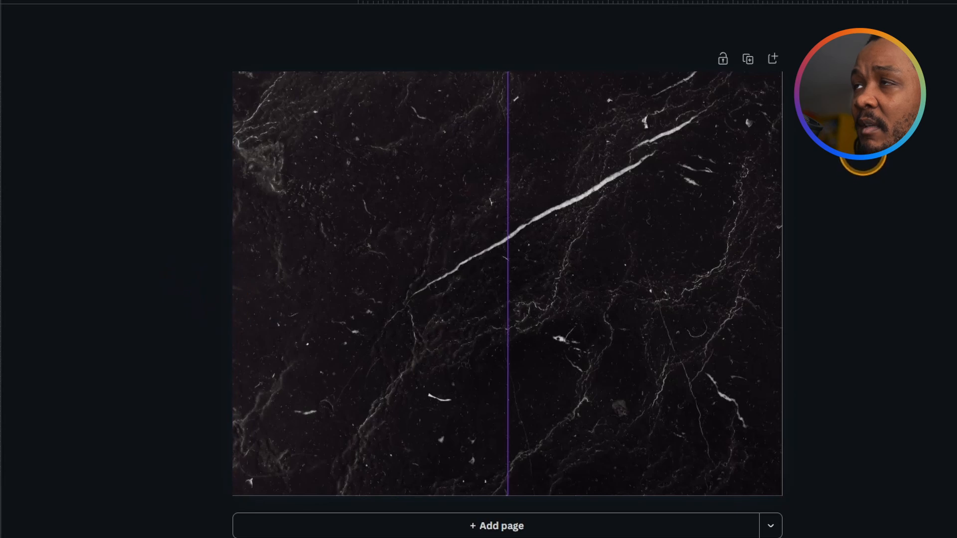
left_click(673, 139)
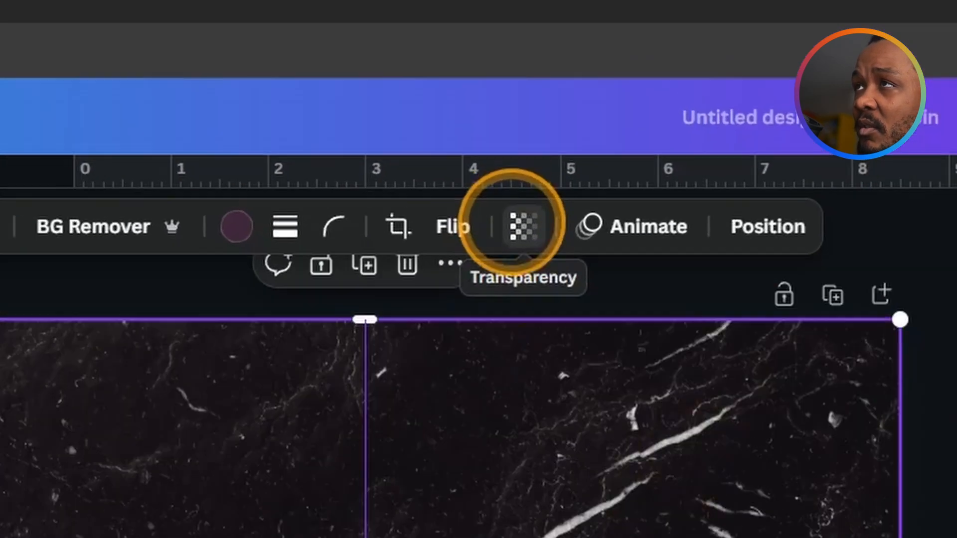
left_click(522, 226)
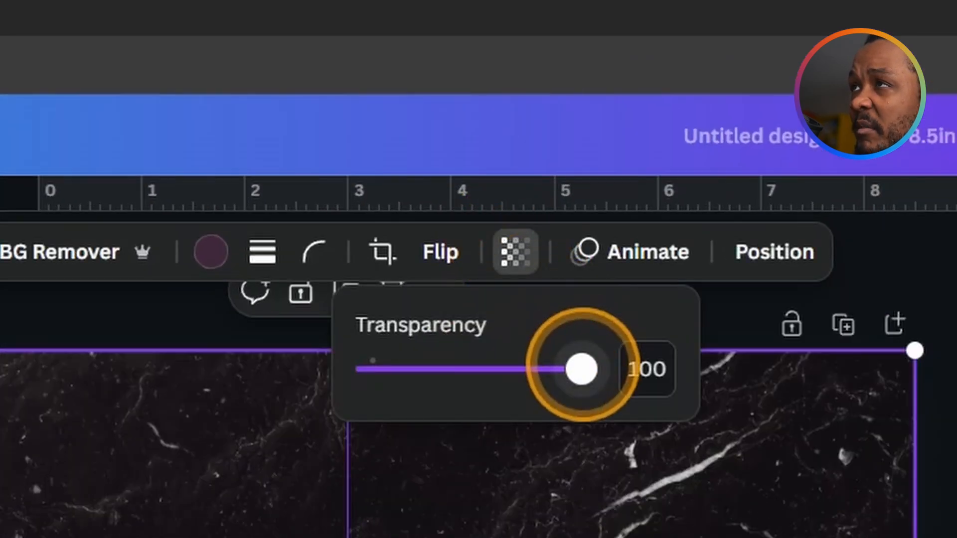
left_click_drag(581, 369, 474, 369)
left_click(476, 365)
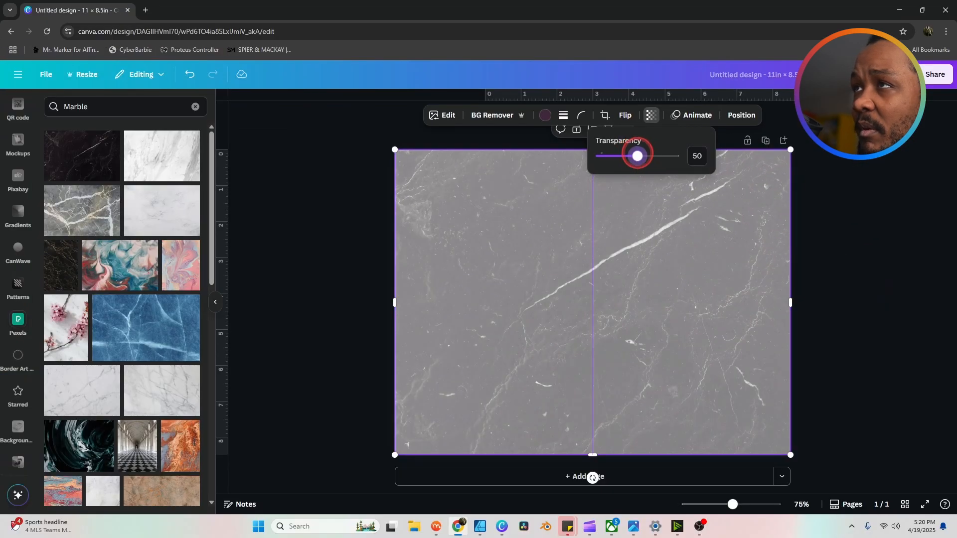
left_click(884, 207)
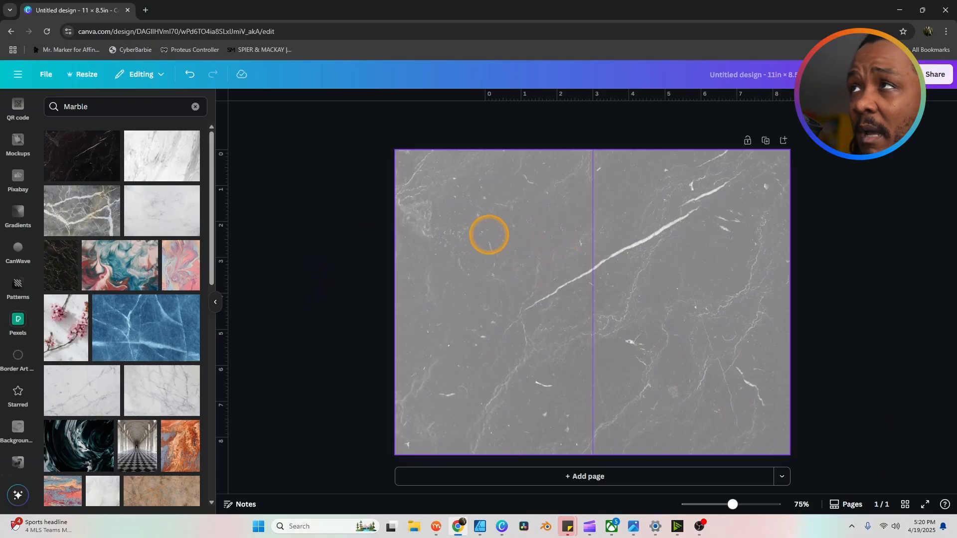
Step: Give the page background a dark green custom colour (#1C4422) via Layers
left_click(489, 234)
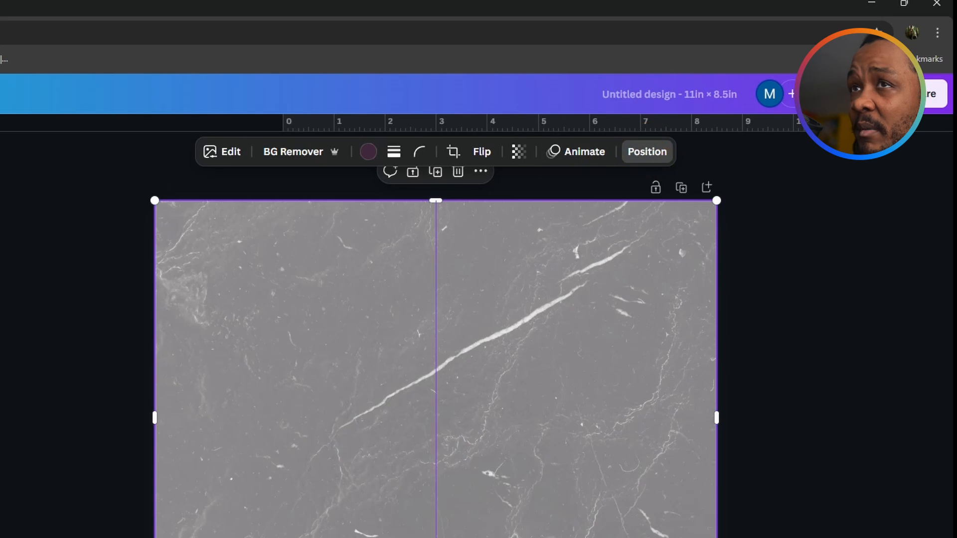
left_click(673, 152)
left_click(162, 166)
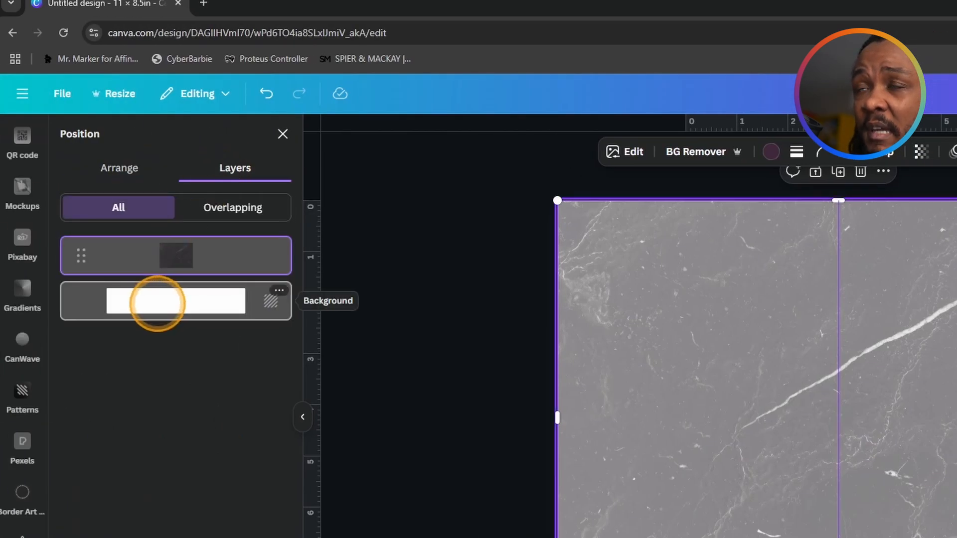
left_click(158, 304)
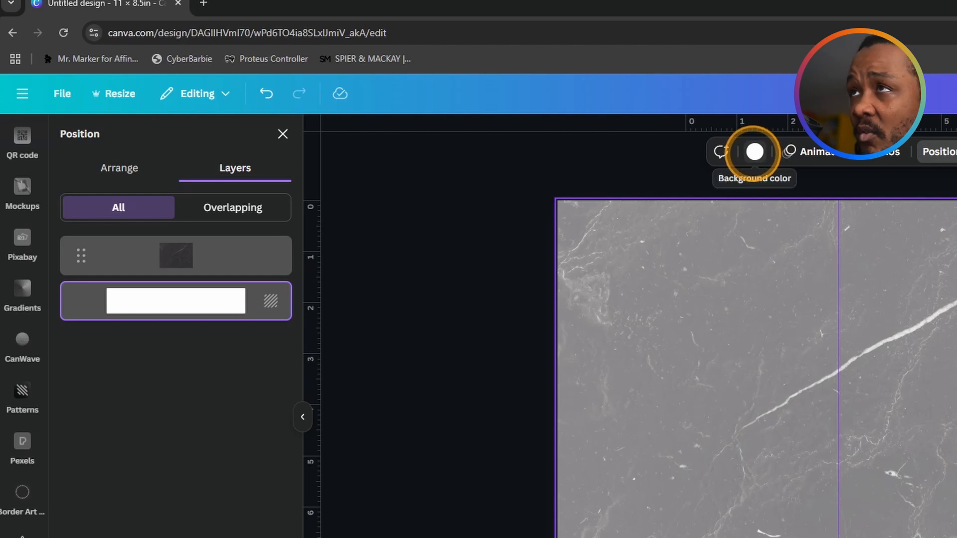
left_click(754, 151)
left_click(75, 241)
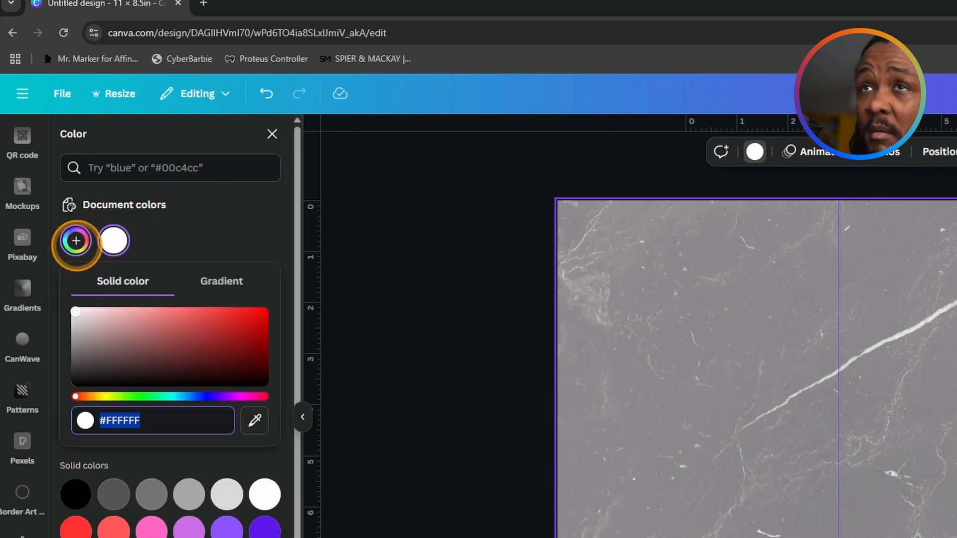
left_click(193, 332)
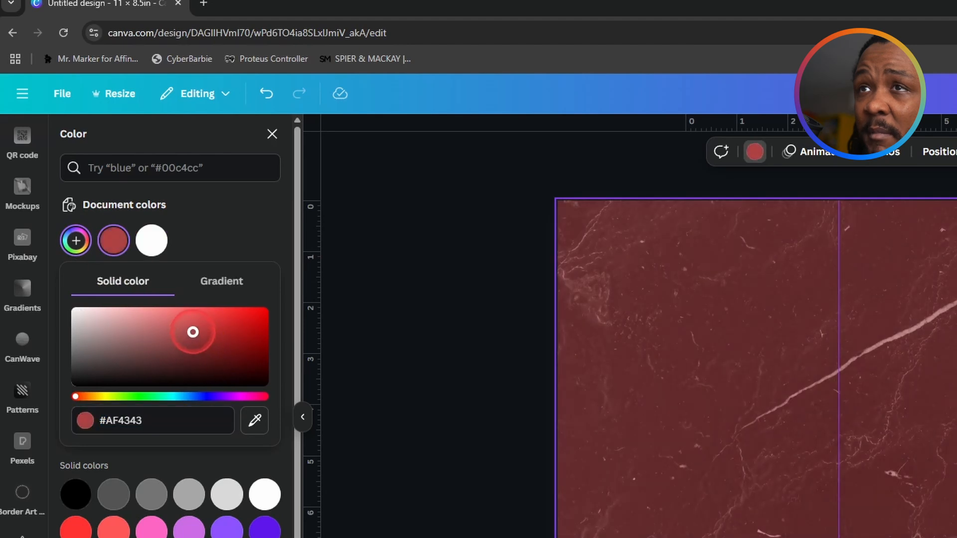
left_click_drag(193, 332, 189, 365)
left_click(143, 396)
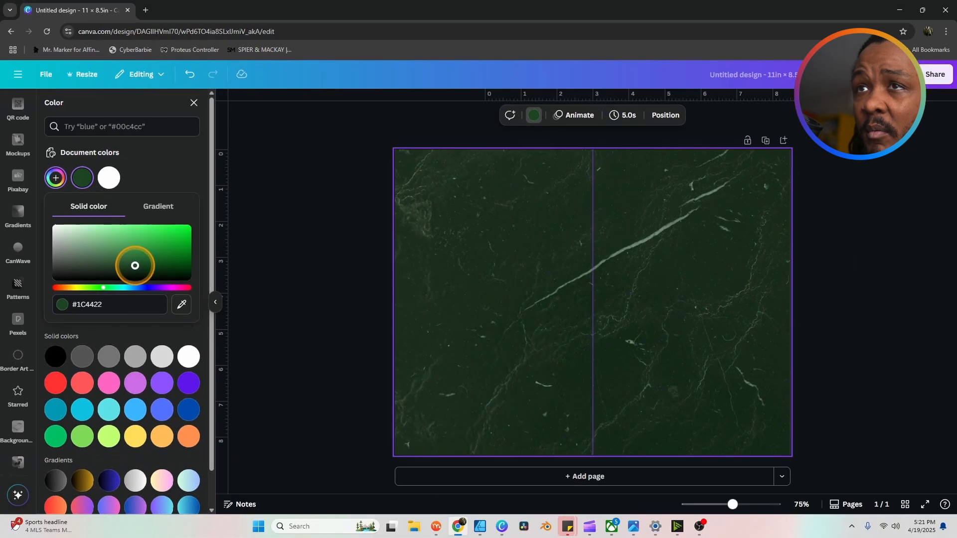
Step: Close the colour settings and select the green marble photo
left_click(280, 263)
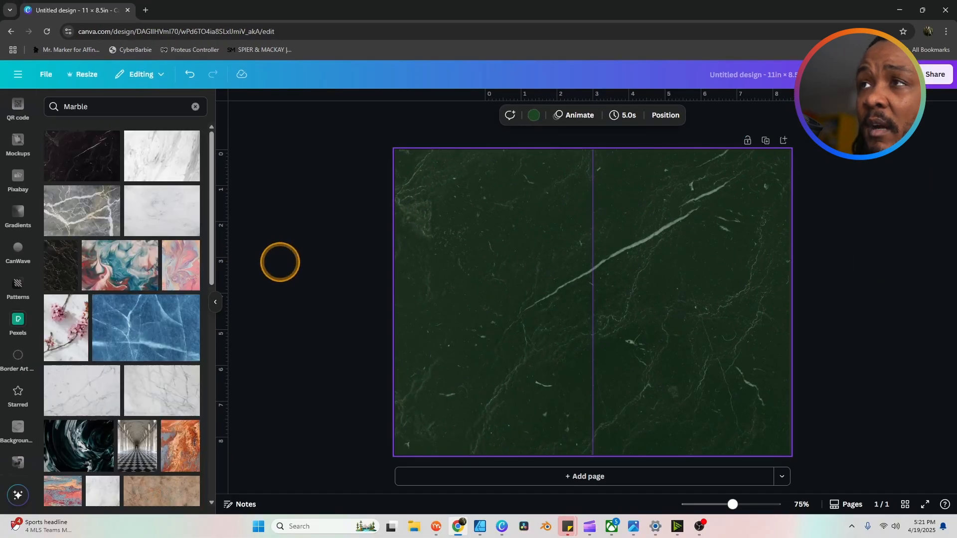
left_click(280, 263)
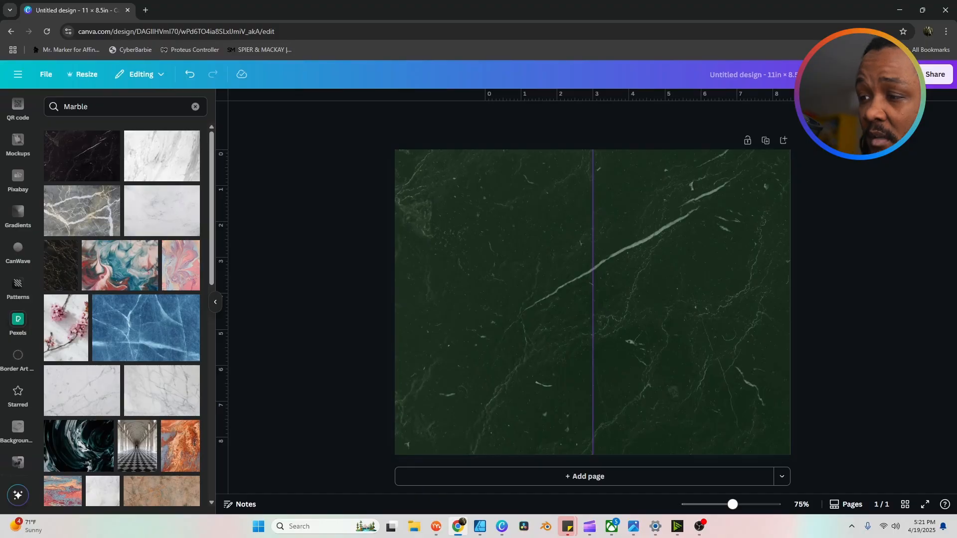
key("alt+Tab")
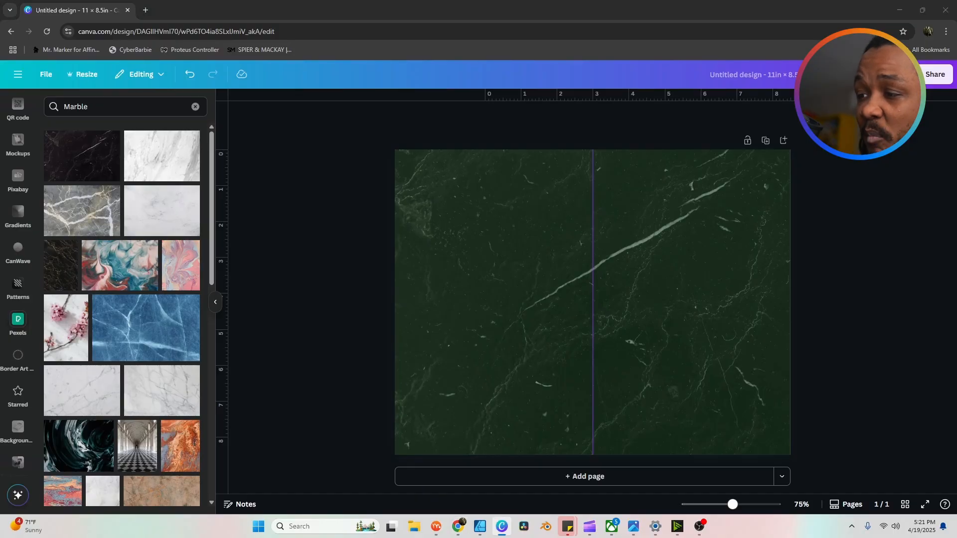
left_click(681, 232)
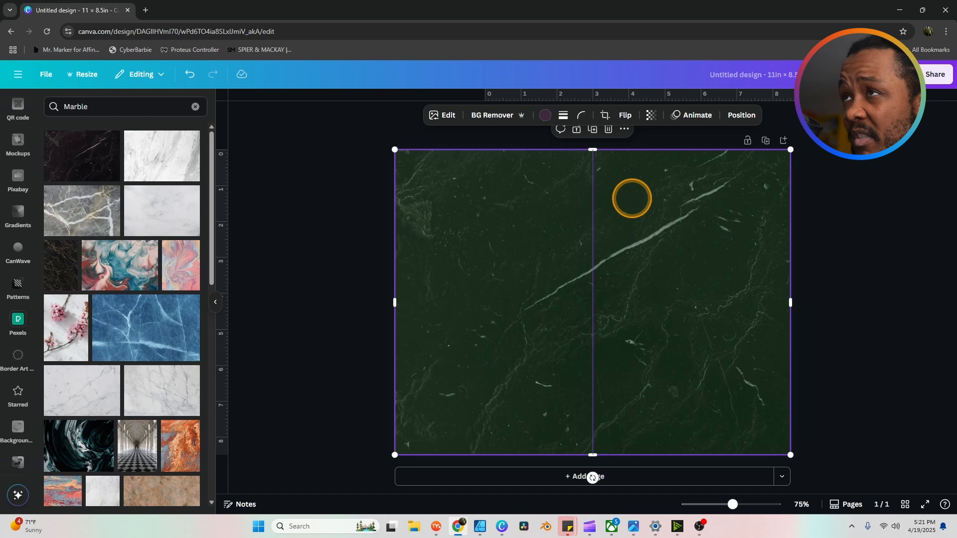
Step: Paste the red LIFE logo onto the page's right half, then reselect the marble background
key("ctrl+v")
left_click(712, 207)
left_click(651, 188)
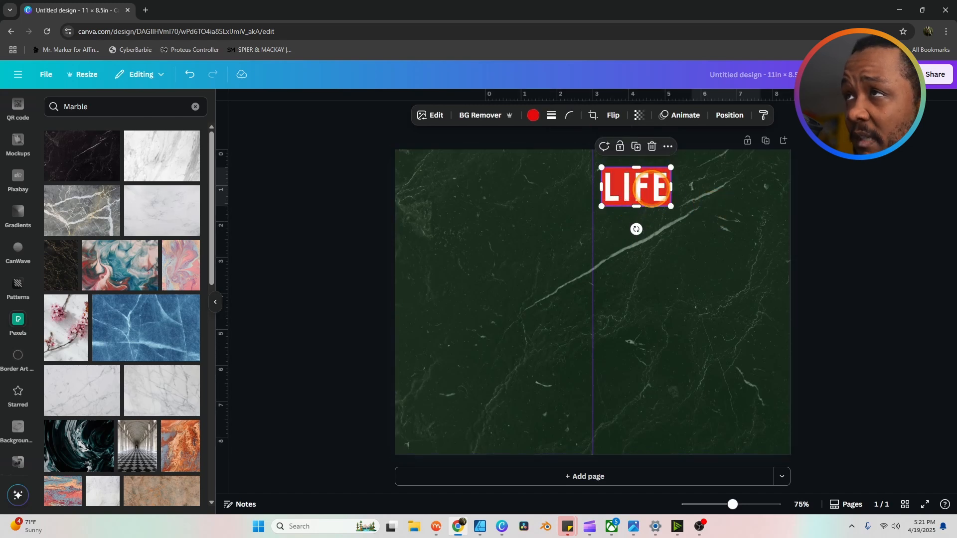
left_click(707, 199)
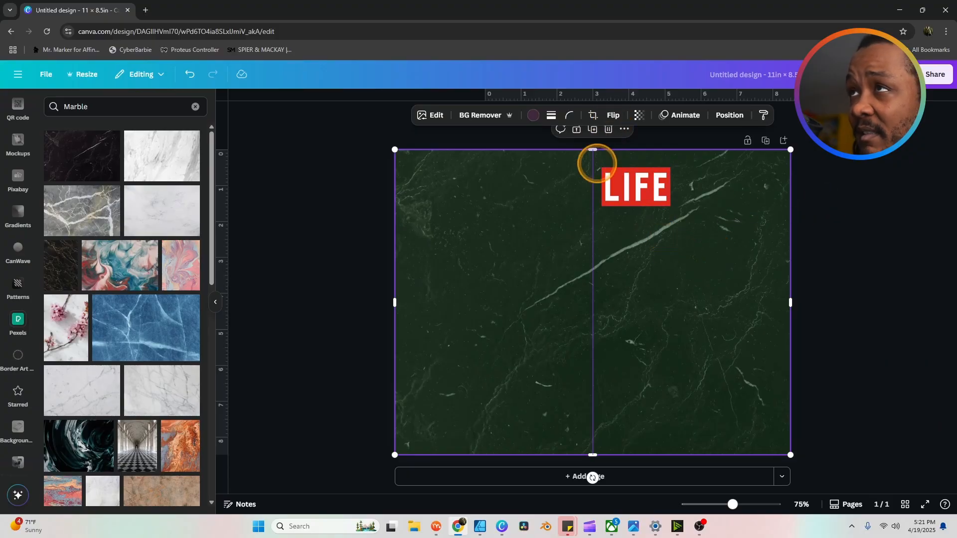
left_click(881, 205)
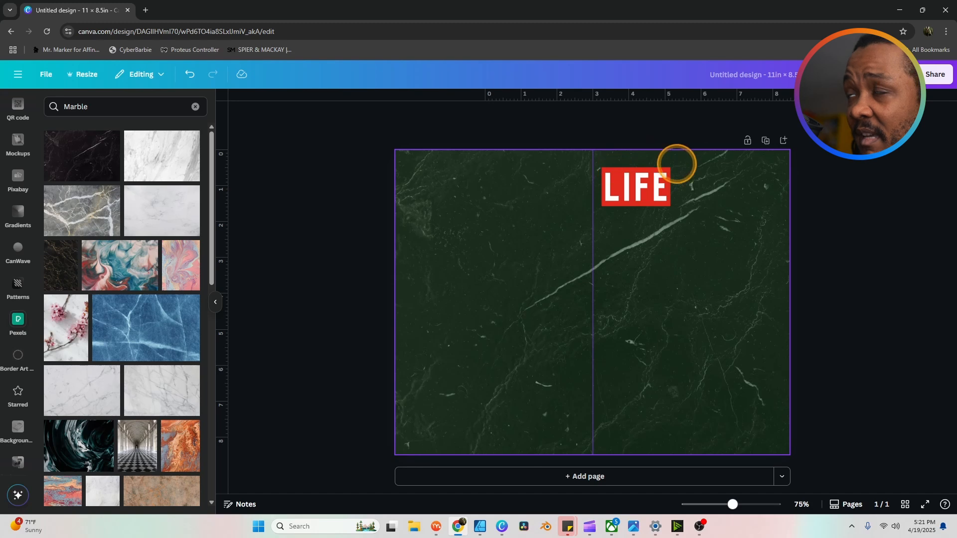
left_click(497, 205)
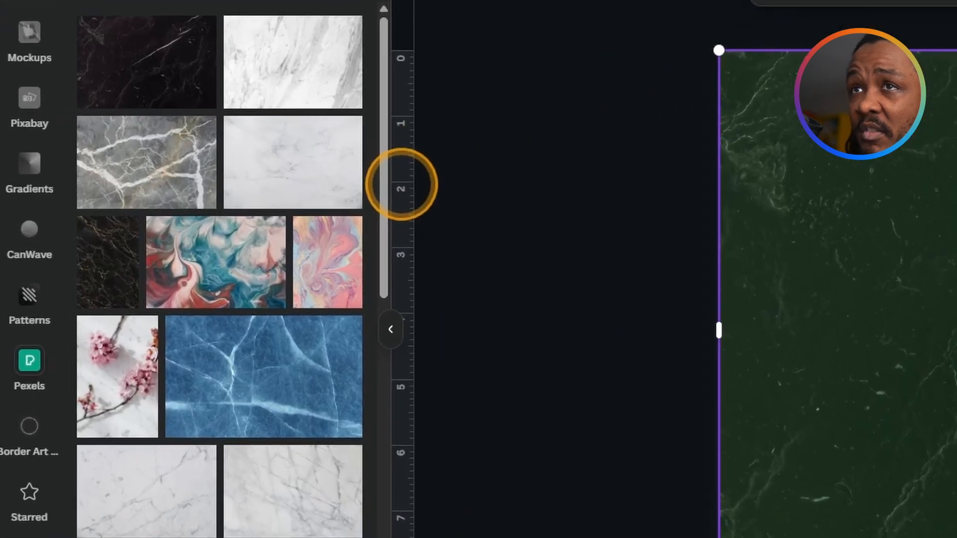
Step: Add a subheading reading 'Celebration Of' near the top of the page
scroll(42, 137, "up", 10)
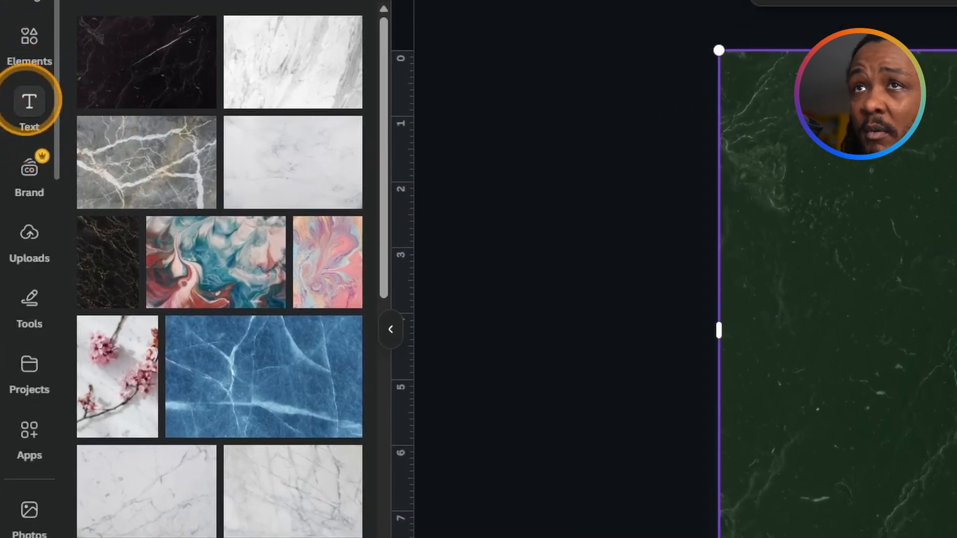
left_click(33, 97)
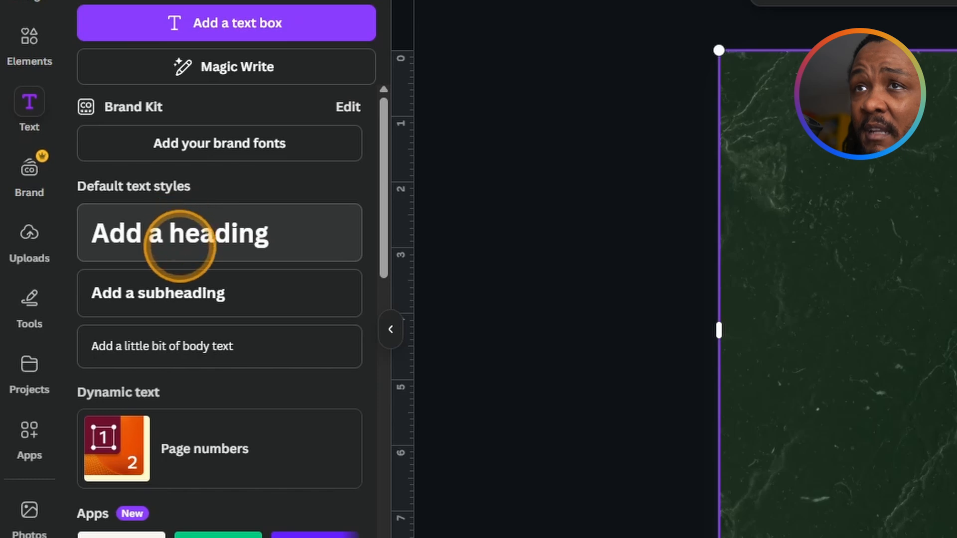
left_click(181, 291)
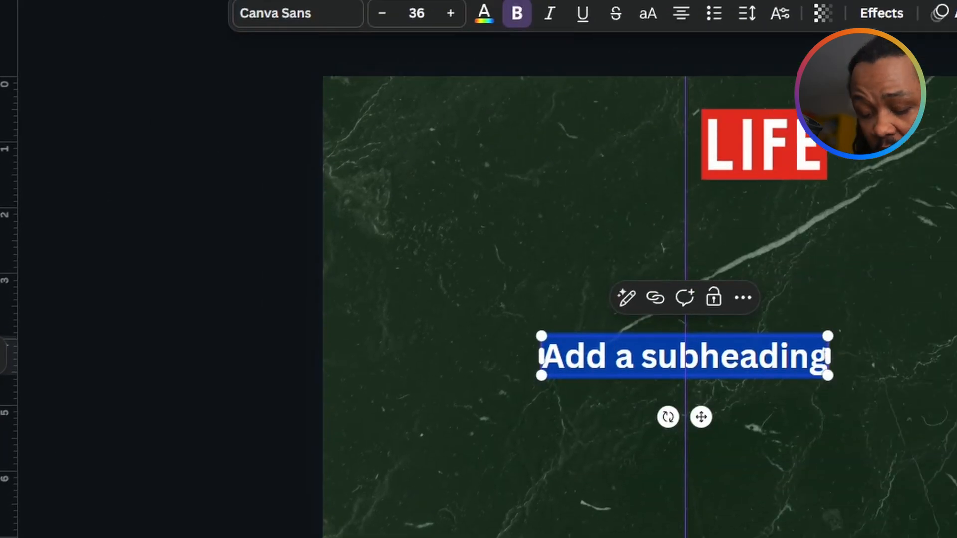
type("A C")
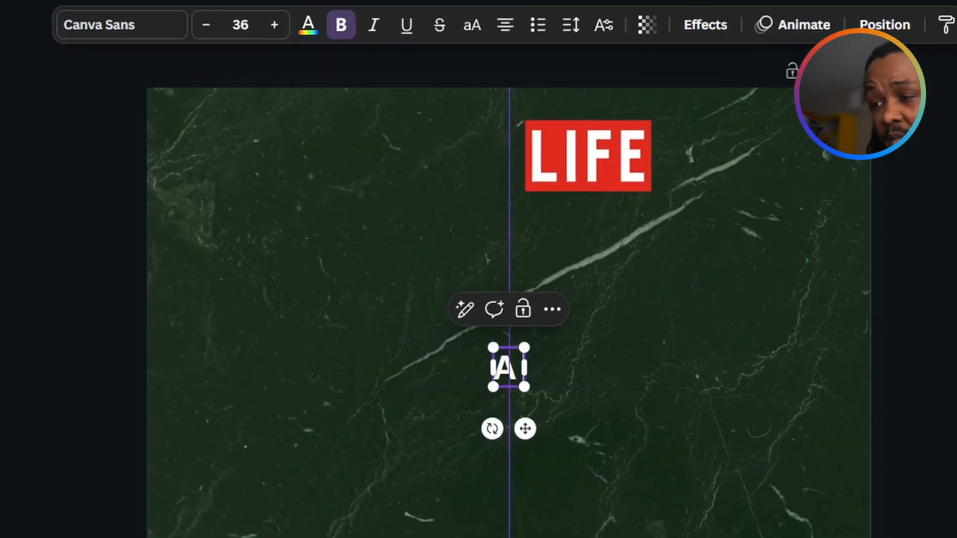
key("BackSpace")
key("BackSpace")
key("BackSpace")
type("Celebration")
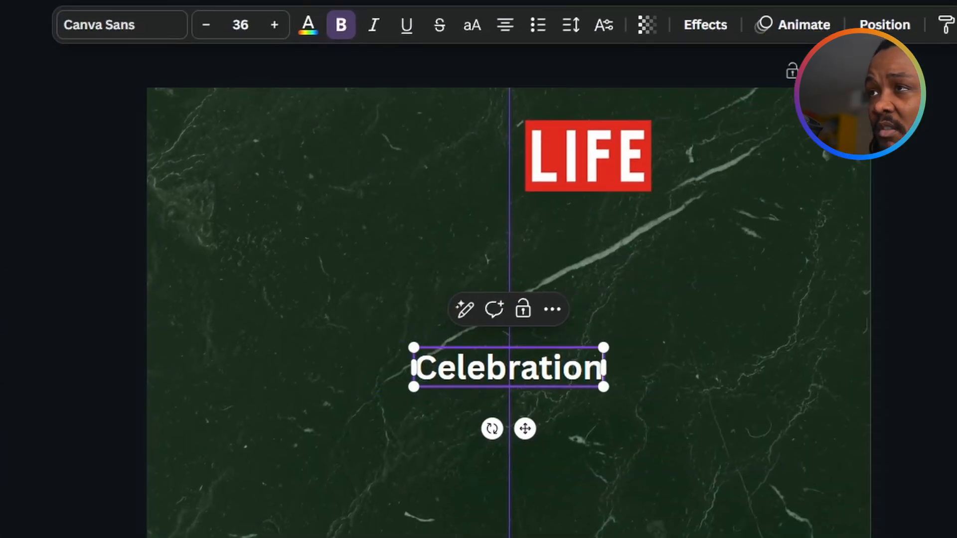
type(" Of")
key("ctrl+a")
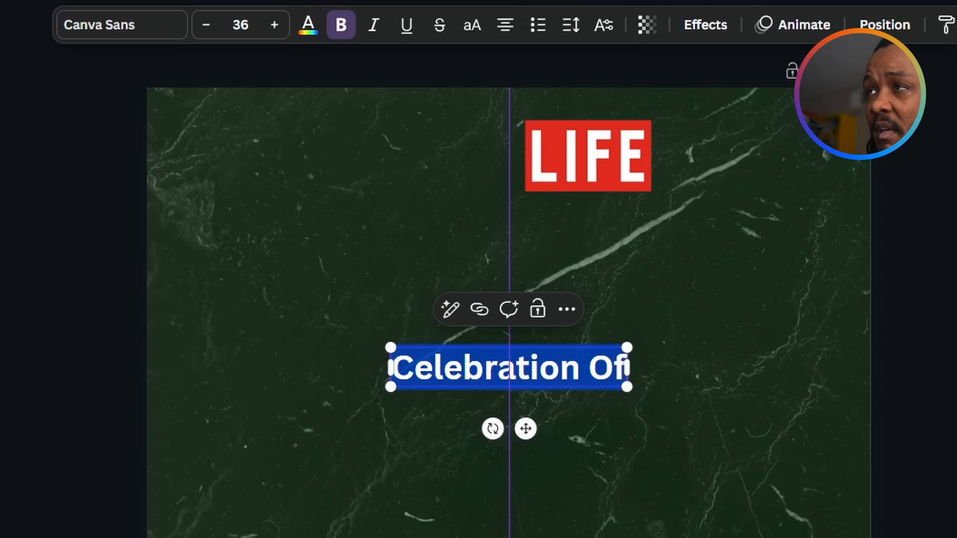
left_click_drag(526, 428, 614, 160)
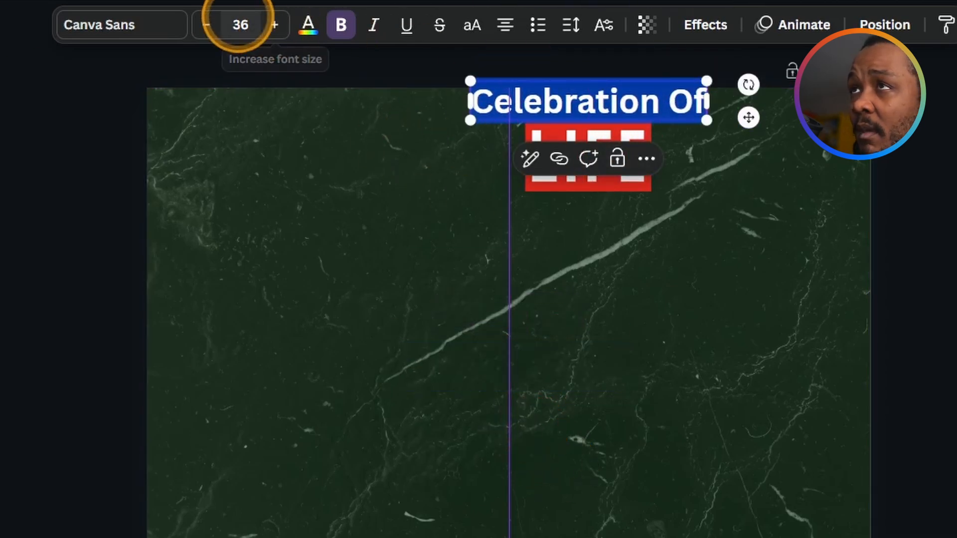
Step: Set 'Celebration Of' to size 16 and centre it just above LIFE
left_click(240, 24)
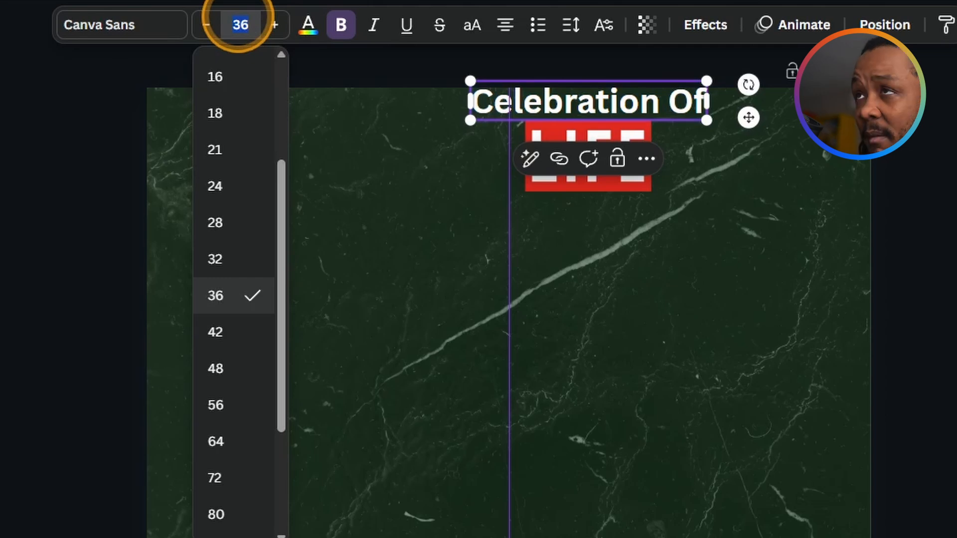
type("12")
key("Return")
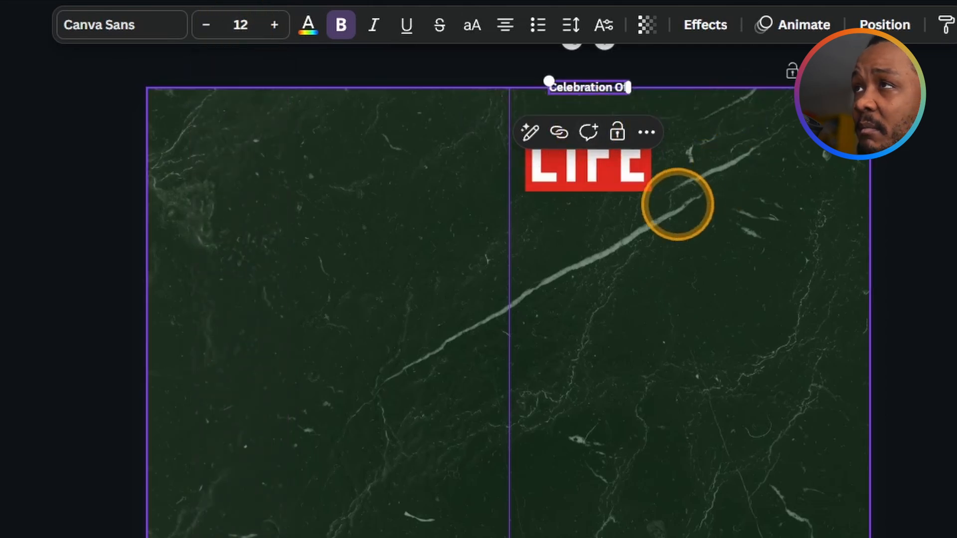
left_click(274, 25)
left_click(274, 25)
left_click(273, 25)
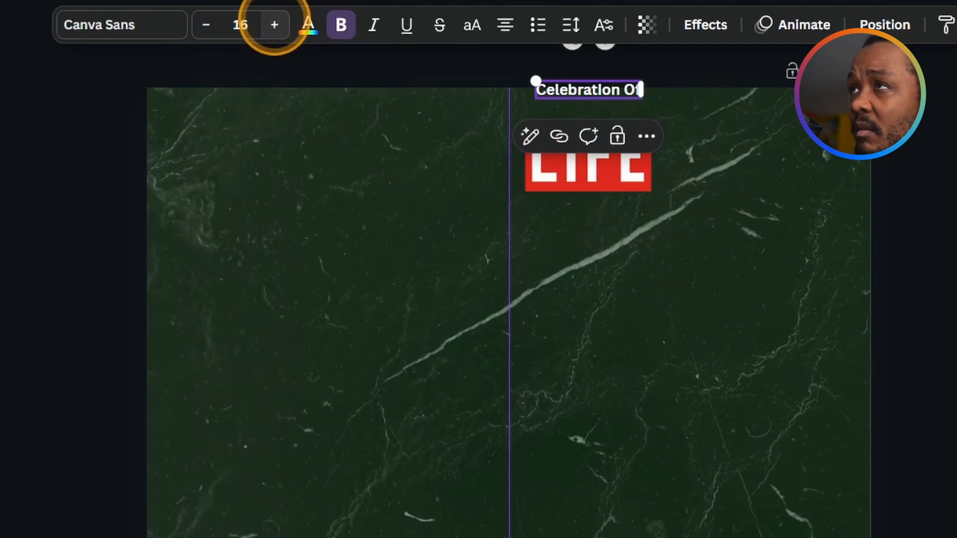
left_click(274, 25)
left_click(761, 369)
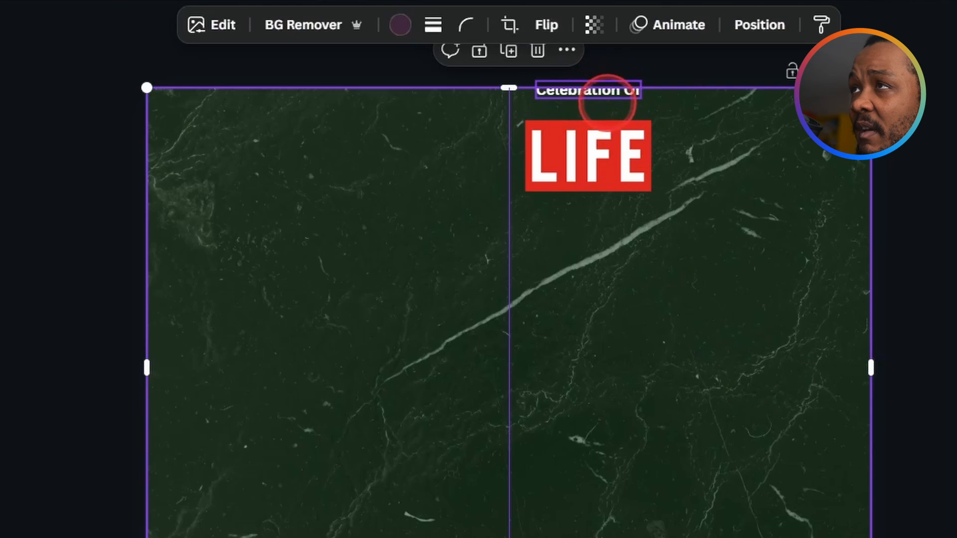
left_click_drag(608, 100, 602, 104)
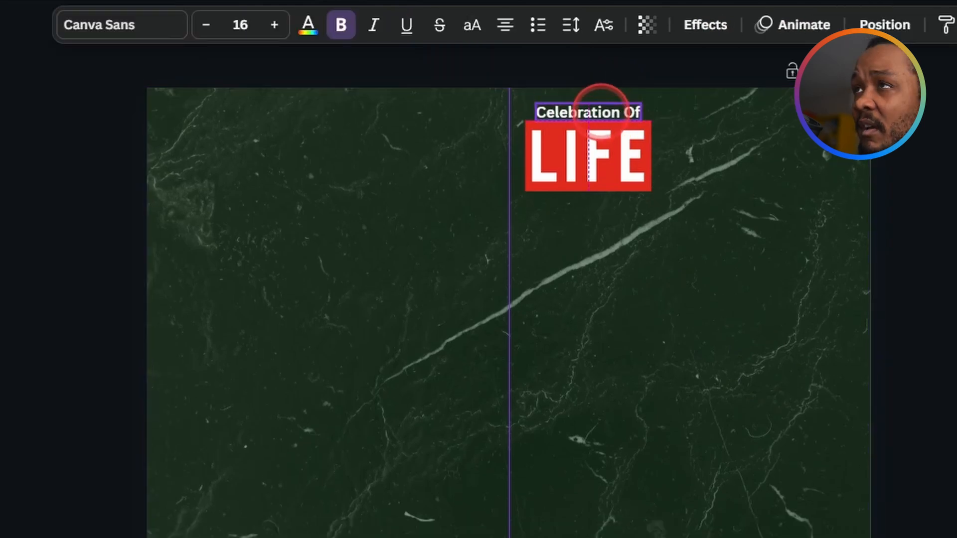
scroll(579, 145, "up", 5)
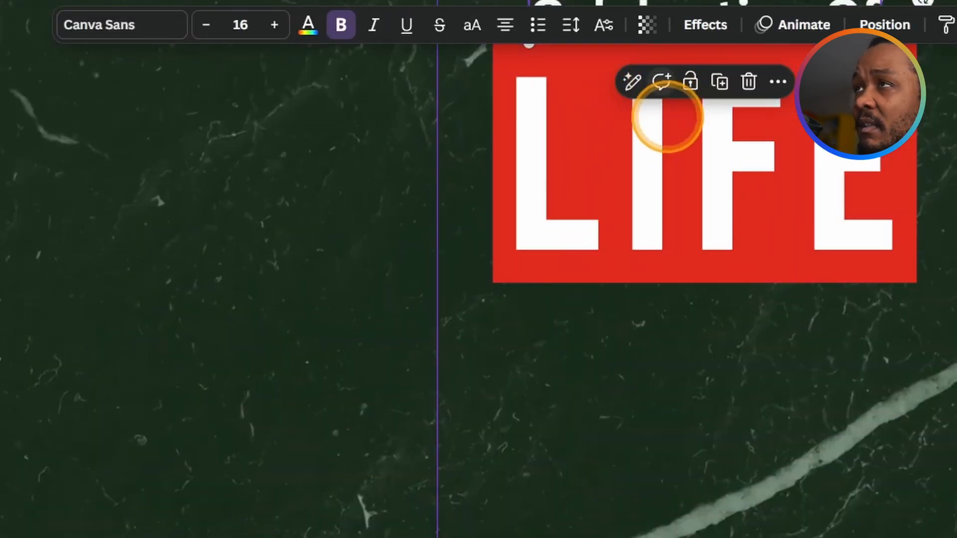
scroll(677, 160, "up", 3)
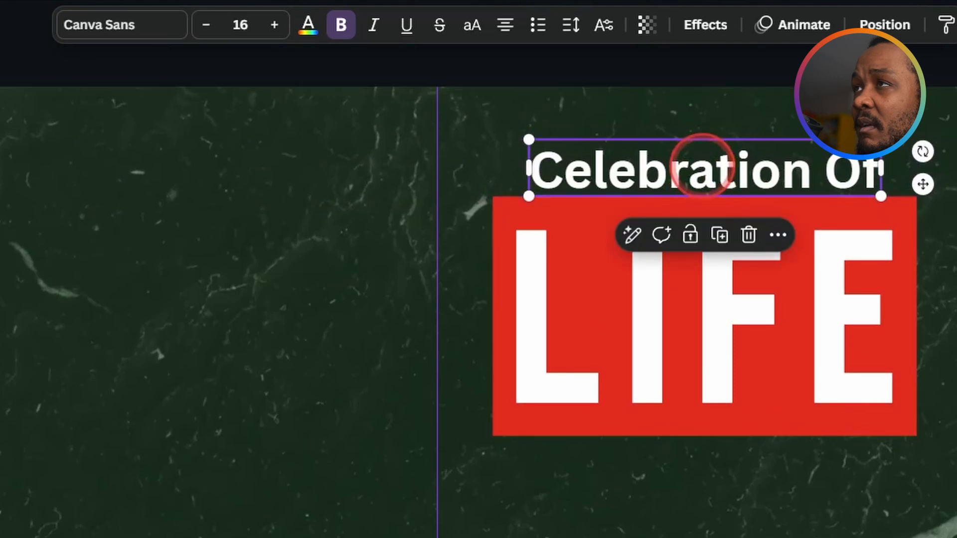
left_click_drag(701, 168, 702, 155)
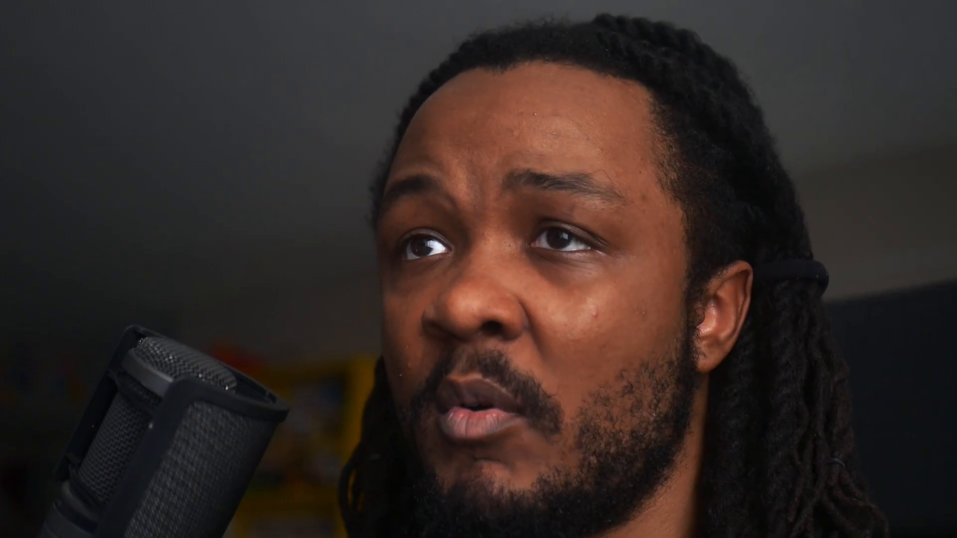
Step: Change the 'Celebration Of' font to The Seasons
left_click(392, 114)
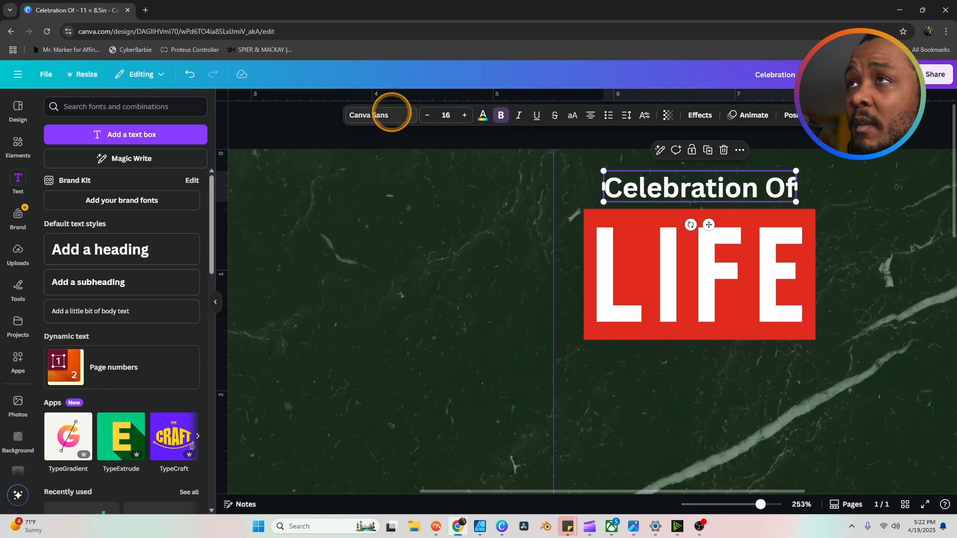
left_click(380, 114)
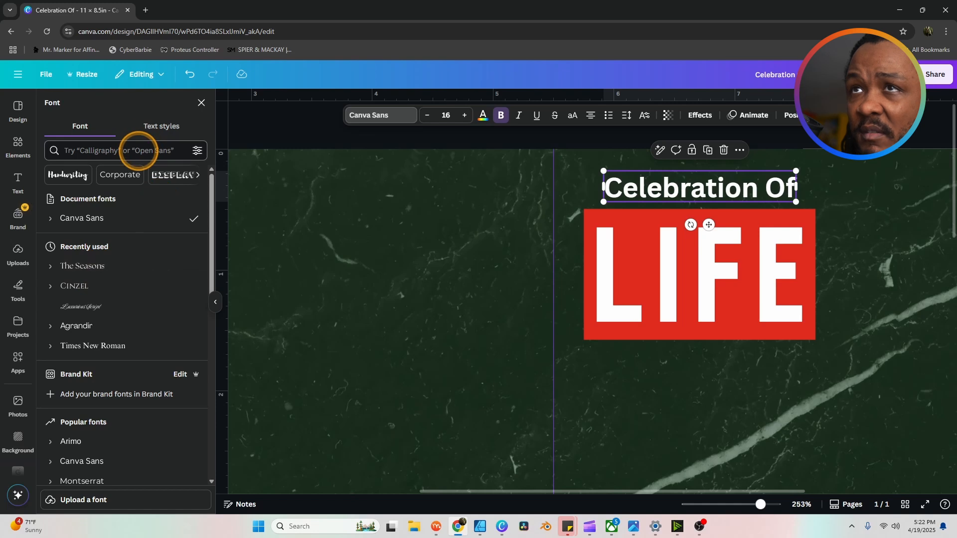
left_click(90, 266)
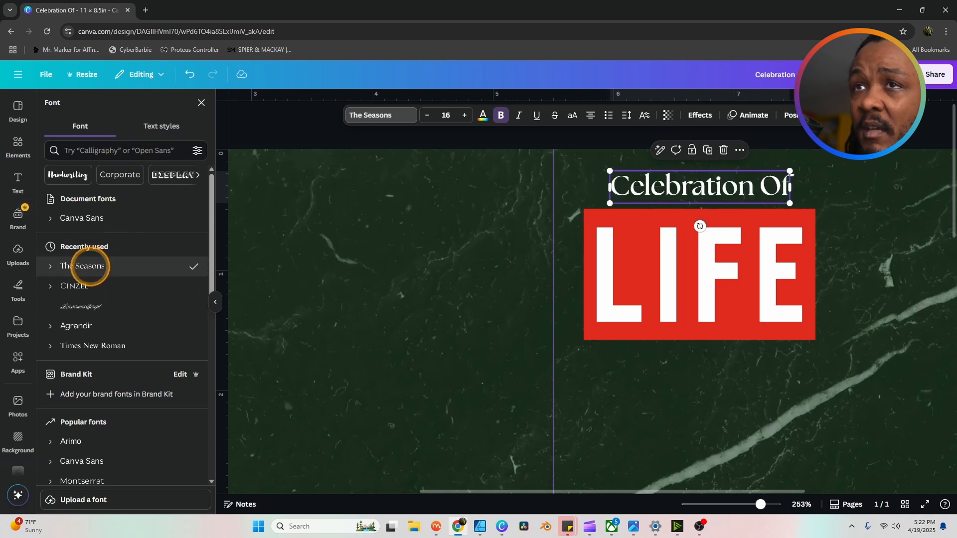
left_click(903, 193)
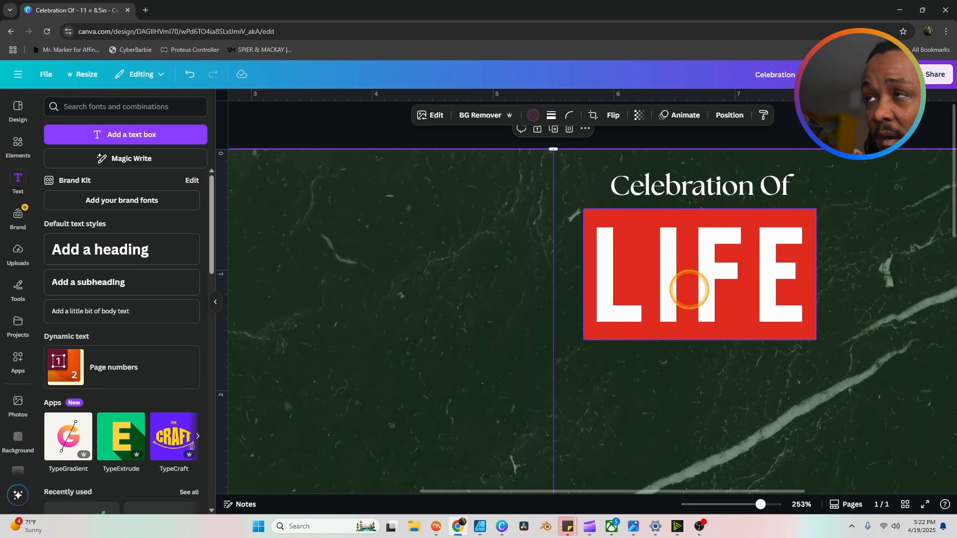
Step: Zoom out to see the whole marble page and deselect the background image
scroll(738, 300, "down", 8)
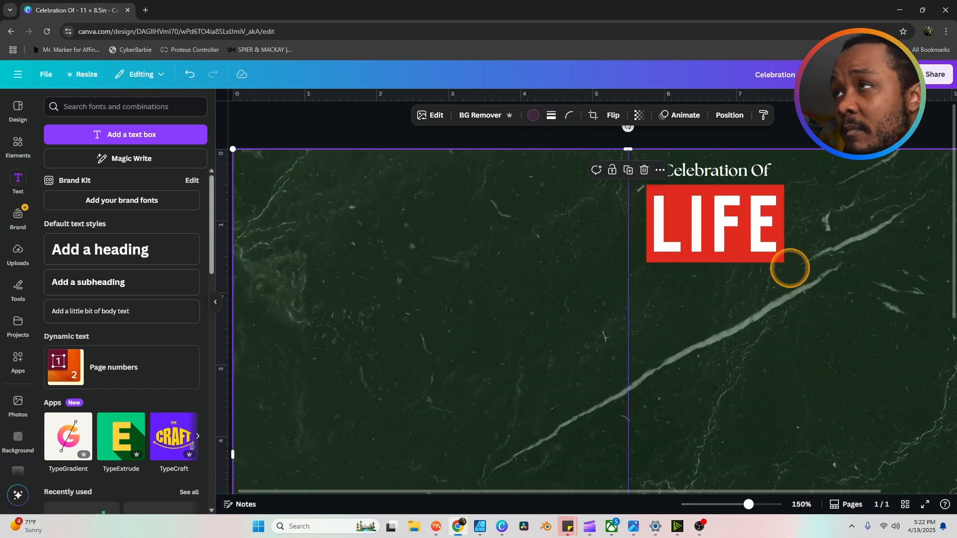
scroll(791, 265, "up", 2)
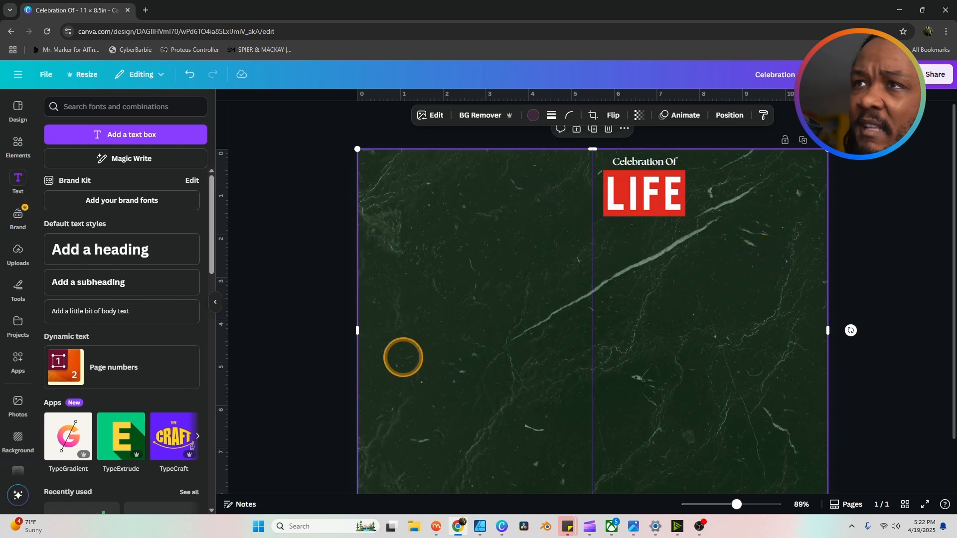
scroll(403, 357, "down", 2)
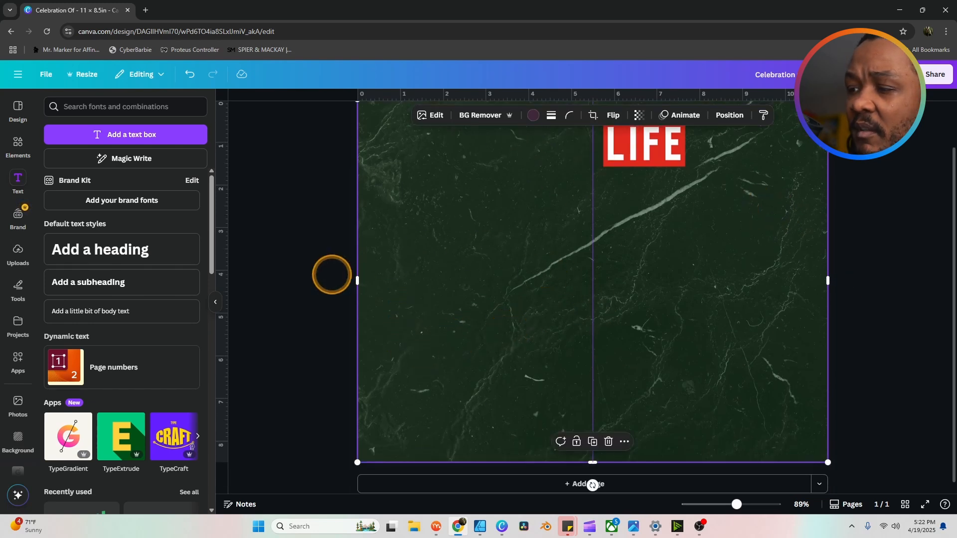
left_click(269, 290)
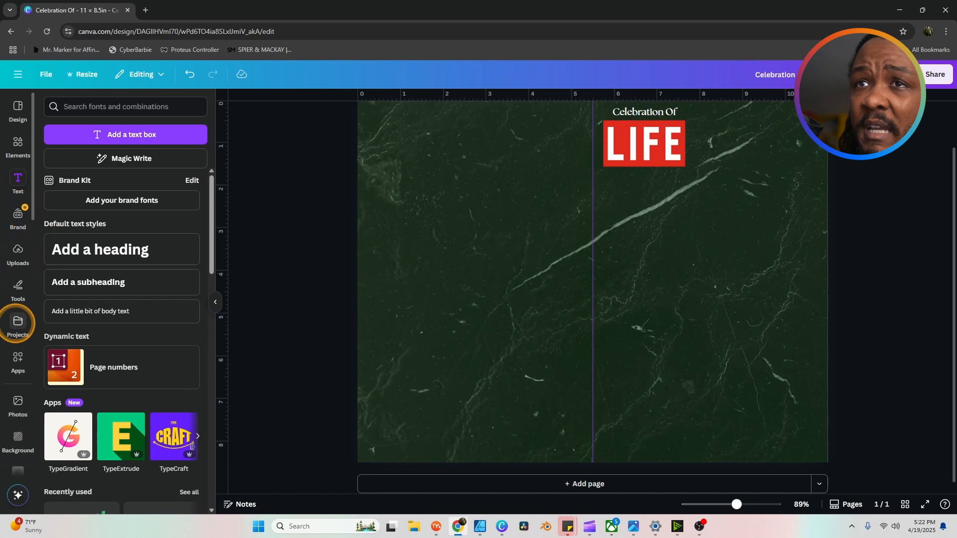
Step: Add the uploaded suited-man portrait and move it to the lower right
left_click(18, 249)
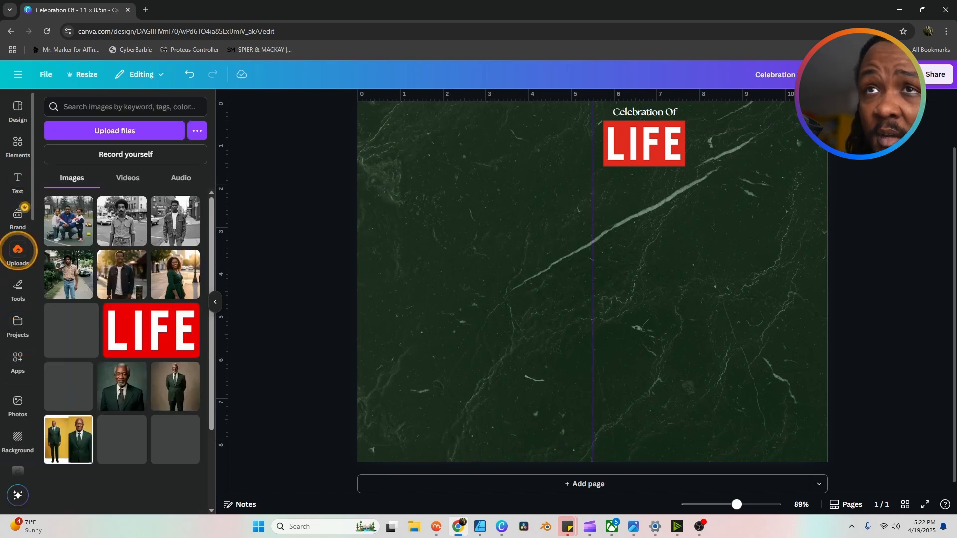
scroll(204, 266, "down", 3)
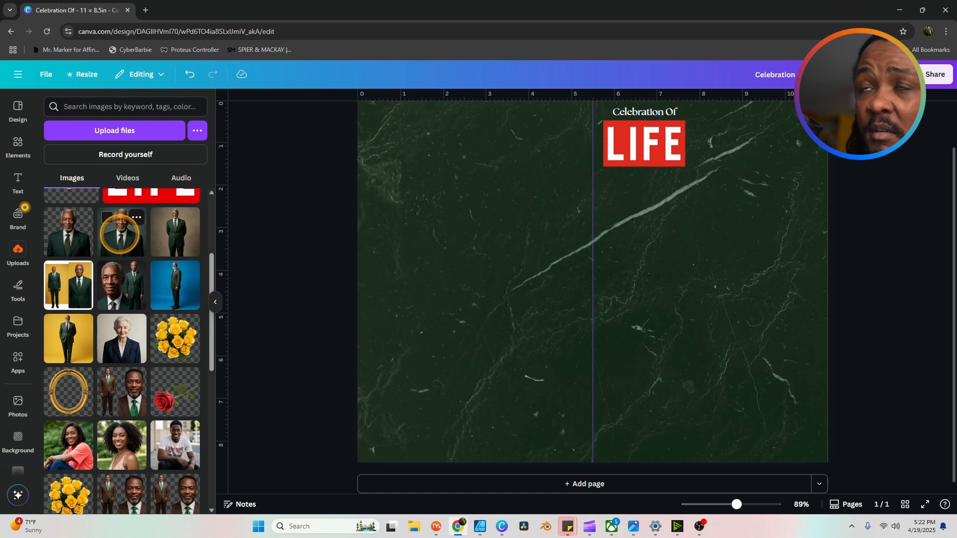
left_click(120, 233)
left_click_drag(537, 229, 656, 278)
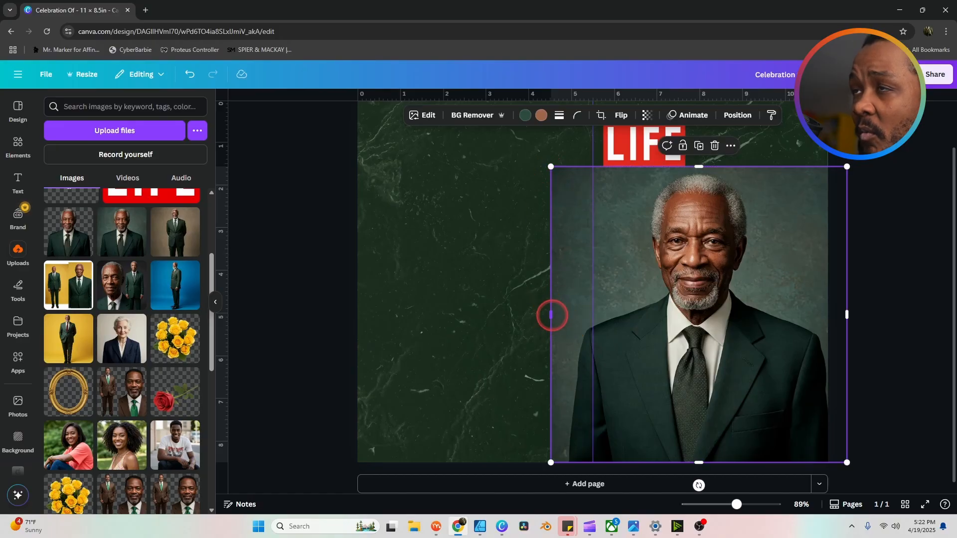
Step: Crop the portrait's sides so it fills the right half below LIFE
left_click_drag(551, 315, 593, 315)
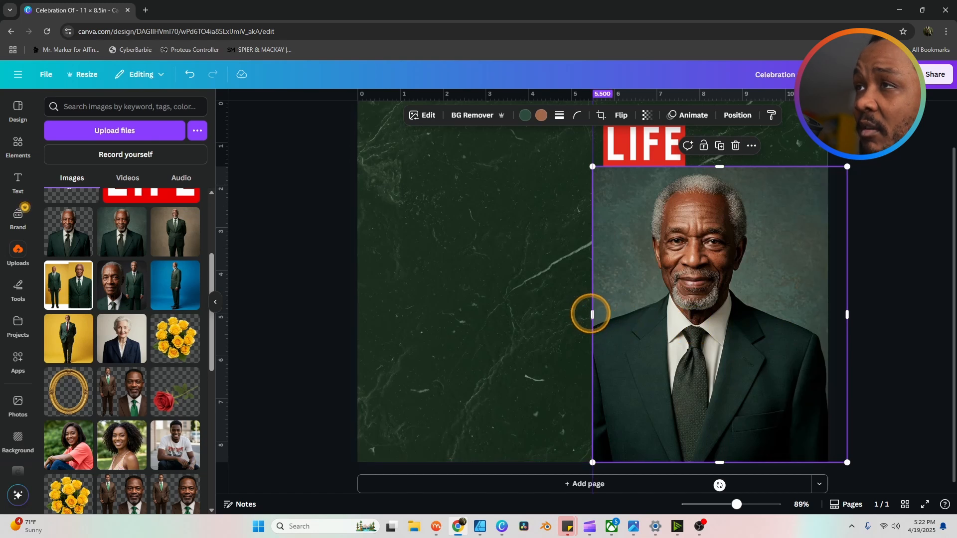
key("ctrl+z")
left_click_drag(655, 318, 666, 317)
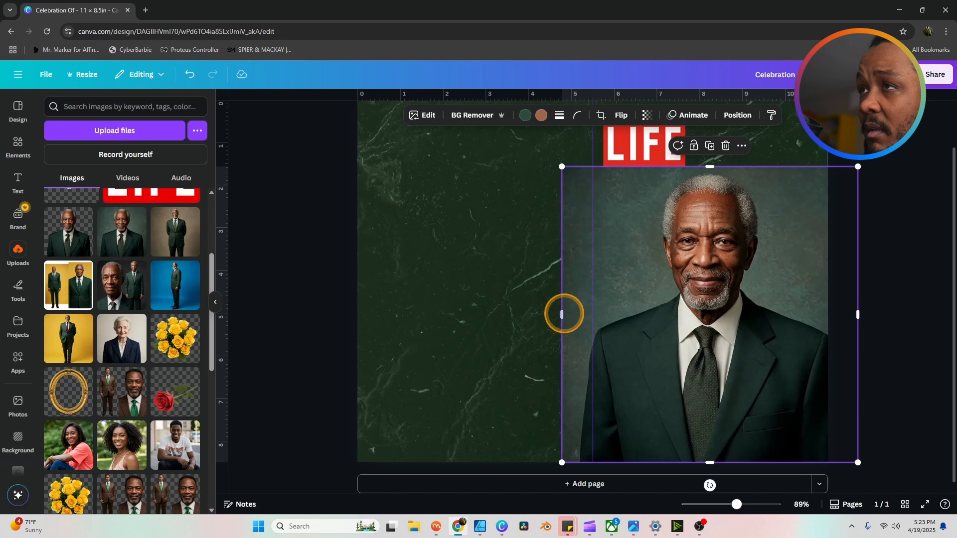
left_click_drag(562, 314, 593, 314)
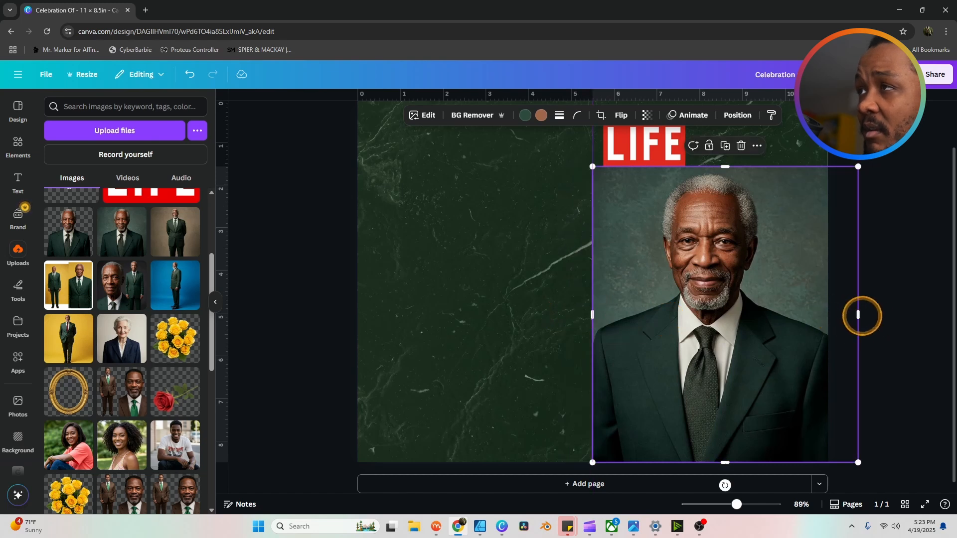
left_click_drag(858, 315, 829, 316)
left_click(895, 314)
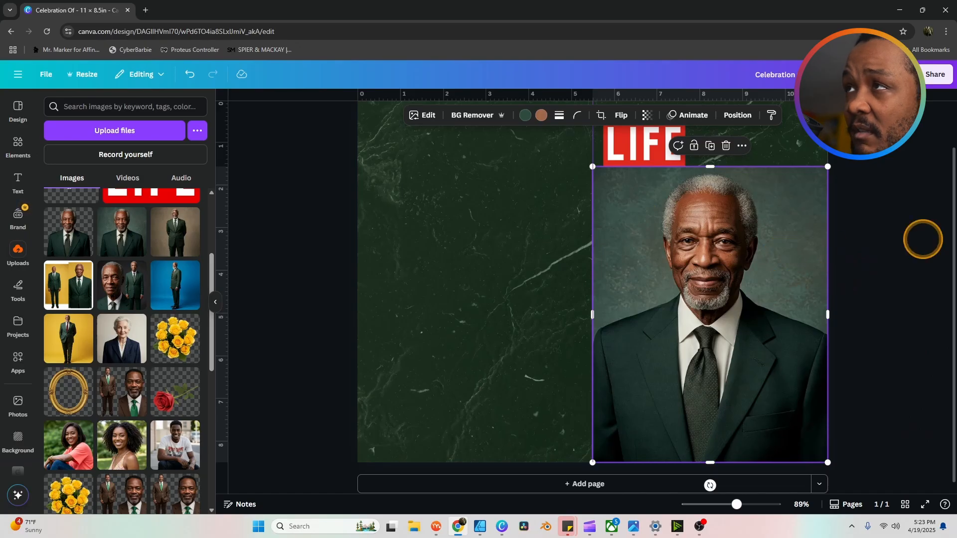
left_click(922, 239)
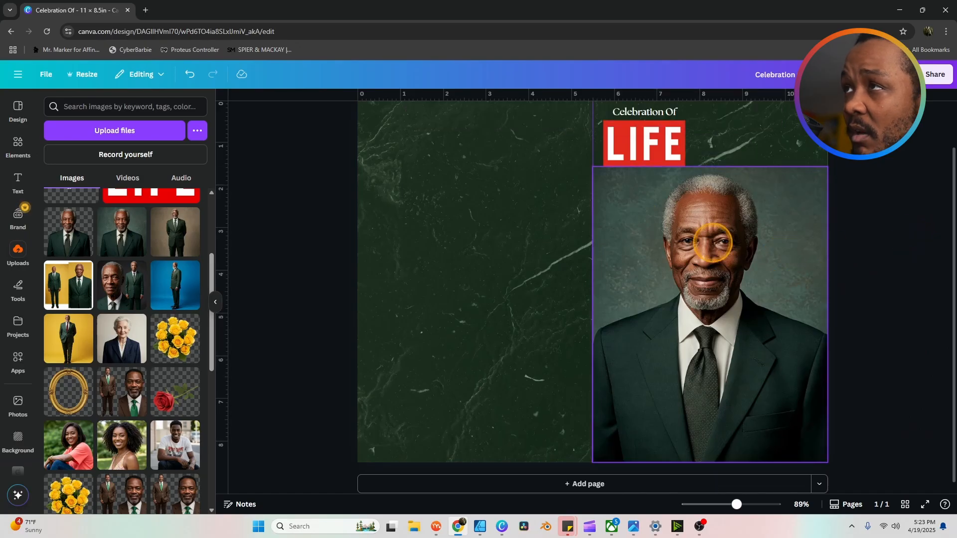
left_click(712, 242)
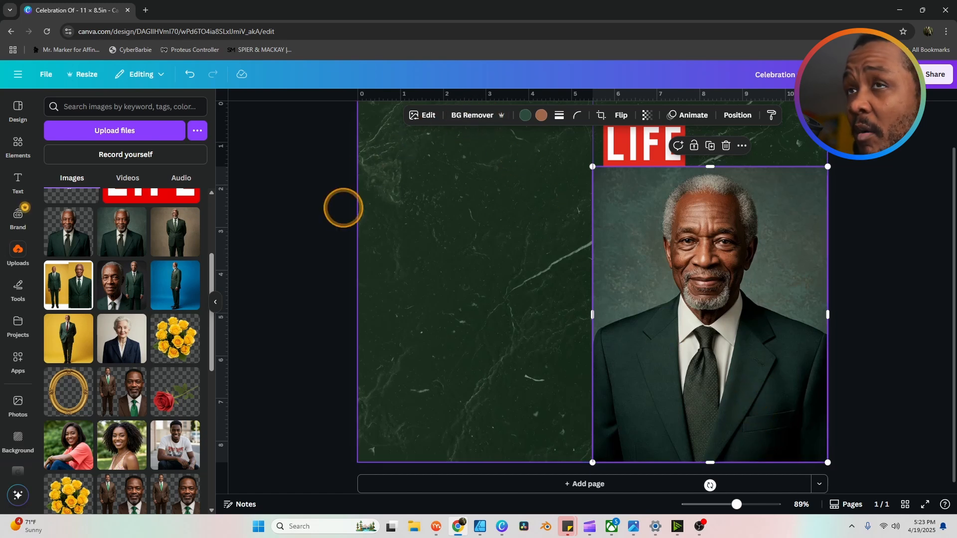
Step: Remove the portrait's background with the Background Cleaner app's Erase background
left_click(37, 274)
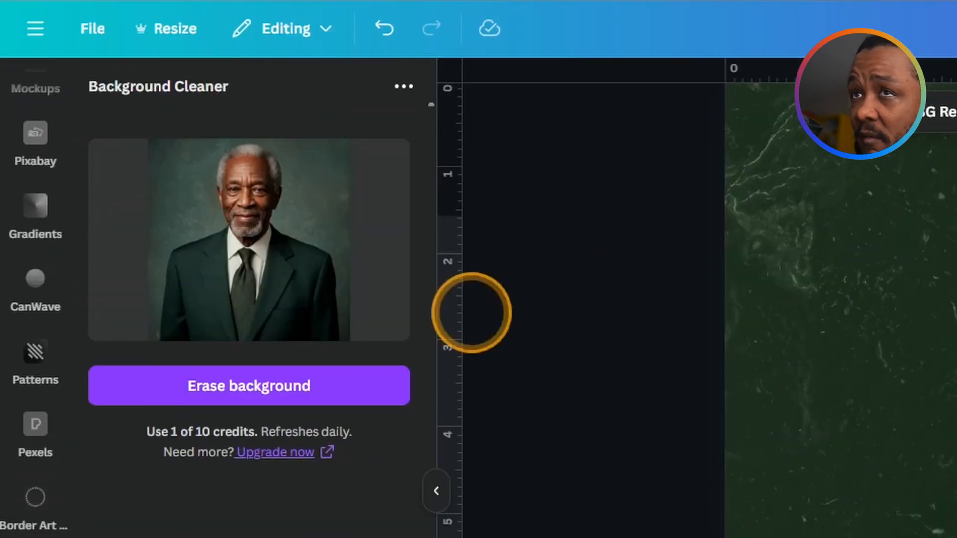
left_click(217, 384)
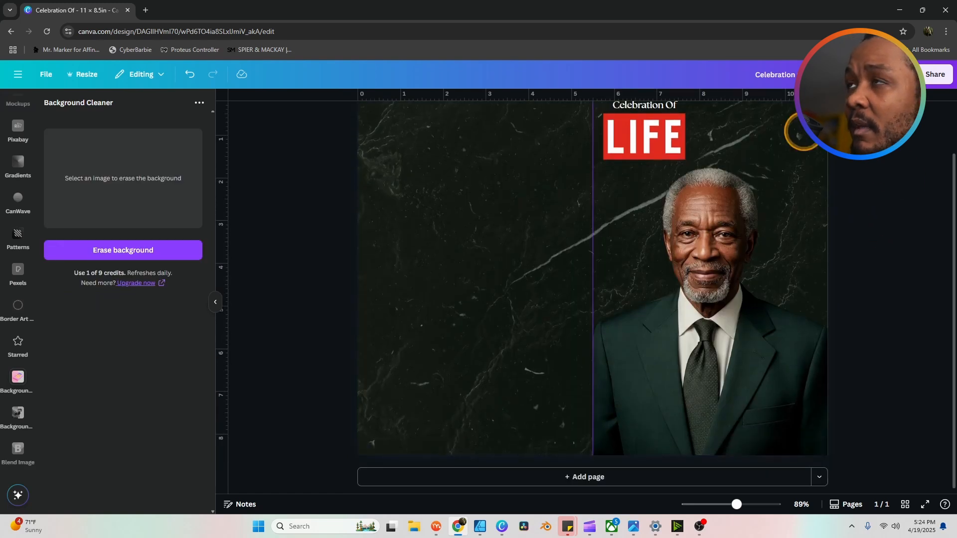
scroll(897, 228, "up", 1)
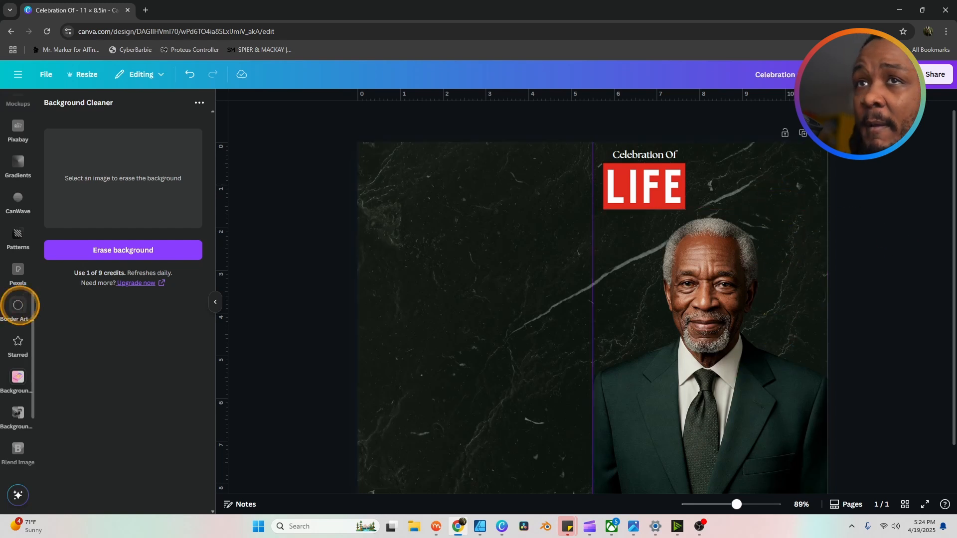
scroll(15, 215, "up", 10)
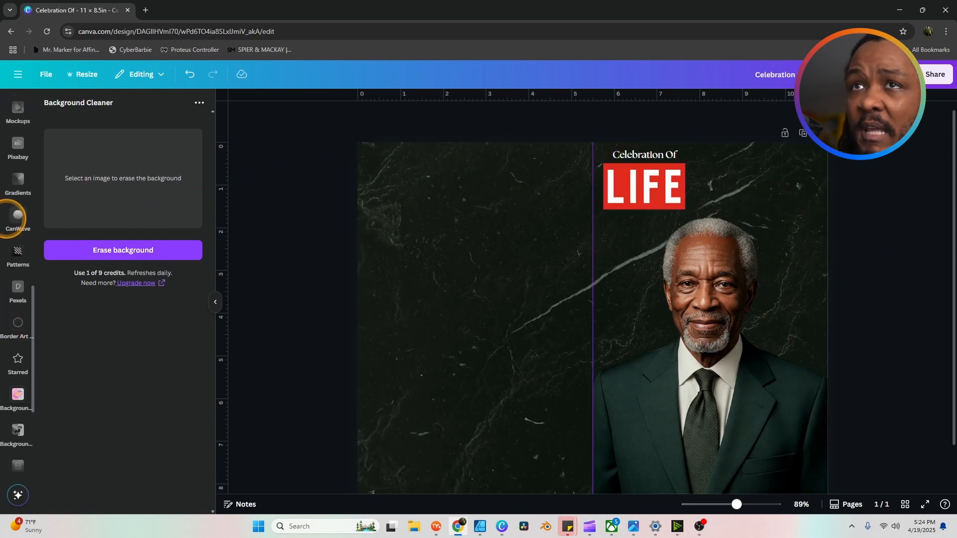
Step: Add a heading with the honoree's first name and place it beside the LIFE logo
left_click(18, 177)
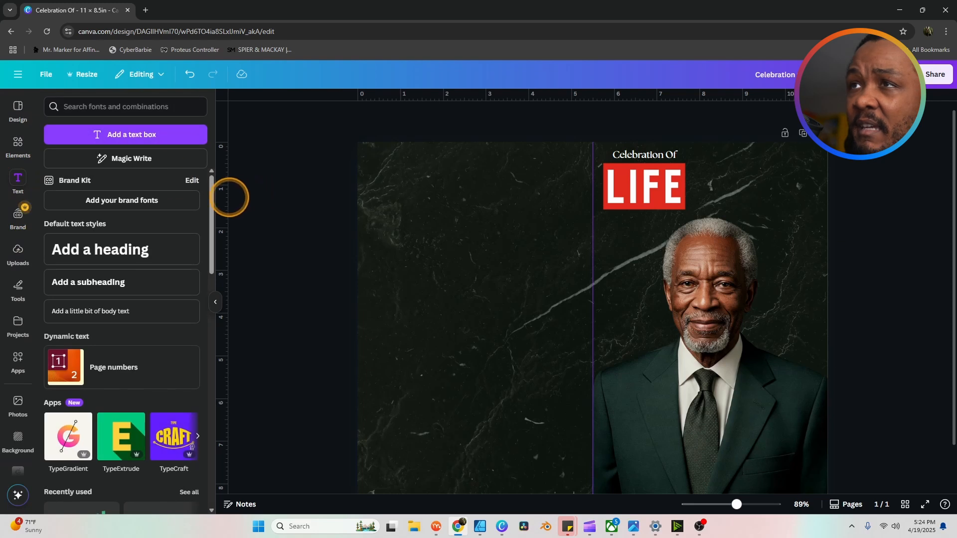
left_click(122, 247)
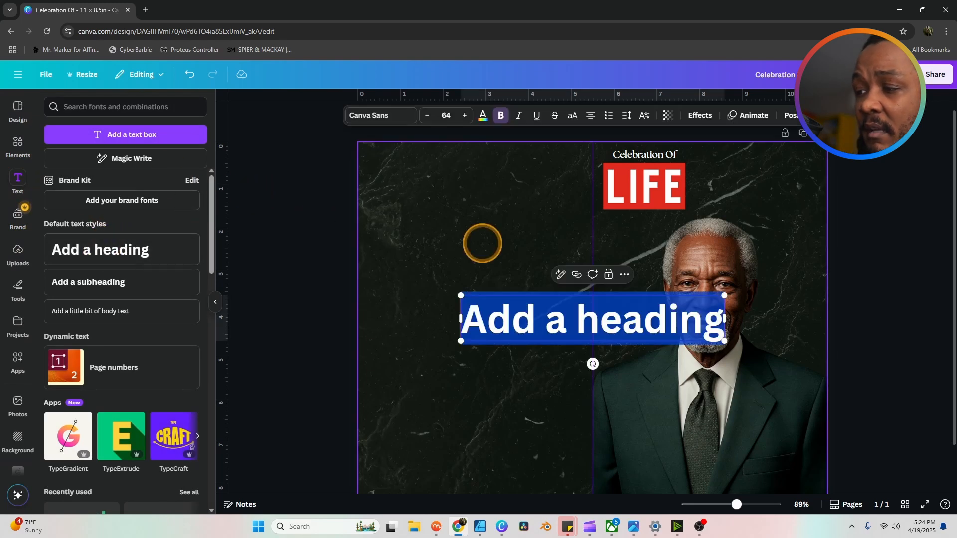
type("Jerome")
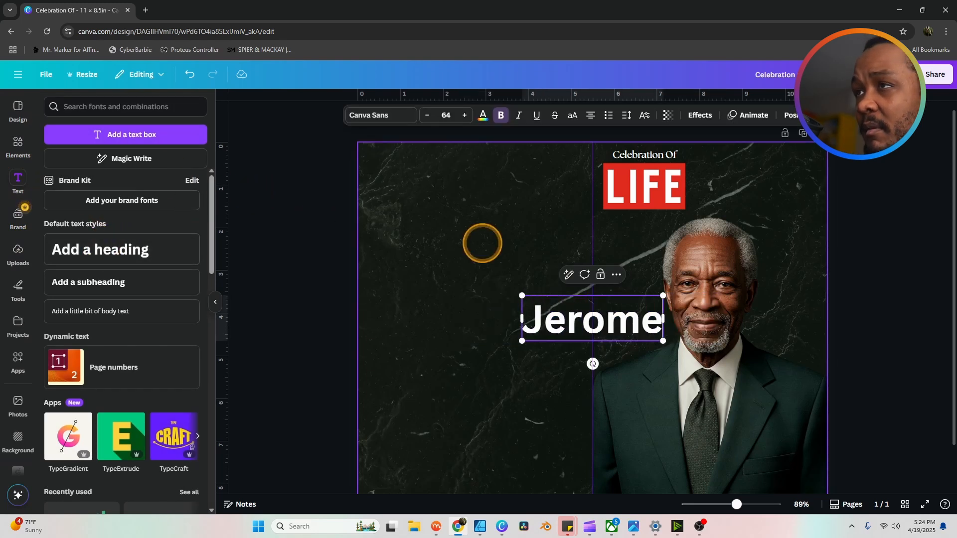
left_click(874, 235)
left_click_drag(619, 316, 787, 183)
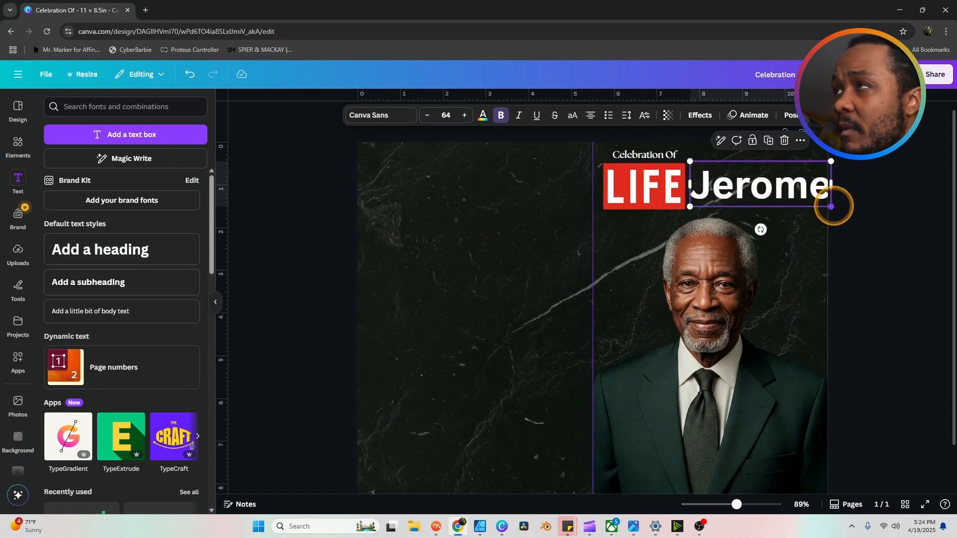
left_click_drag(831, 206, 816, 200)
left_click_drag(757, 186, 761, 188)
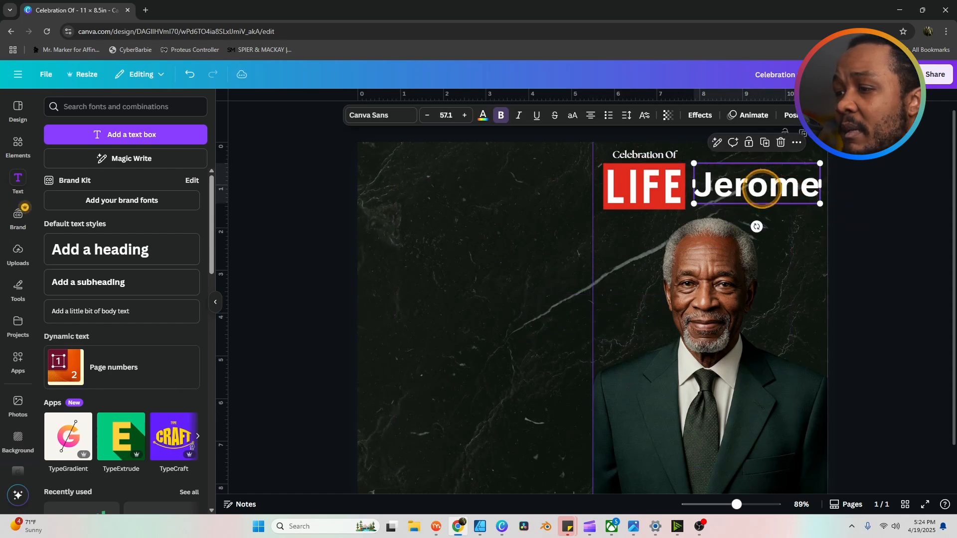
Step: Set the first name in The Seasons font and enlarge it slightly
left_click(385, 114)
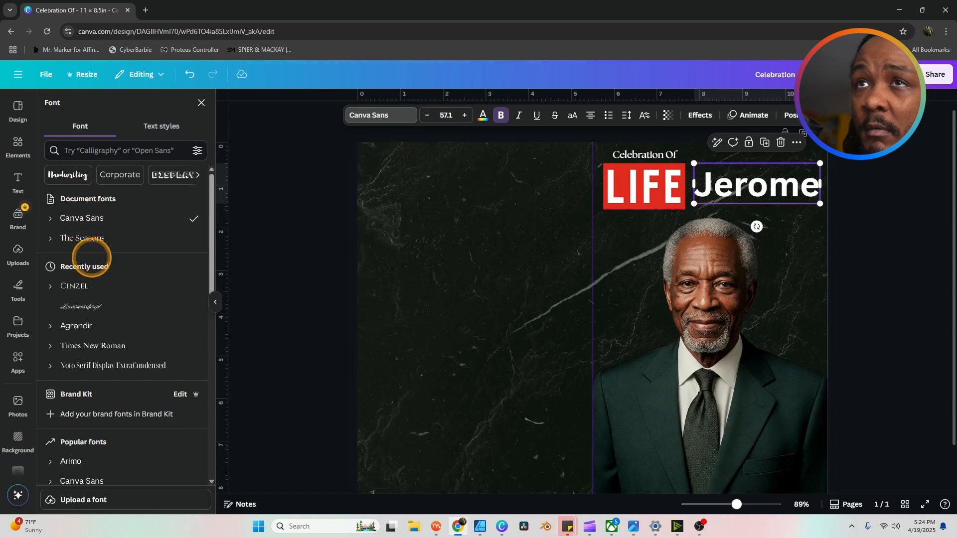
left_click(90, 238)
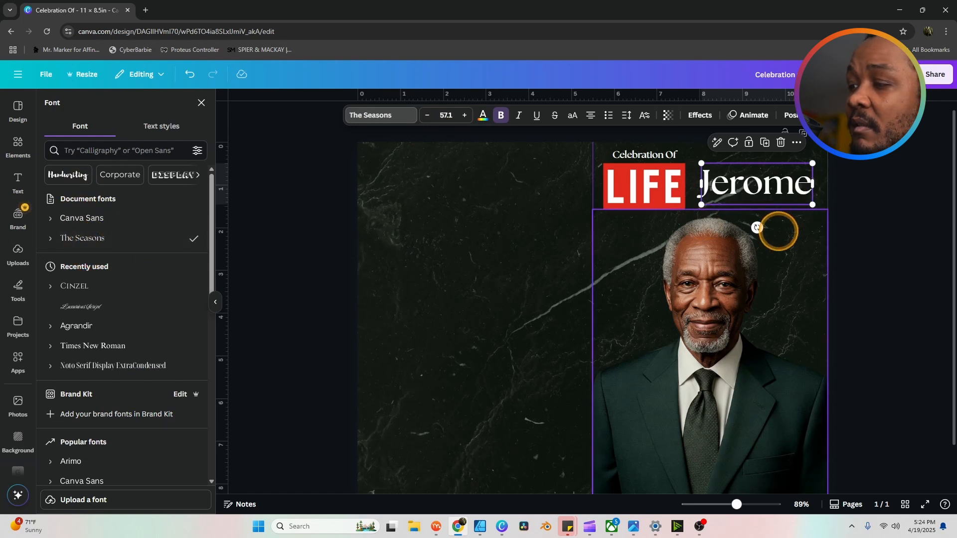
left_click_drag(813, 205, 795, 199)
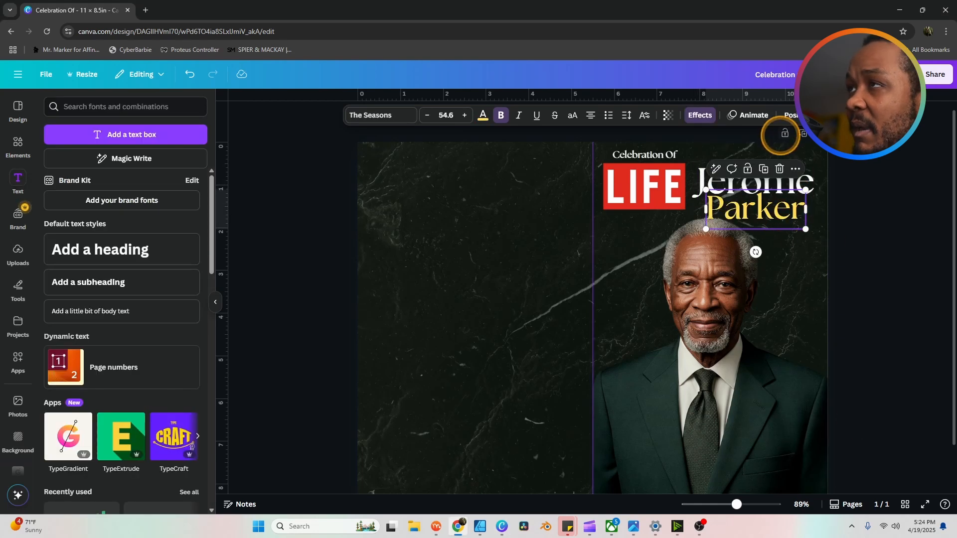
Step: Move the gold surname layer lower in the Layers stack
left_click(792, 116)
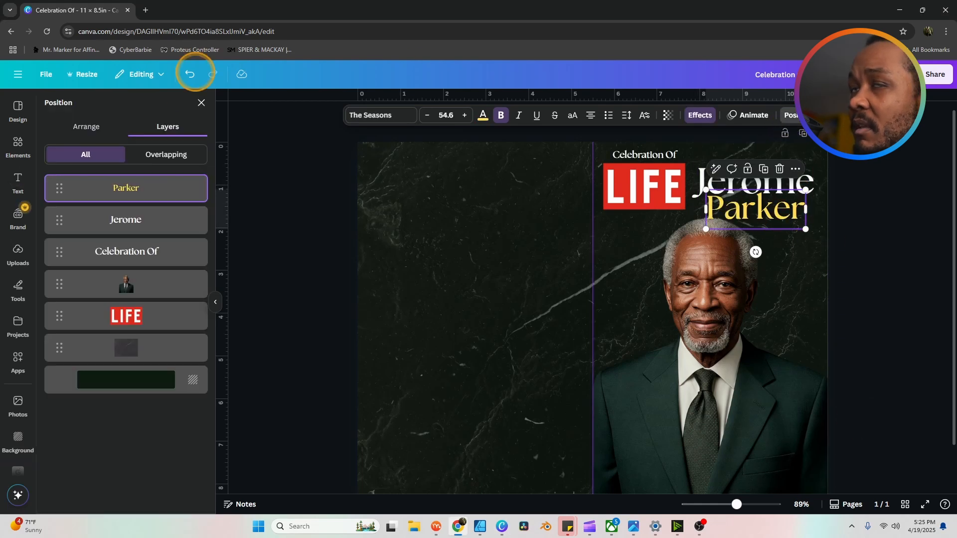
left_click_drag(92, 204, 134, 298)
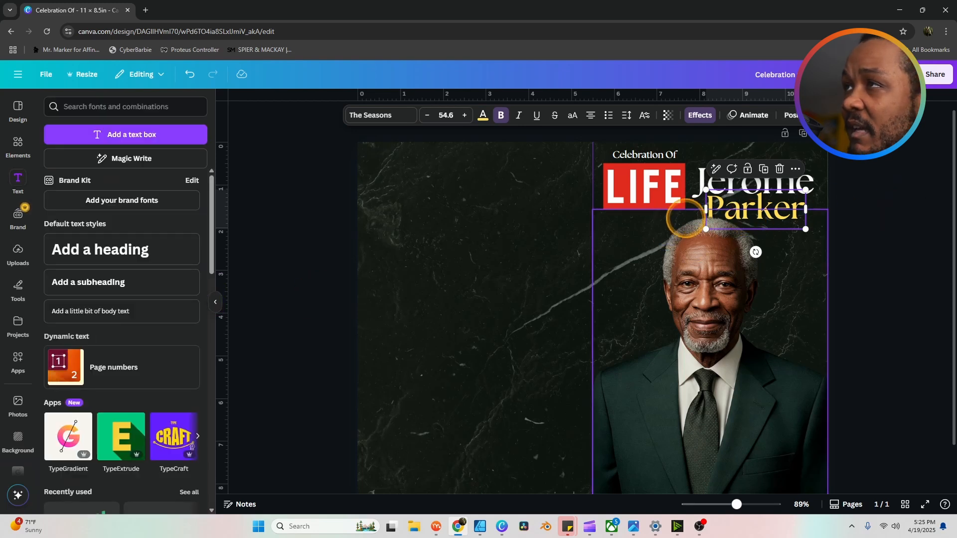
left_click(893, 168)
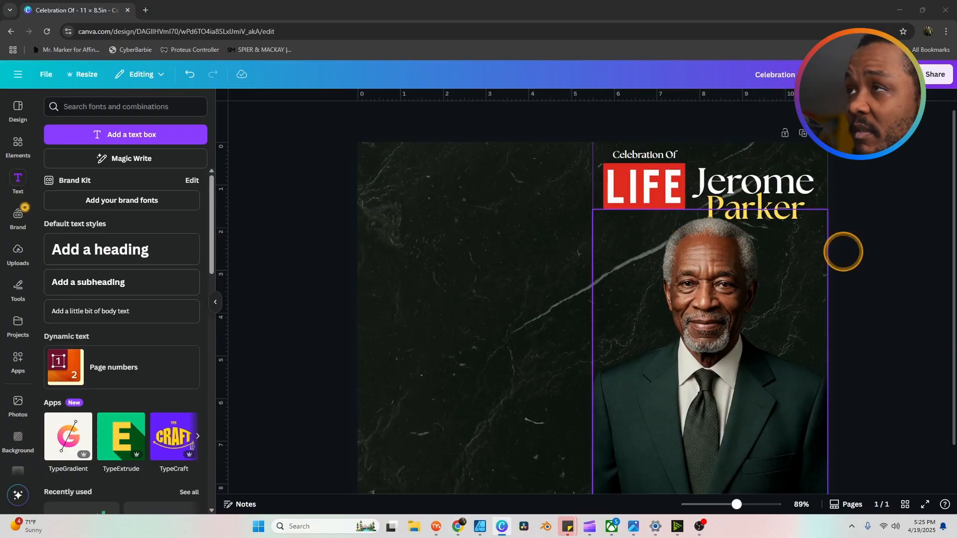
Step: Paste the 'Great Father & Mentor' tagline group onto the cover beside the portrait and nudge it up
left_click(862, 247)
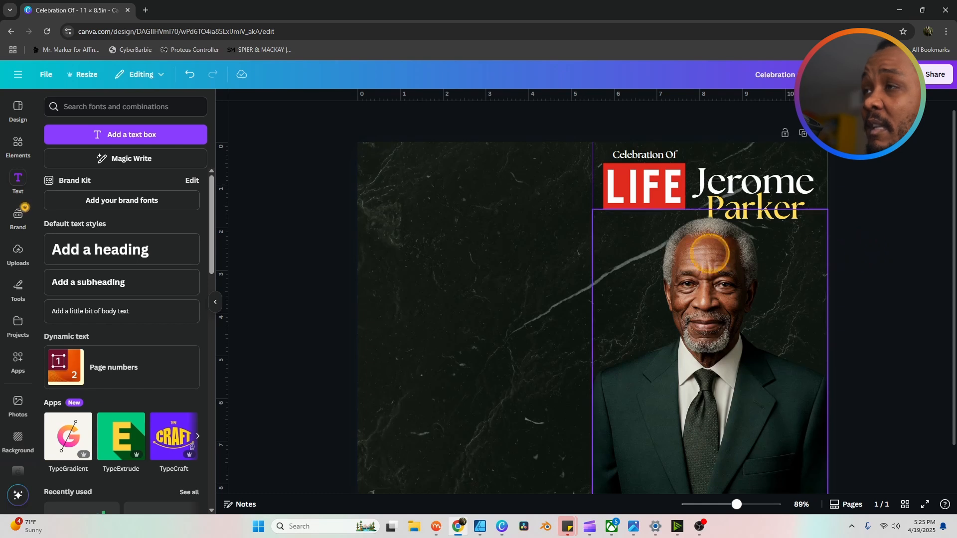
left_click(658, 252)
left_click(641, 241)
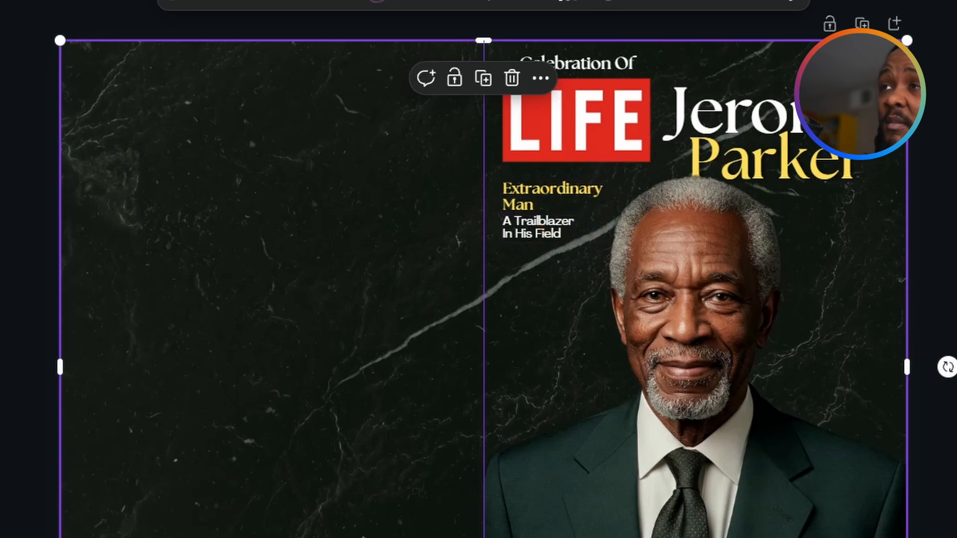
left_click(853, 449)
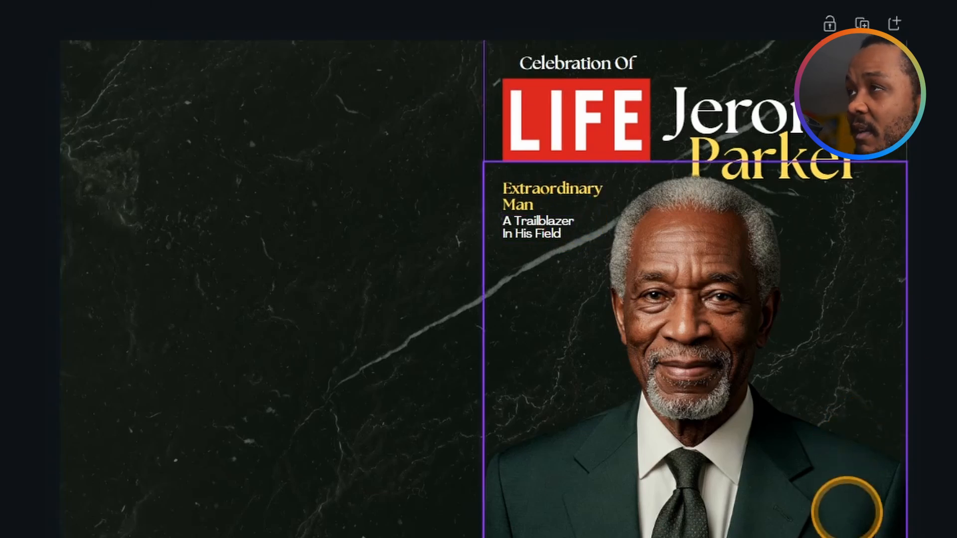
left_click(851, 394)
type("Great Father & Mentor Gone But Never Forgotten")
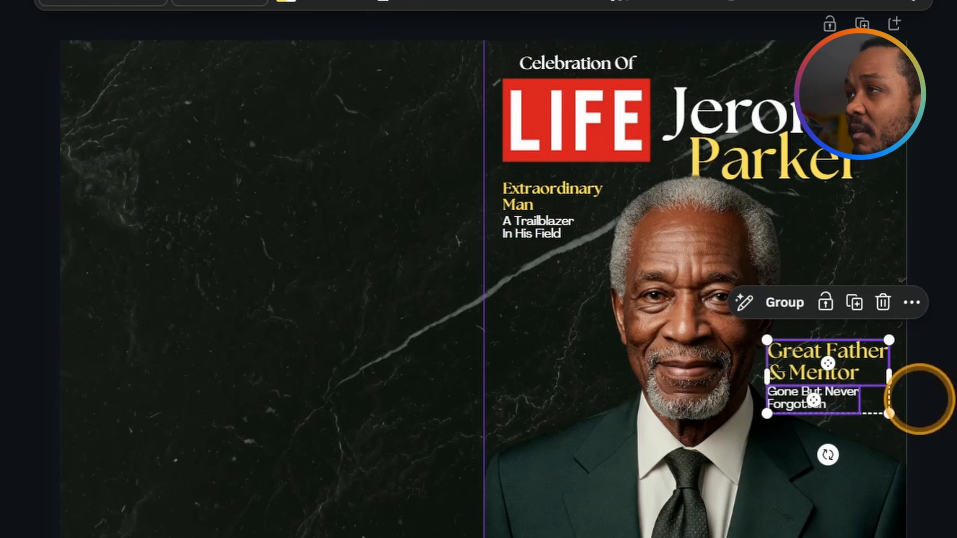
left_click_drag(852, 399, 852, 389)
key("Escape")
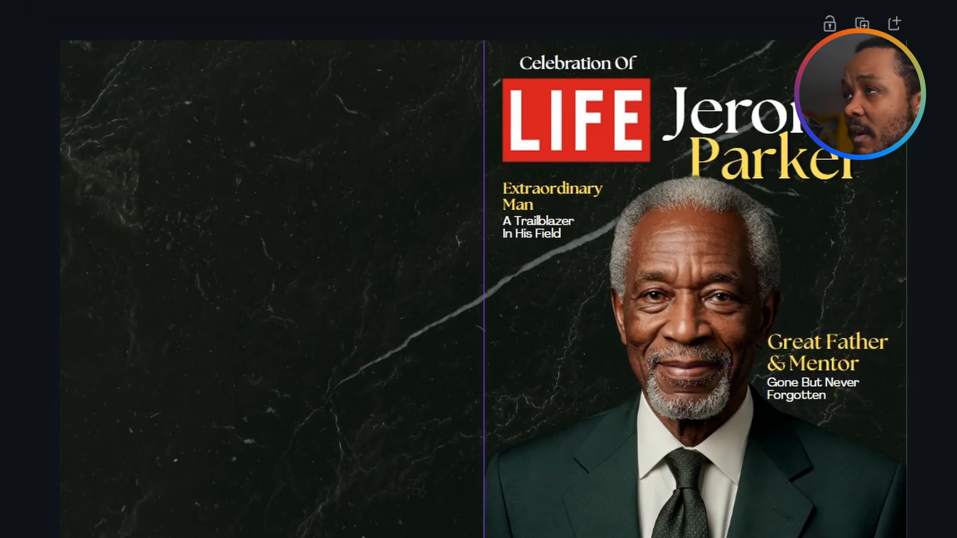
Step: Paste the church, address and officiant details just under the Friday, April 28th 2025 service date
scroll(850, 487, "down", 3)
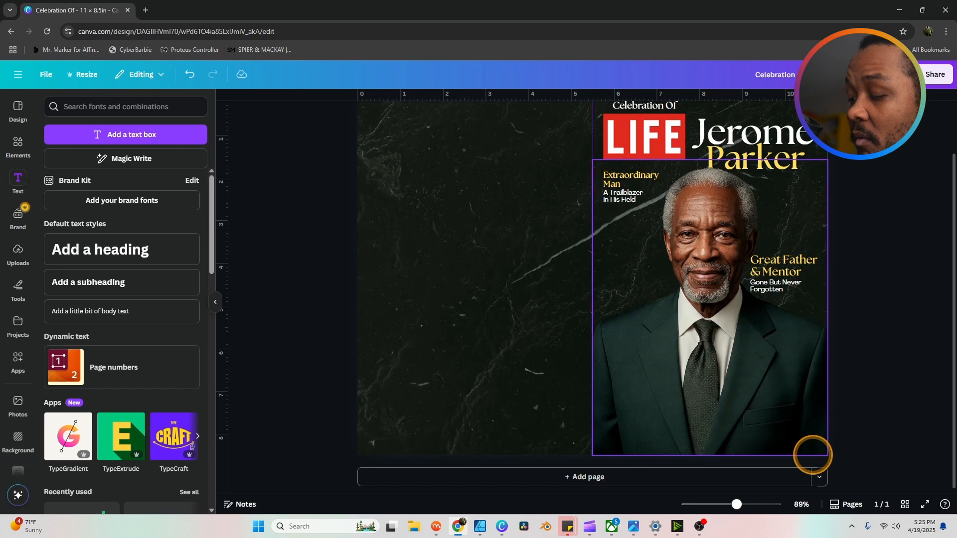
left_click(796, 411)
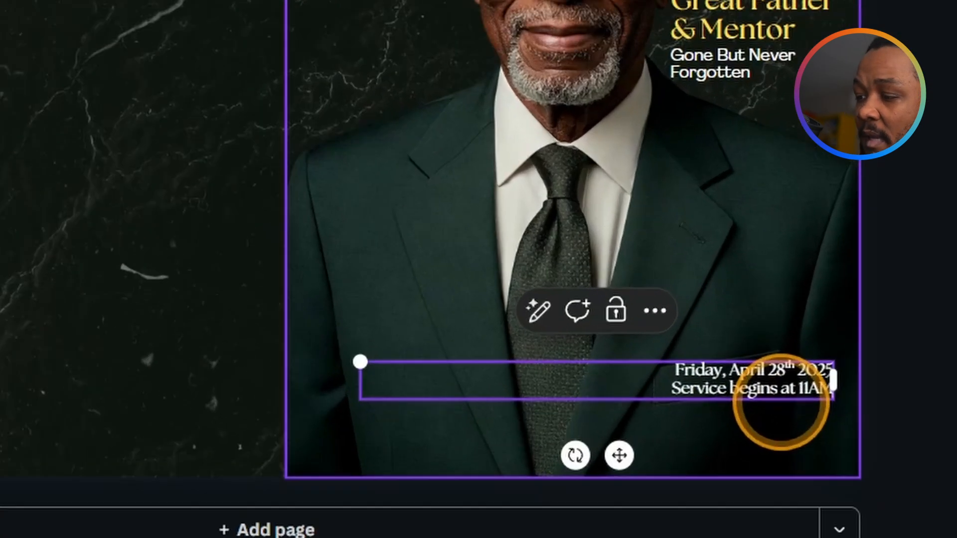
key("Escape")
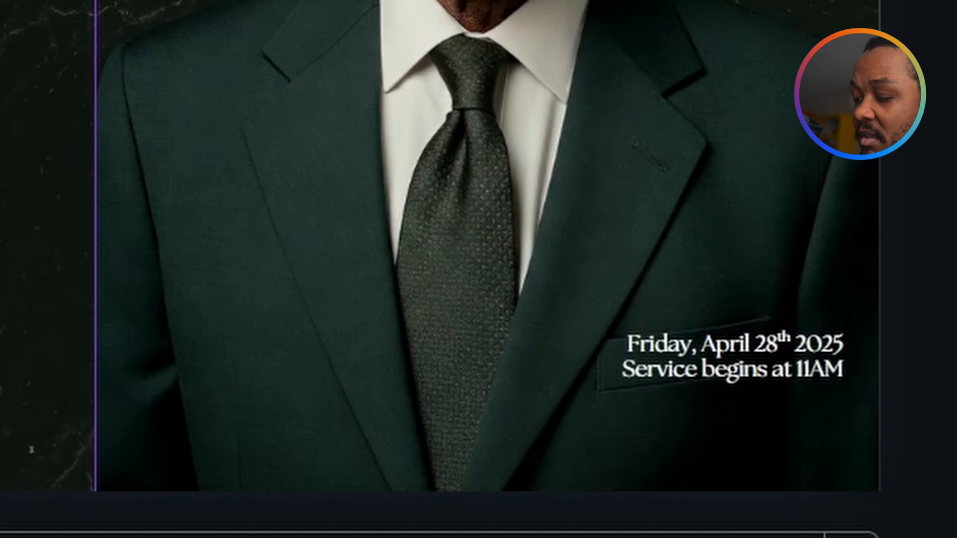
left_click(763, 406)
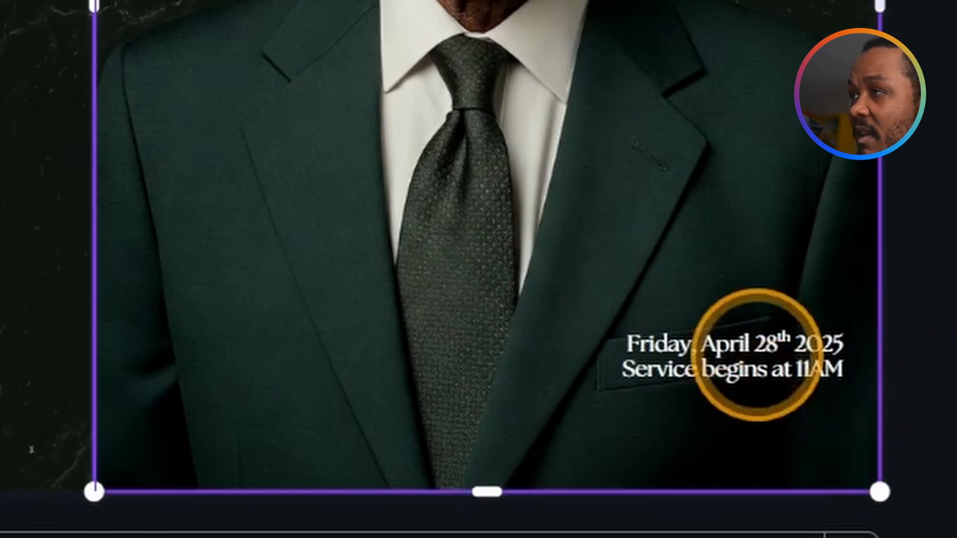
key("ctrl+v")
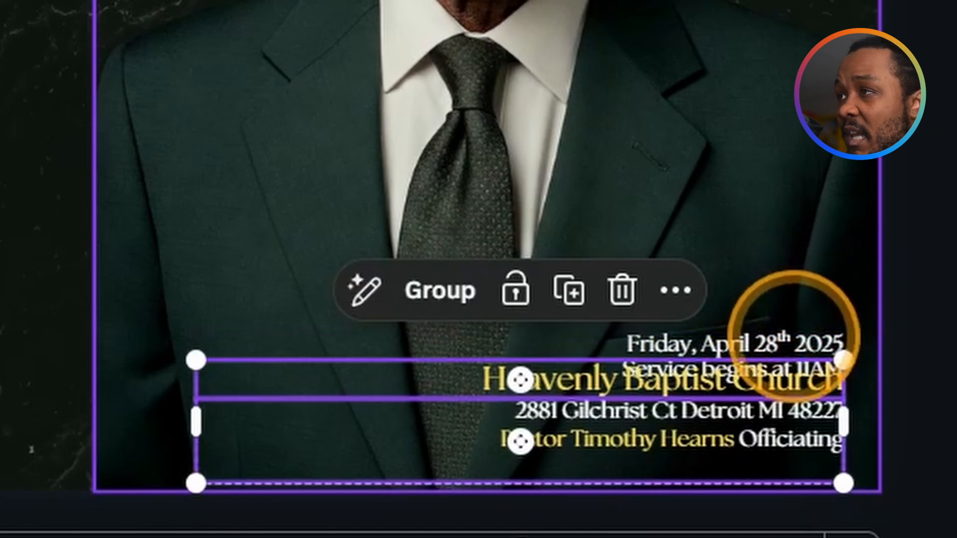
left_click_drag(767, 398, 737, 399)
left_click_drag(779, 427, 785, 396)
left_click(953, 347)
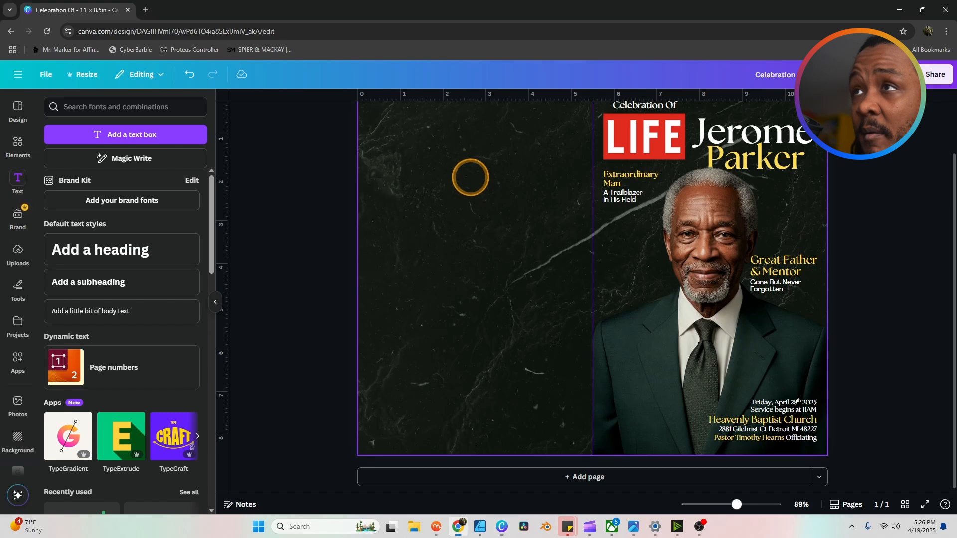
type("2 Corinthians 1:3-4 All praise to God, the Father of our Lord Jesus Christ. God is our merciful Father and the source of all comfort. He comforts us in all our troubles so that we can comfort others. When they are troubled, we will be able to give them the same comfort God has given us.")
scroll(510, 294, "up", 1)
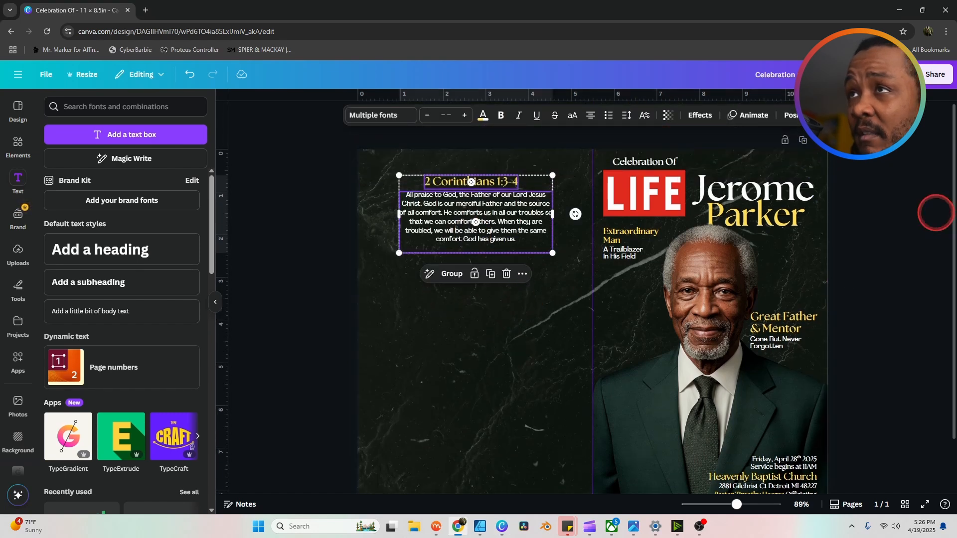
left_click(936, 209)
scroll(487, 399, "down", 1)
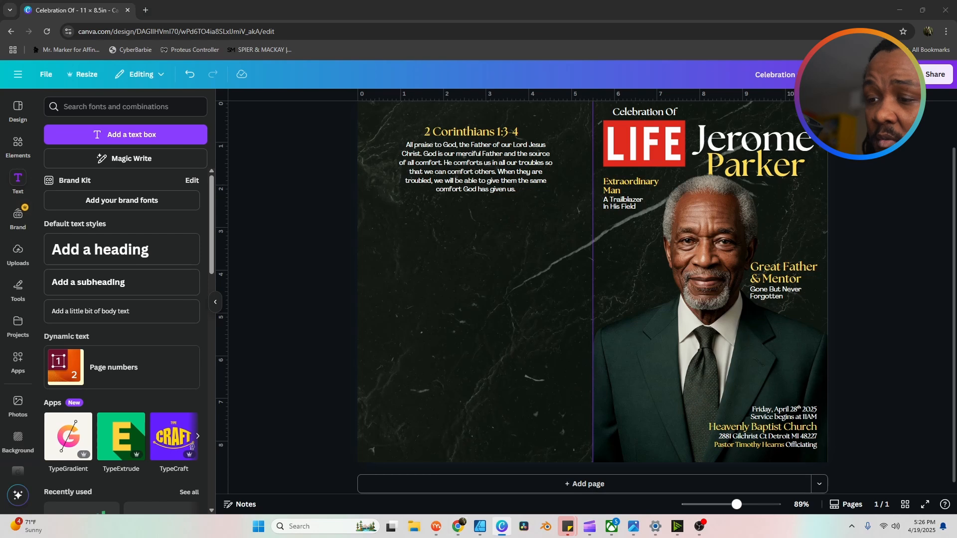
left_click(483, 235)
key("ctrl+v")
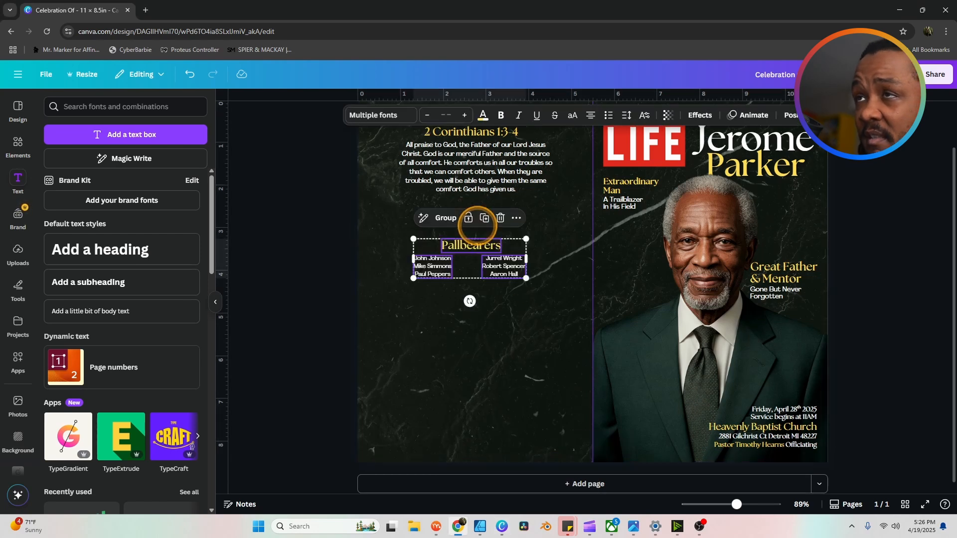
left_click(301, 207)
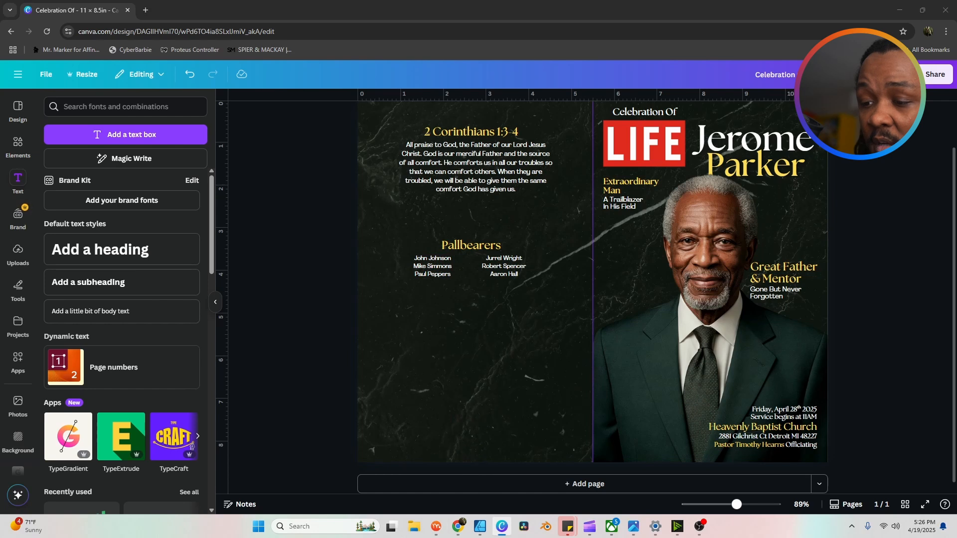
left_click(515, 391)
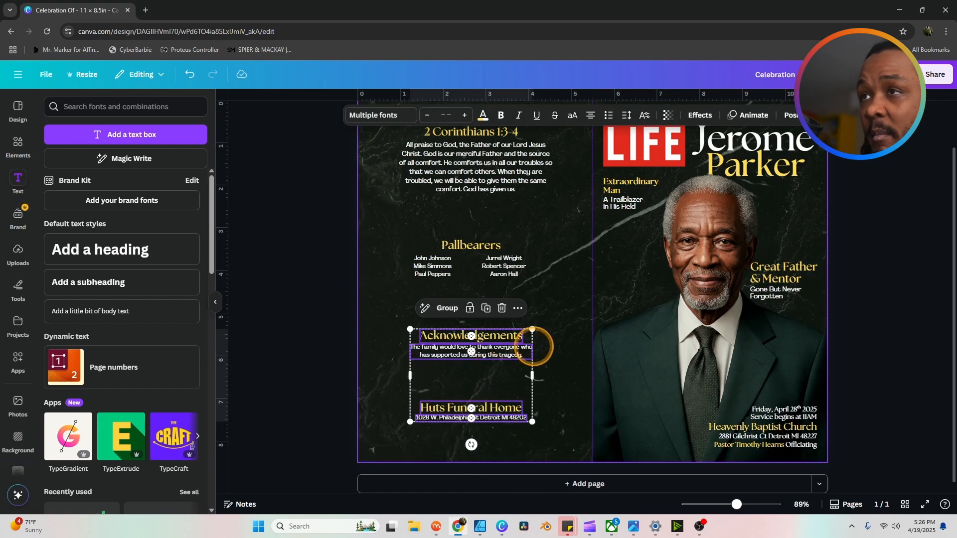
left_click(892, 259)
scroll(837, 302, "up", 1)
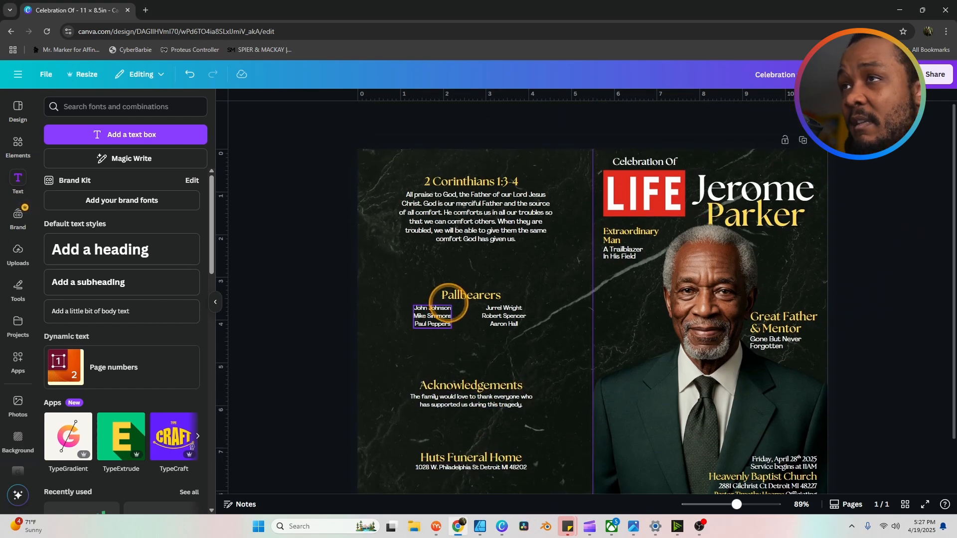
scroll(386, 254, "down", 1)
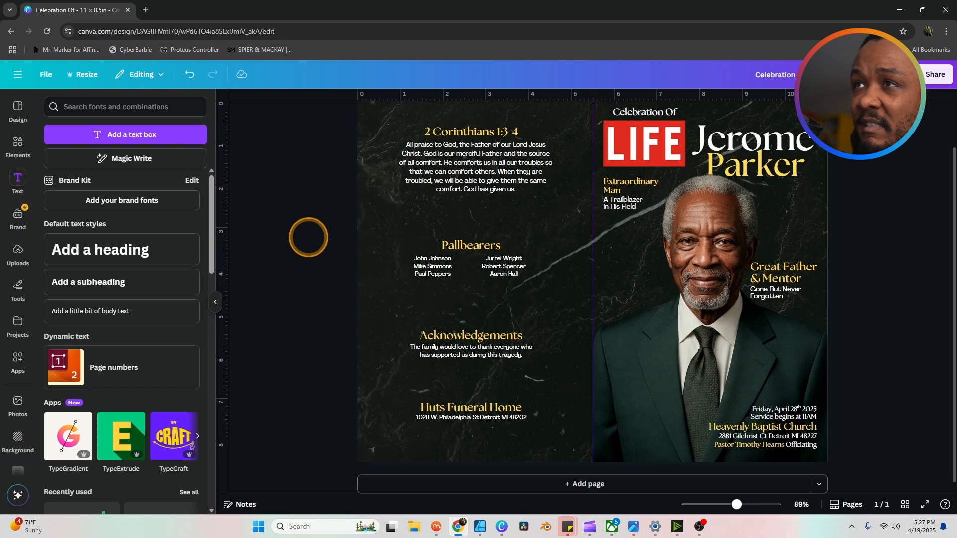
scroll(309, 237, "up", 1)
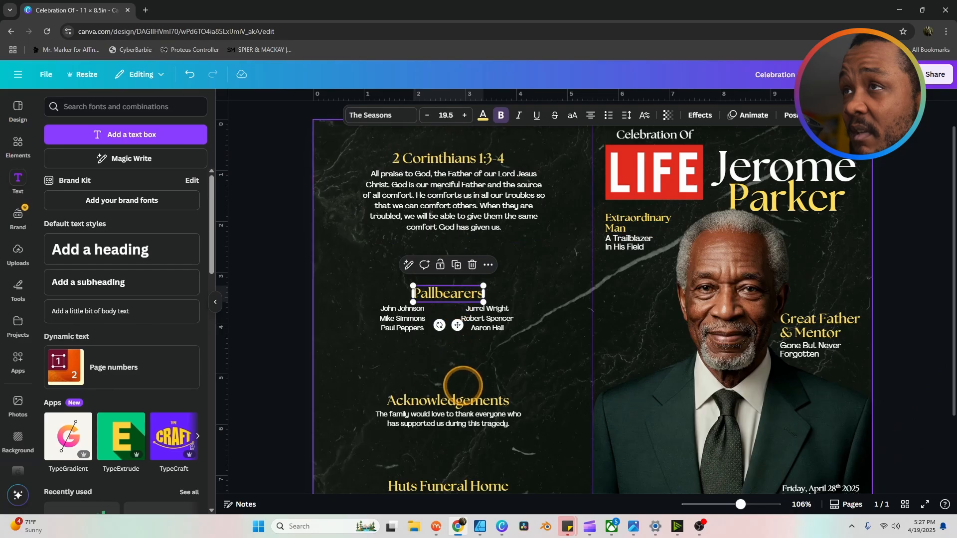
left_click(463, 396)
left_click(833, 323)
left_click(812, 349)
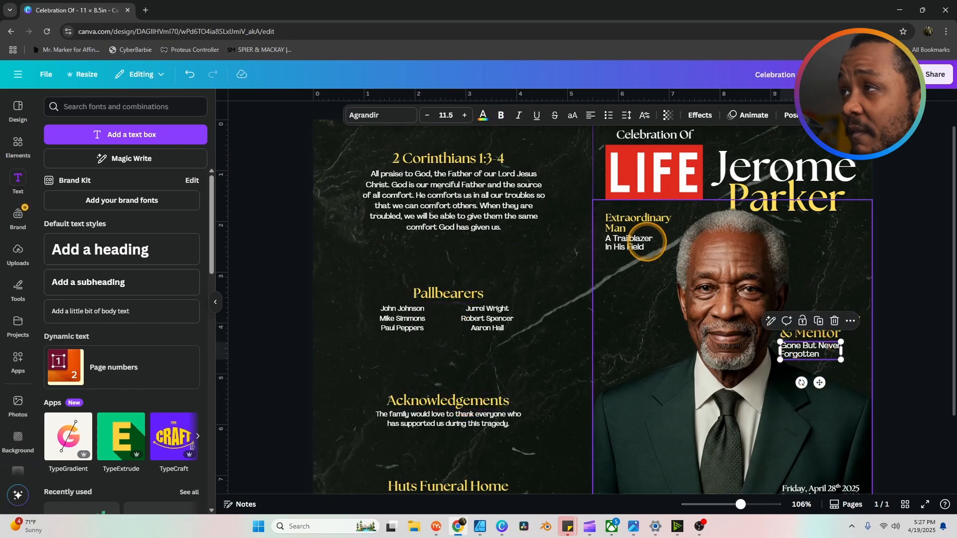
left_click(627, 242)
left_click(813, 353)
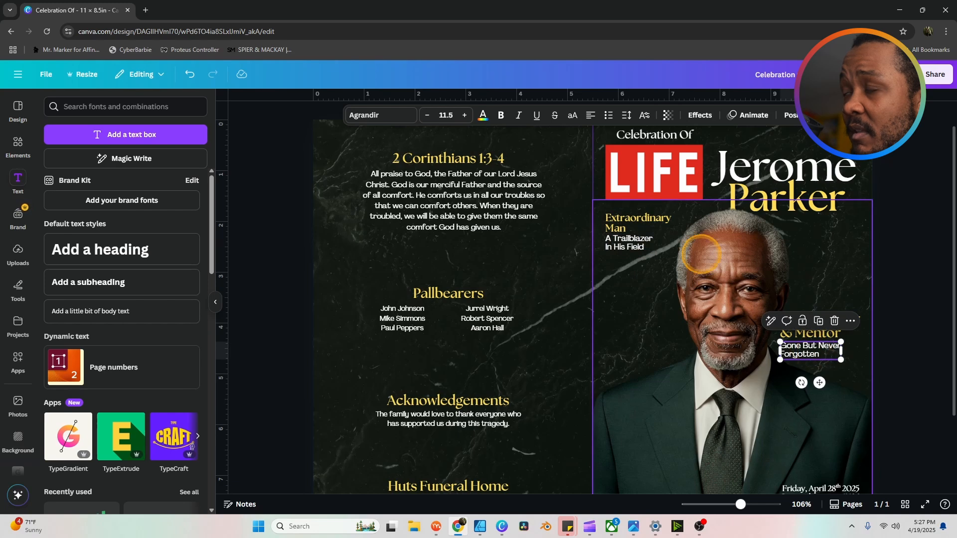
left_click(485, 222)
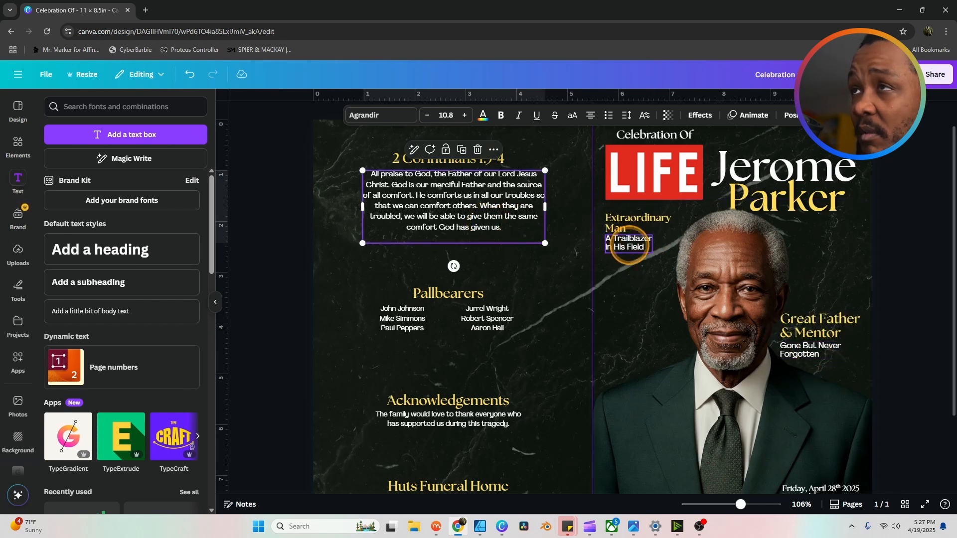
left_click(629, 244)
left_click(812, 350)
left_click(628, 244)
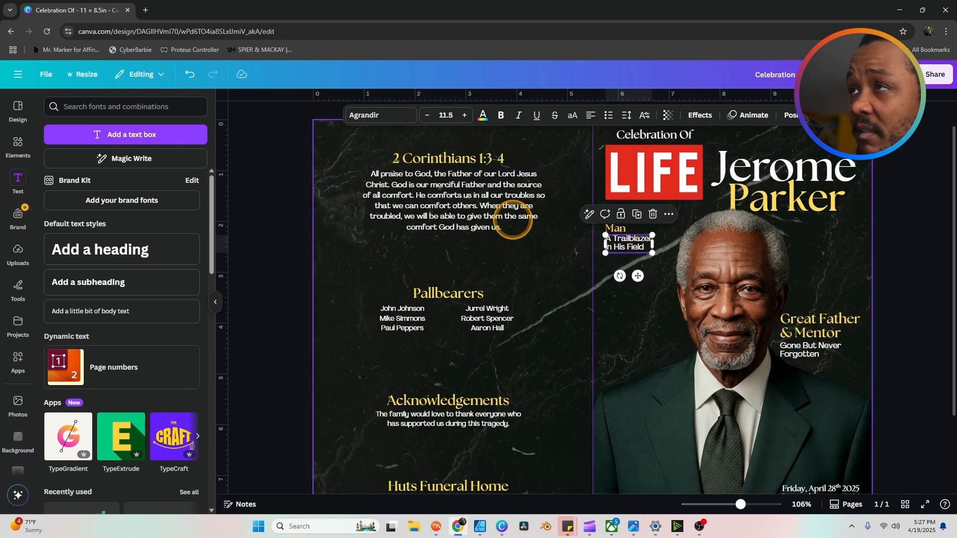
left_click(475, 205)
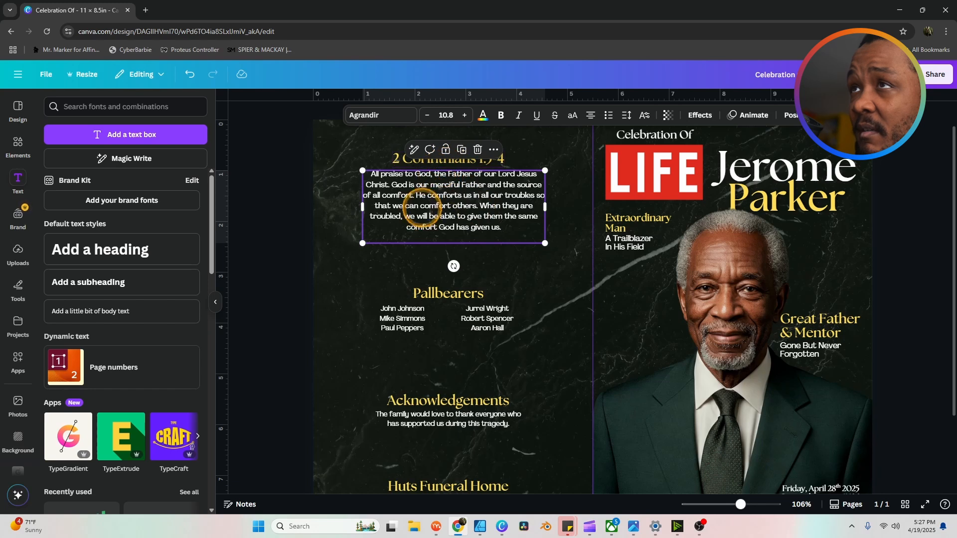
left_click(401, 164)
left_click(515, 219)
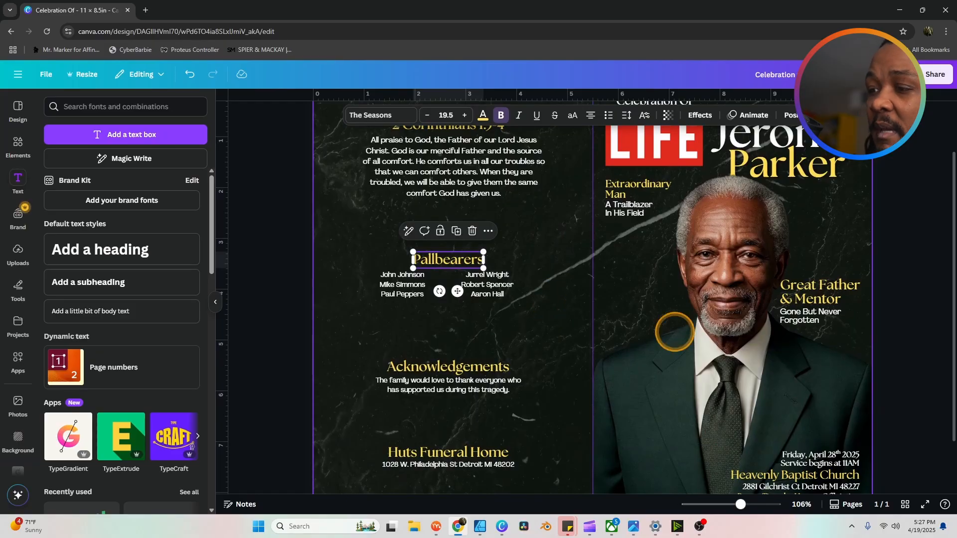
scroll(889, 328, "down", 2)
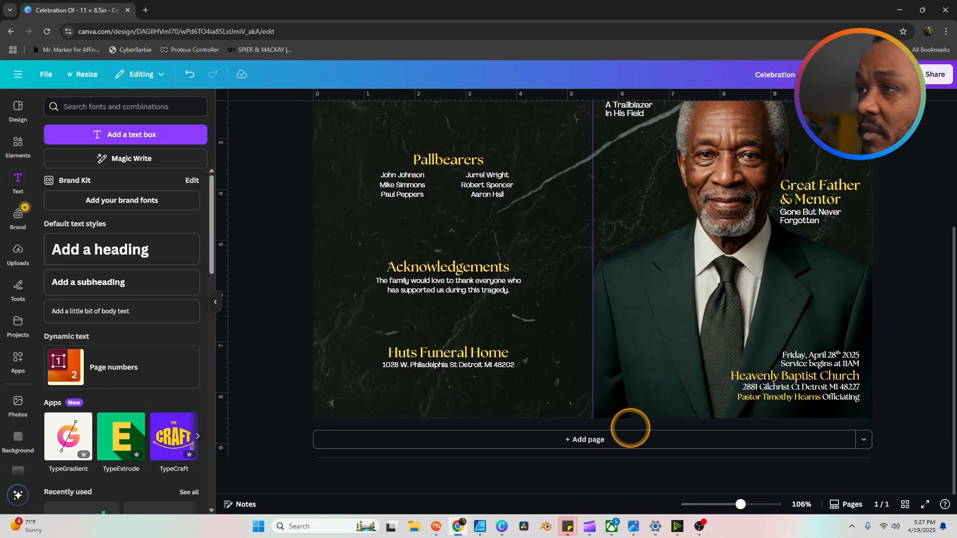
Step: Duplicate the spread as page 2 and delete its portrait photo
scroll(767, 390, "up", 3)
scroll(581, 463, "down", 2)
scroll(583, 457, "down", 1)
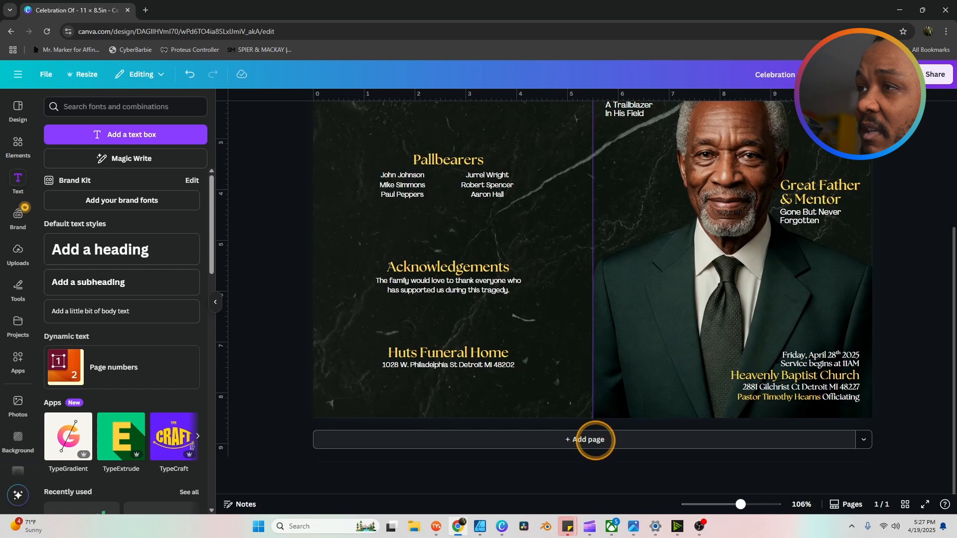
scroll(863, 303, "up", 3)
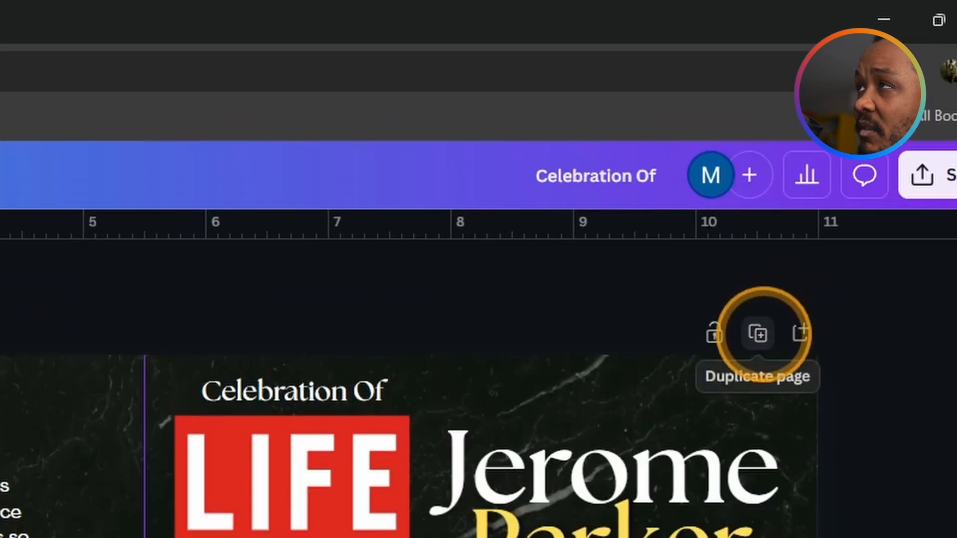
left_click(758, 333)
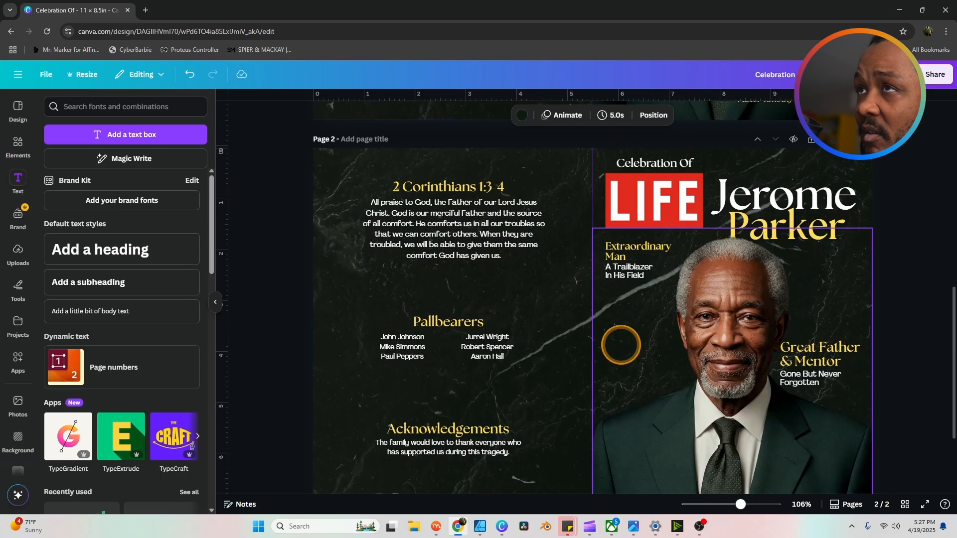
scroll(621, 344, "down", 2)
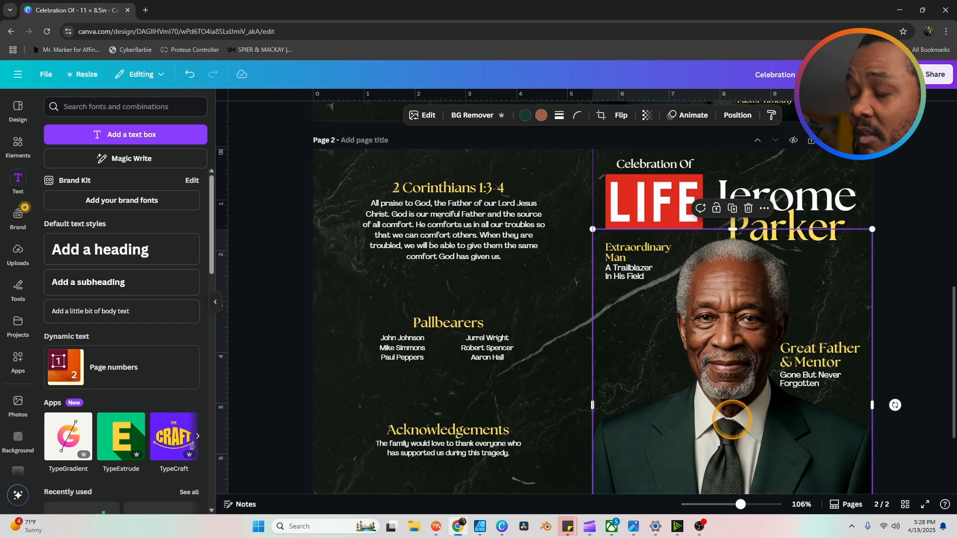
key("Delete")
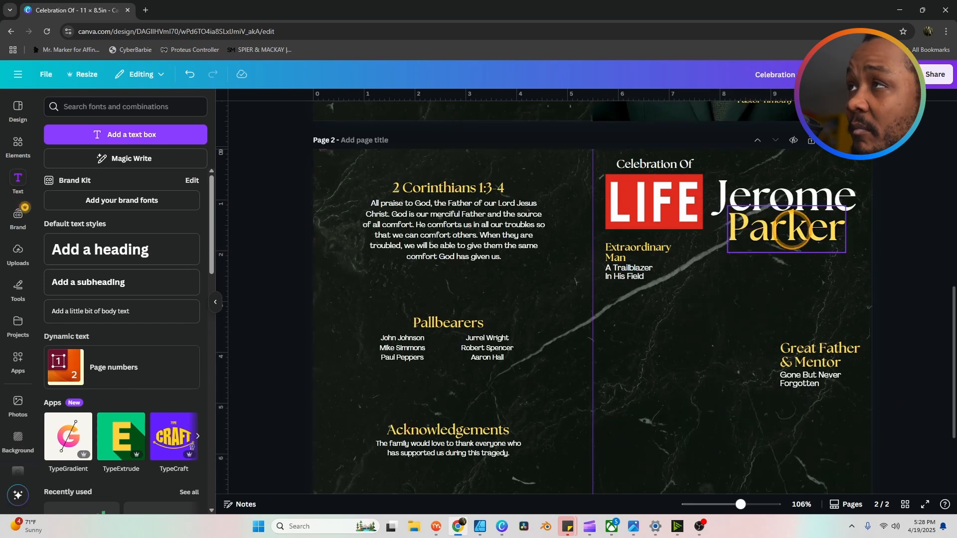
left_click(791, 214)
key("Delete")
left_click(791, 197)
key("Delete")
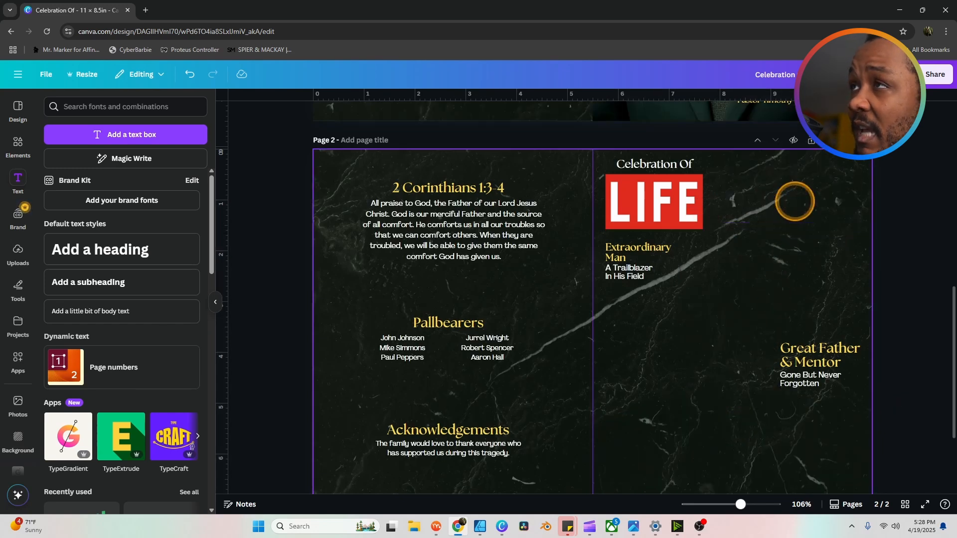
left_click(643, 225)
key("Delete")
left_click(643, 233)
key("Delete")
left_click(629, 272)
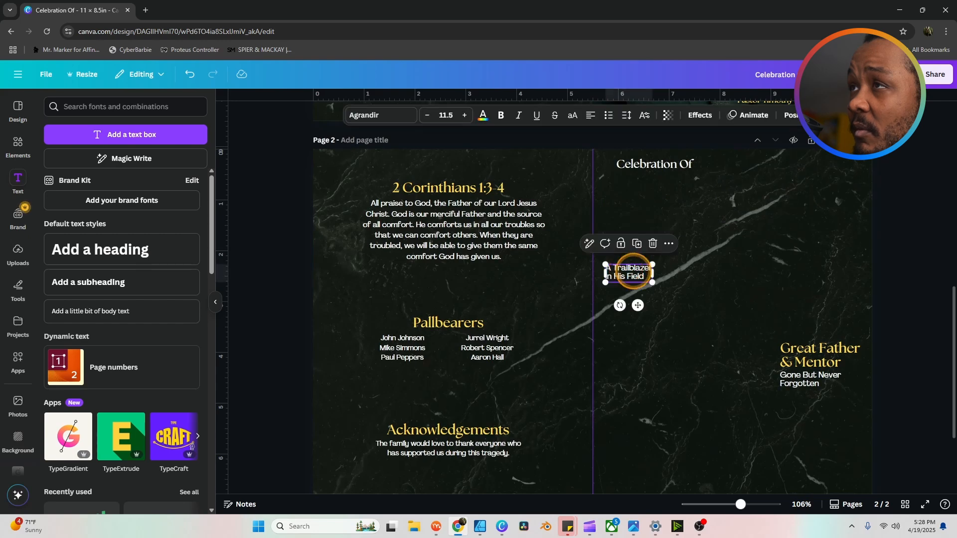
key("Delete")
left_click(810, 362)
key("Delete")
left_click(808, 379)
key("Delete")
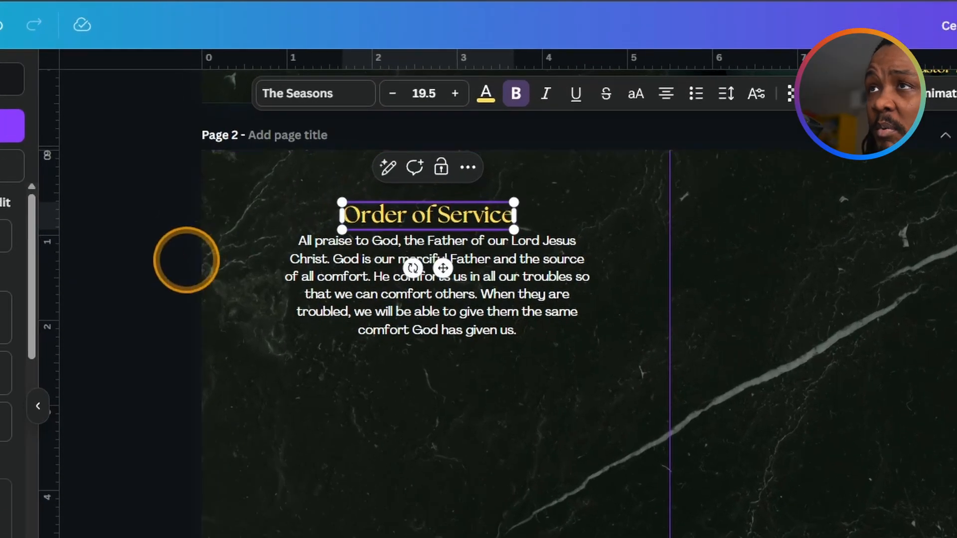
Step: Move the Order of Service title to the top-left and delete the scripture paragraph
left_click_drag(384, 226, 267, 208)
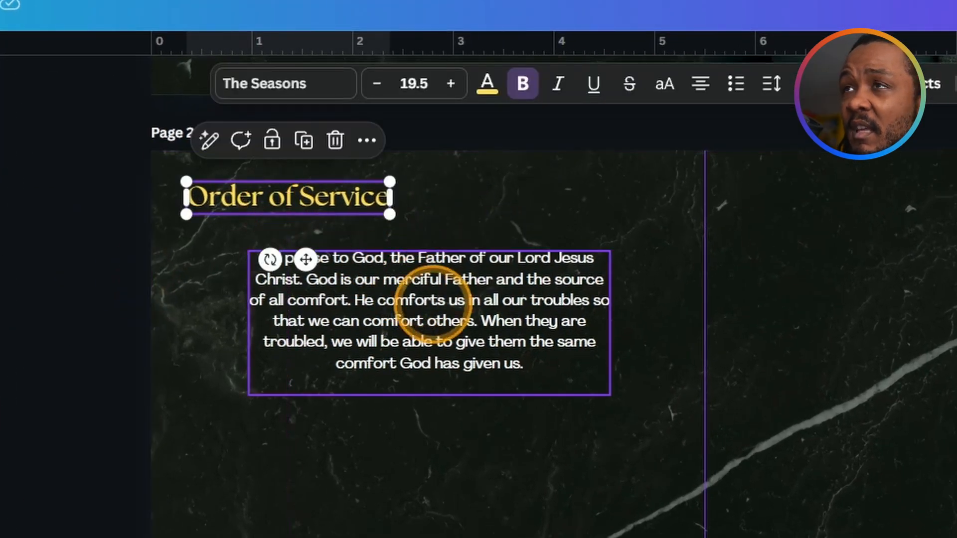
left_click_drag(449, 307, 407, 310)
key("Delete")
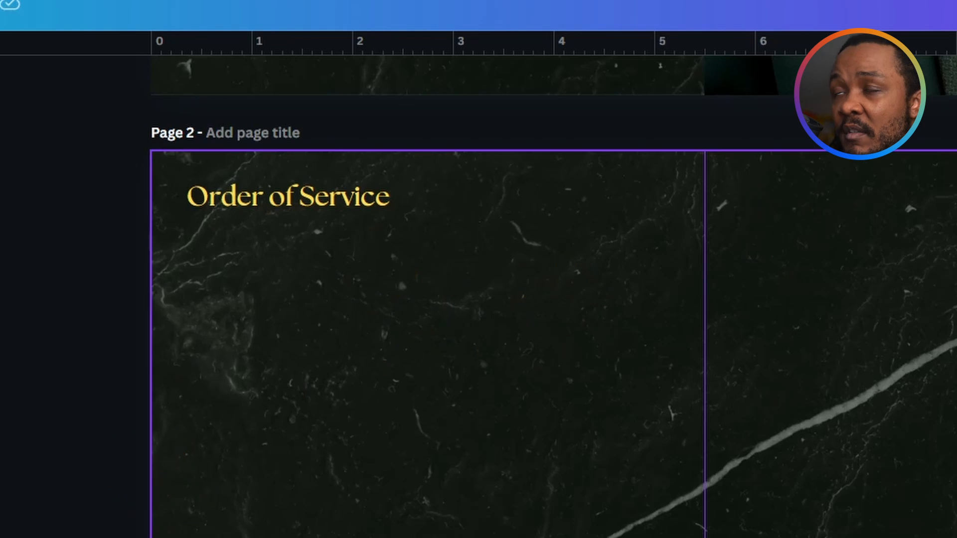
scroll(553, 296, "down", 2)
scroll(554, 296, "down", 4)
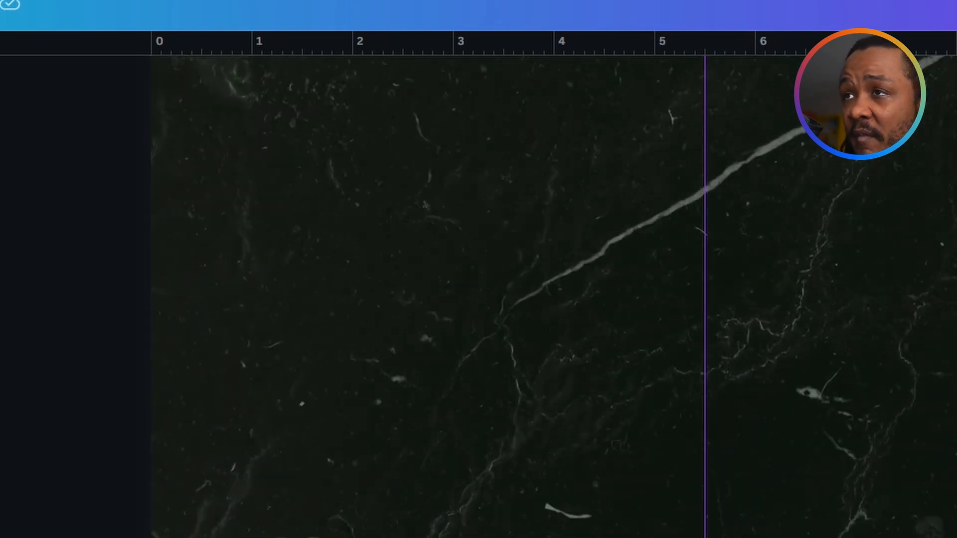
key("ctrl+a")
key("Delete")
scroll(553, 296, "up", 6)
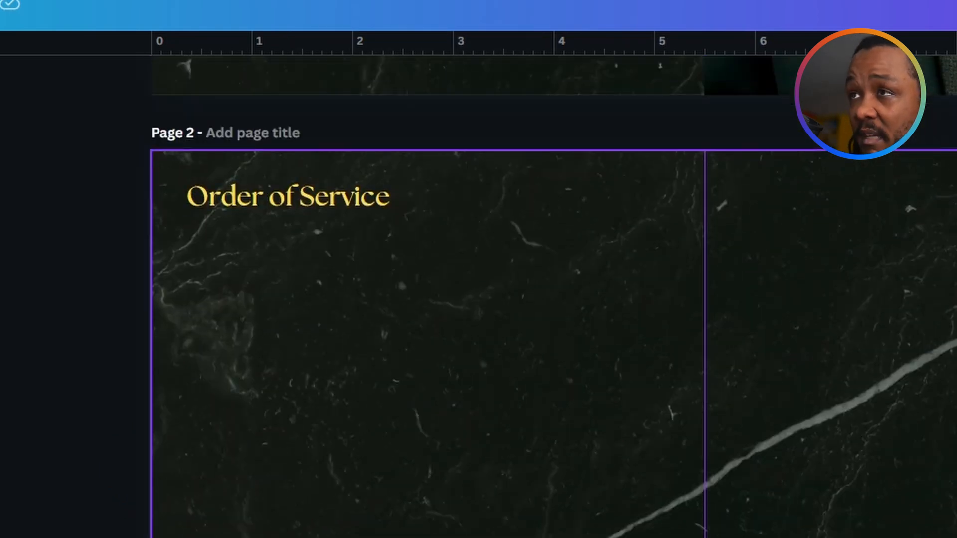
scroll(553, 296, "down", 2)
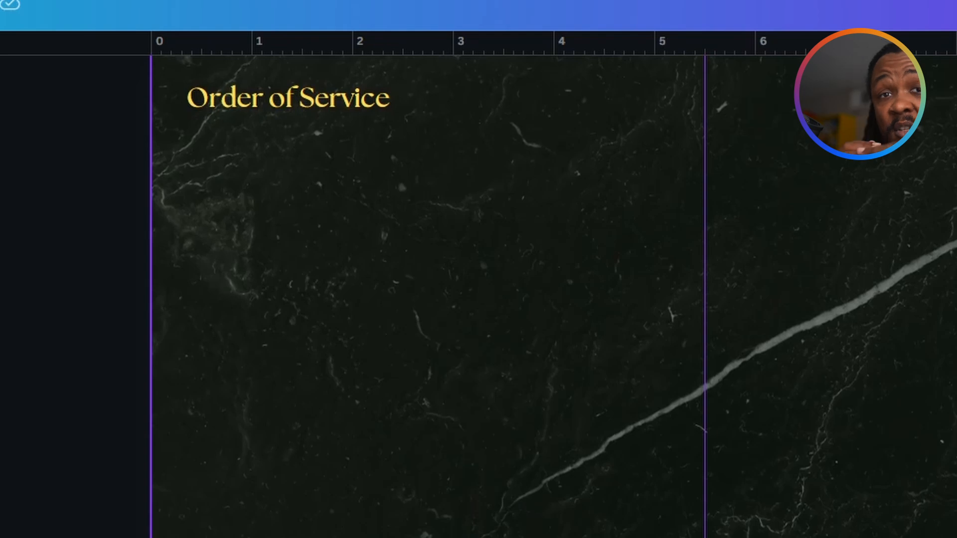
scroll(553, 296, "up", 4)
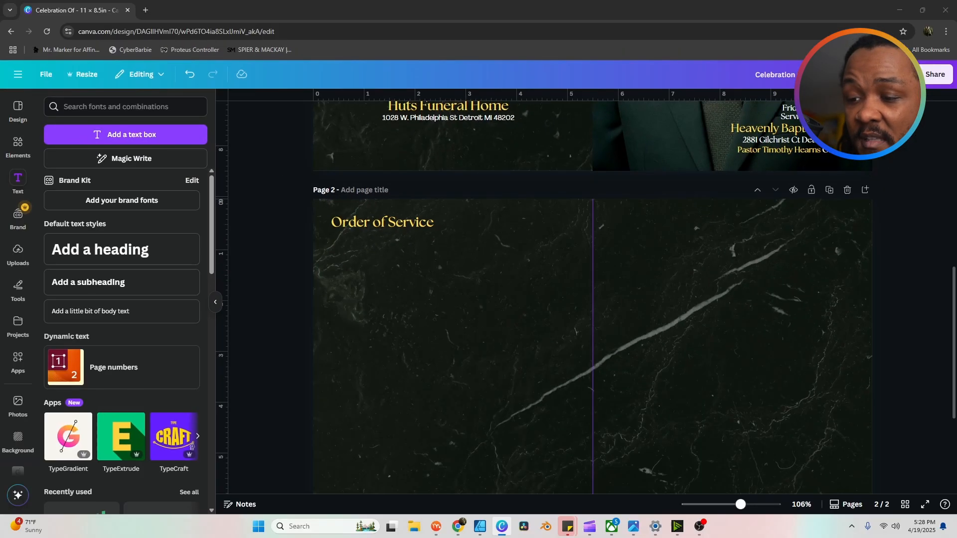
Step: Paste the Processional-to-Recessional service list, each with a 'Name Goes Here' line, onto page 2
left_click(477, 358)
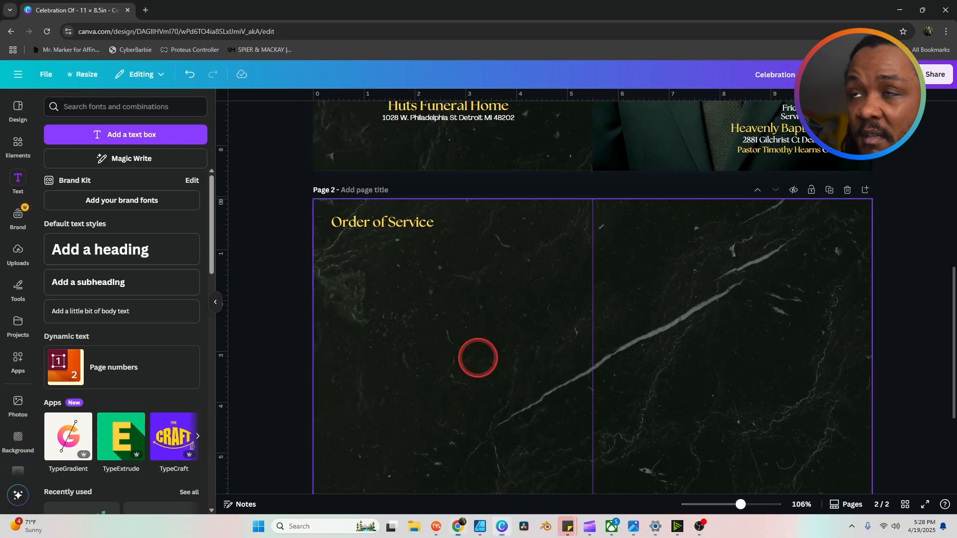
key("ctrl+v")
left_click(530, 348)
scroll(522, 249, "down", 3)
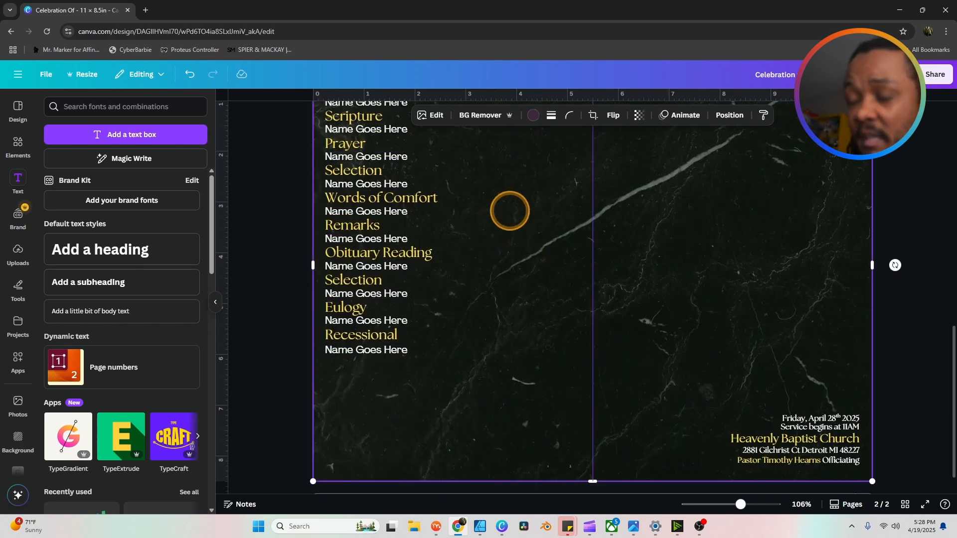
scroll(524, 253, "up", 3)
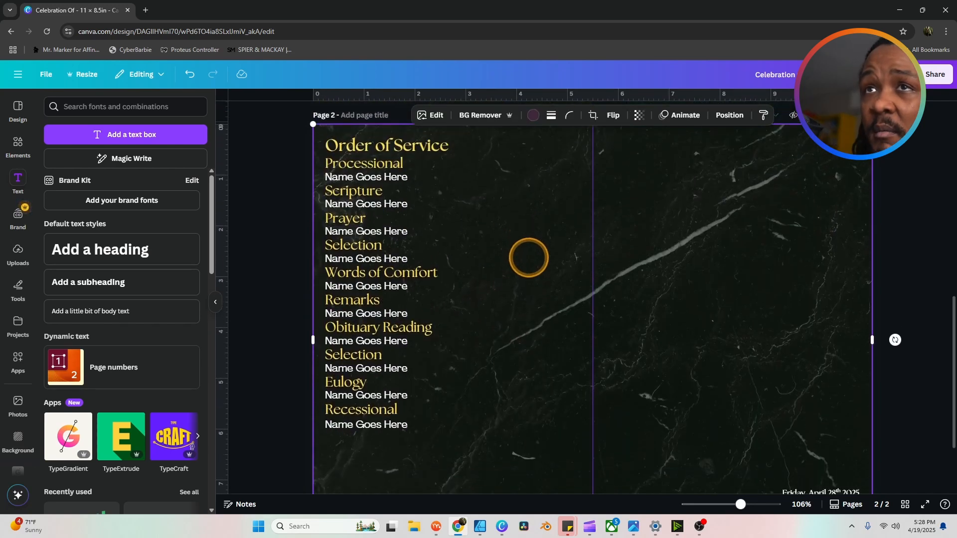
scroll(527, 256, "down", 1)
left_click(17, 144)
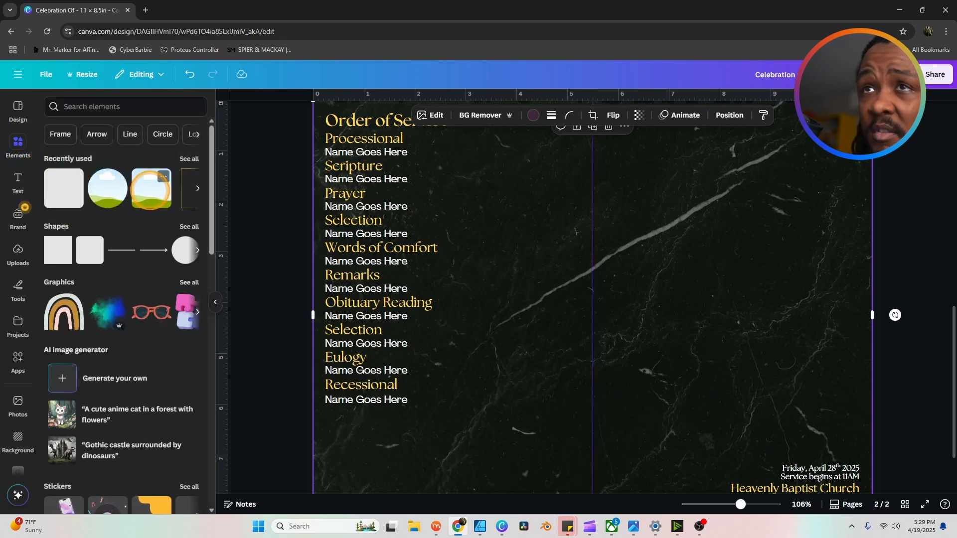
Step: Add a small square photo frame, duplicate it twice, and stagger the three frames beside the list
scroll(151, 189, "down", 1)
scroll(148, 185, "up", 1)
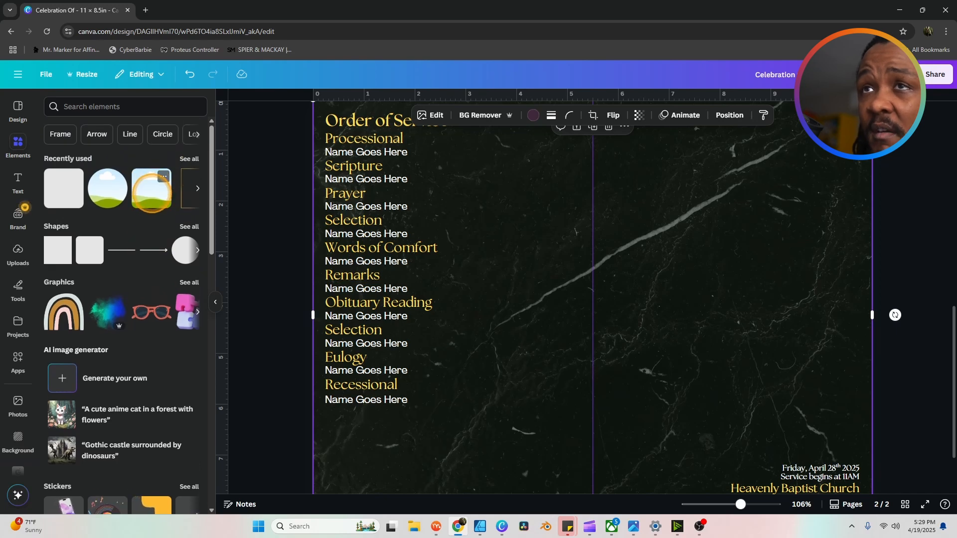
scroll(125, 199, "down", 12)
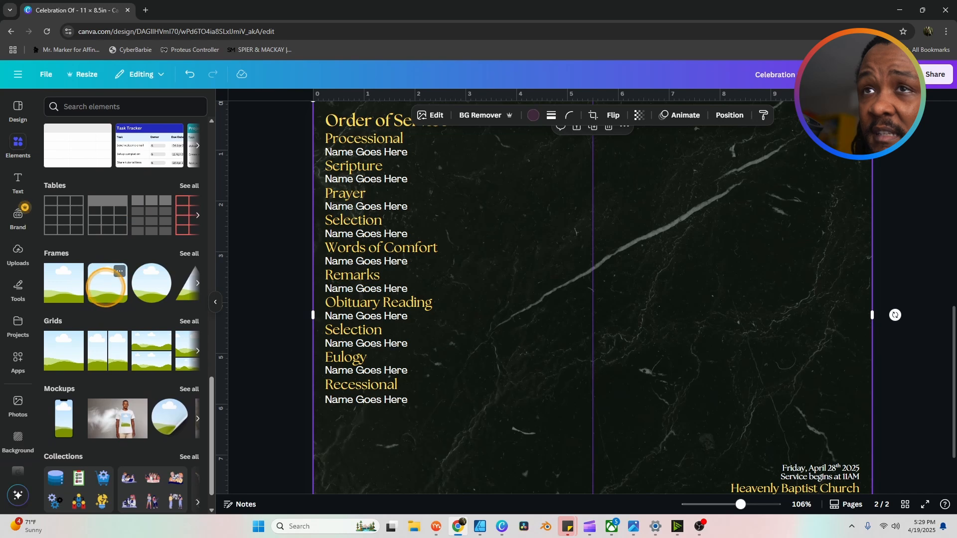
left_click(106, 287)
left_click_drag(640, 276, 606, 210)
left_click_drag(669, 359, 554, 238)
left_click_drag(523, 207, 521, 269)
left_click(509, 257)
left_click(515, 265)
left_click_drag(539, 353, 543, 404)
left_click(526, 303)
left_click_drag(525, 304, 502, 312)
left_click_drag(540, 406, 544, 365)
left_click(580, 356)
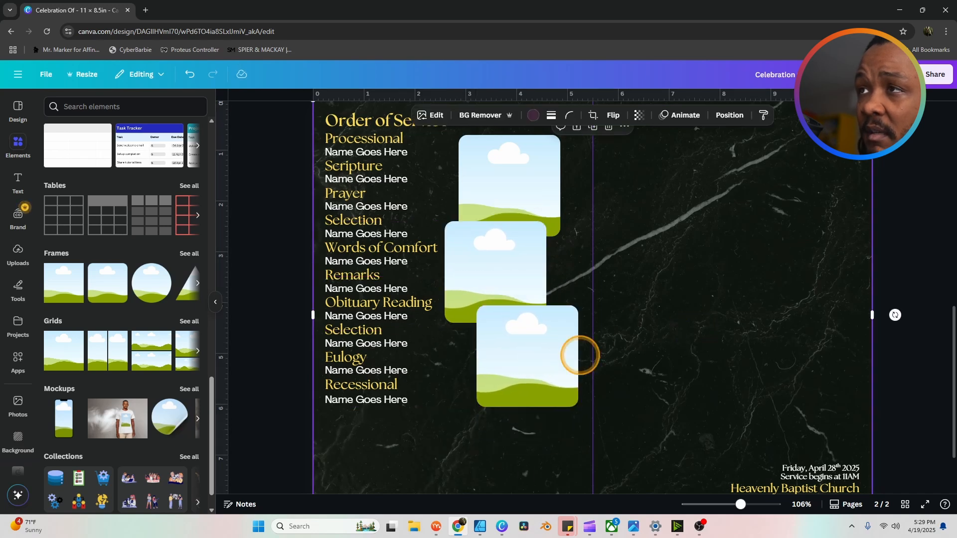
Step: Paste the 'A Gentle Passing' poem onto page 2
scroll(464, 448, "down", 1)
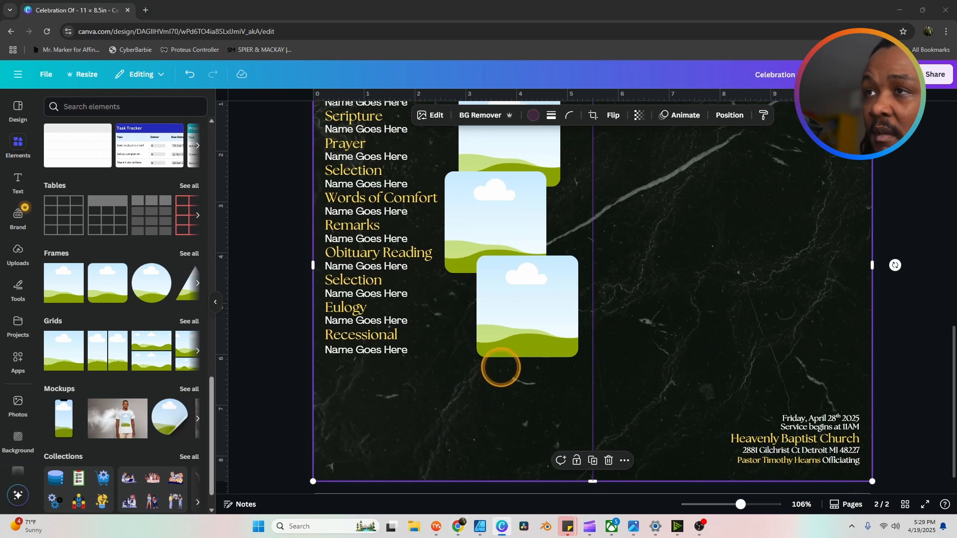
left_click(488, 377)
key("ctrl+v")
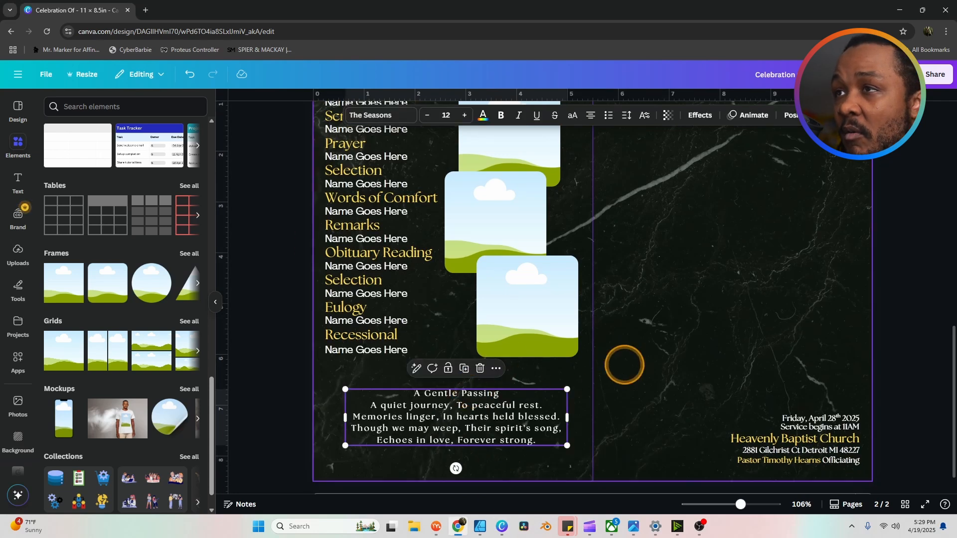
left_click(645, 363)
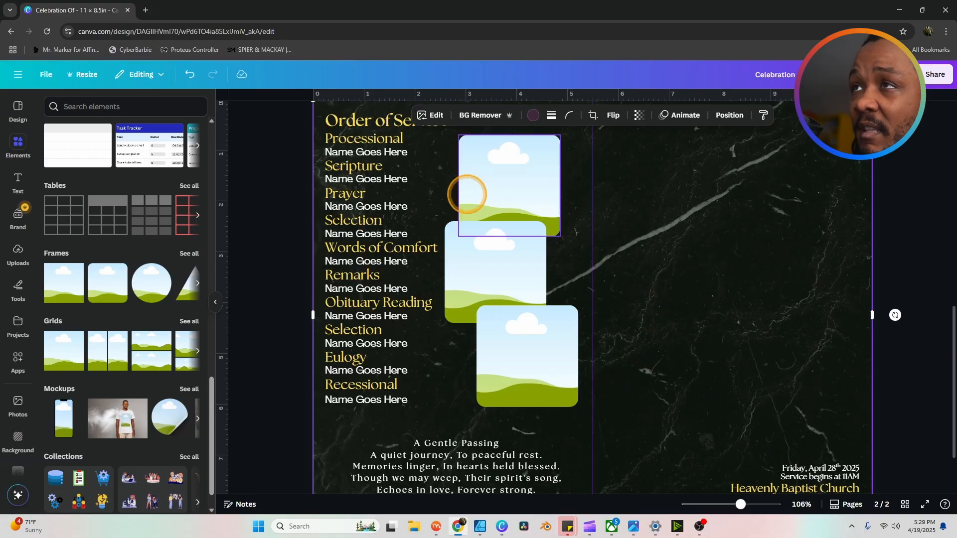
Step: Place family photos, including one with two children, into the three frames
left_click(540, 326)
left_click(678, 184)
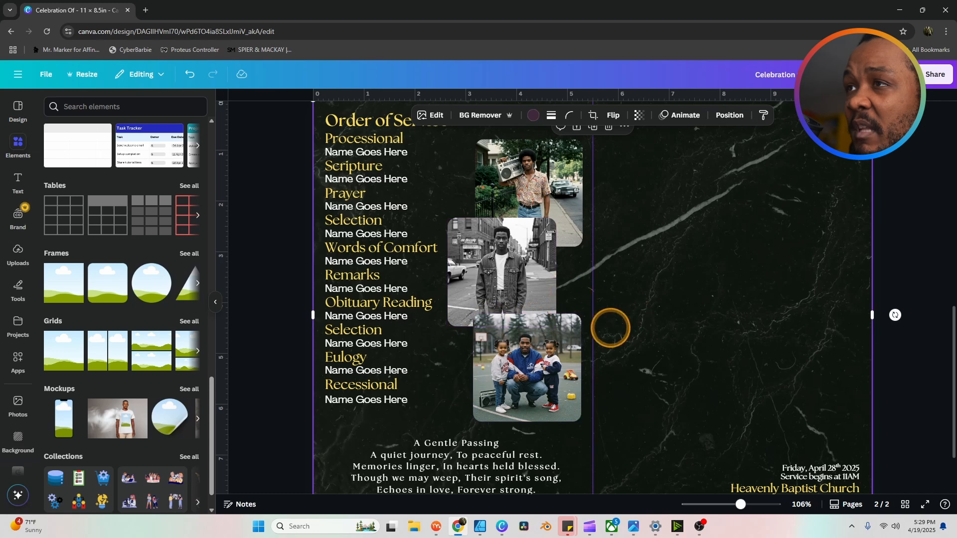
scroll(621, 334, "down", 3)
scroll(647, 327, "up", 3)
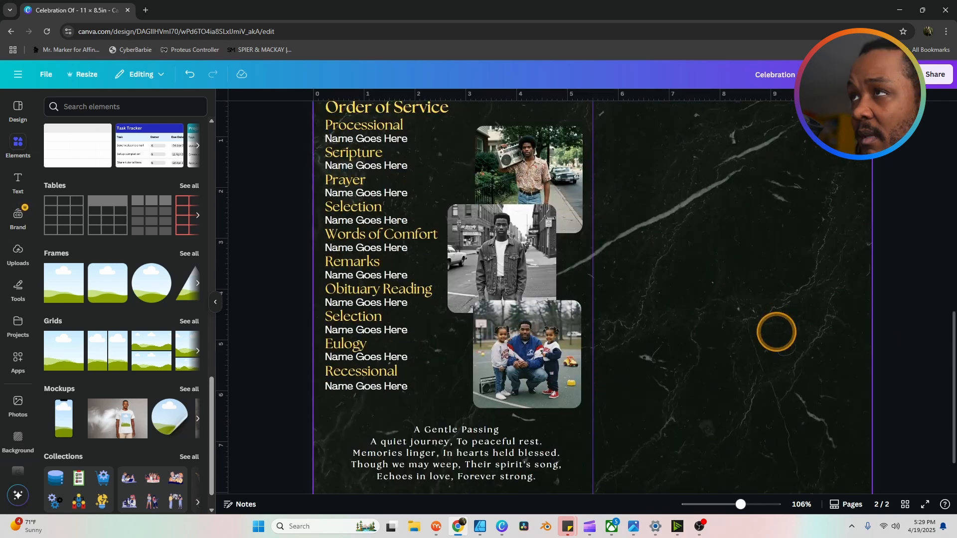
scroll(749, 308, "down", 3)
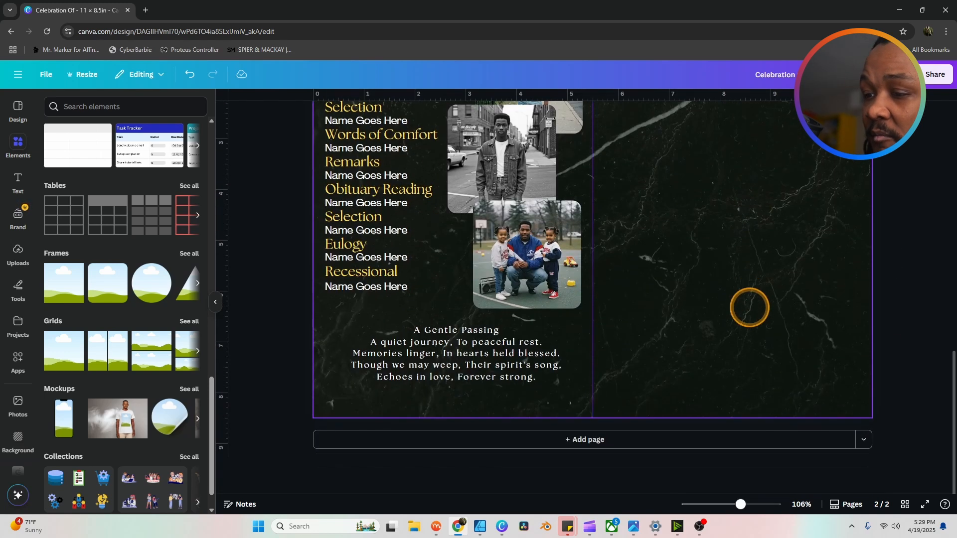
scroll(749, 307, "up", 3)
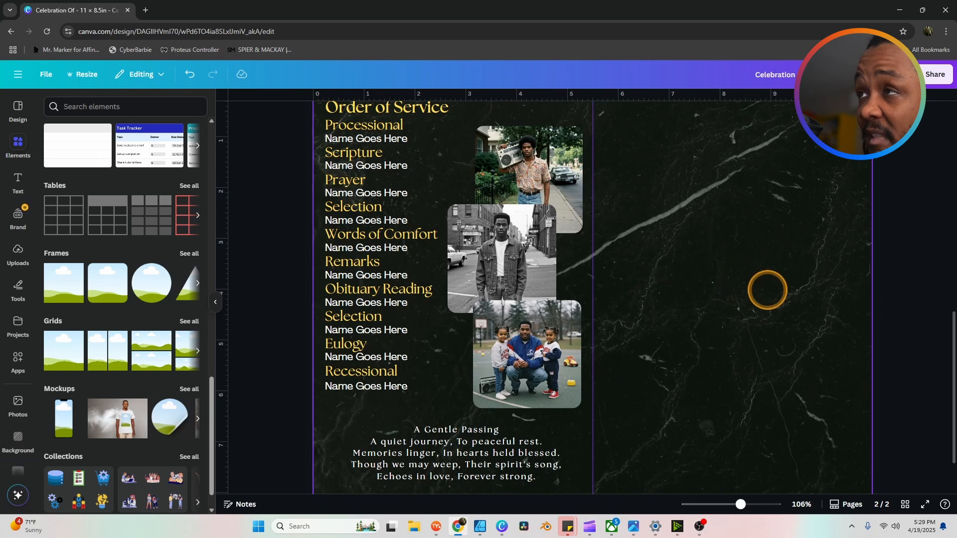
scroll(767, 290, "up", 1)
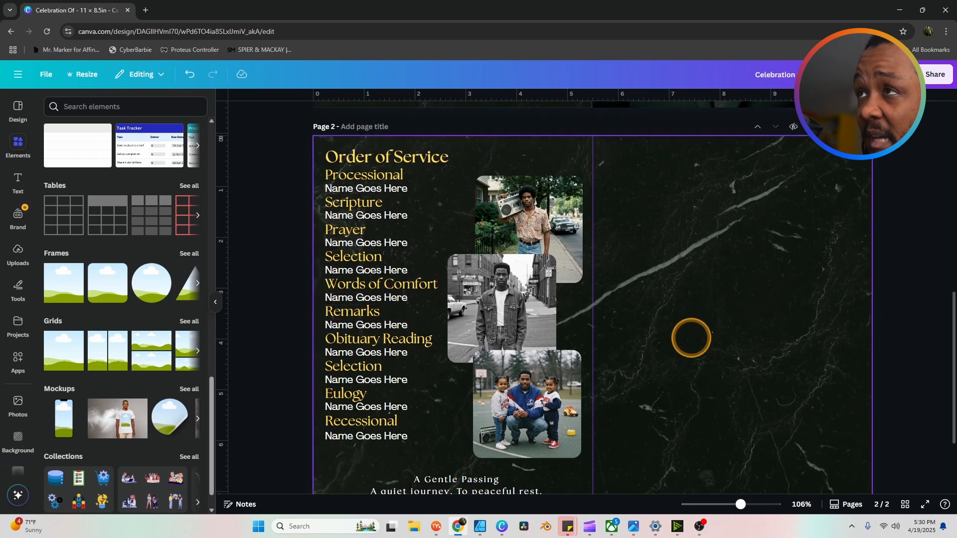
scroll(690, 335, "down", 1)
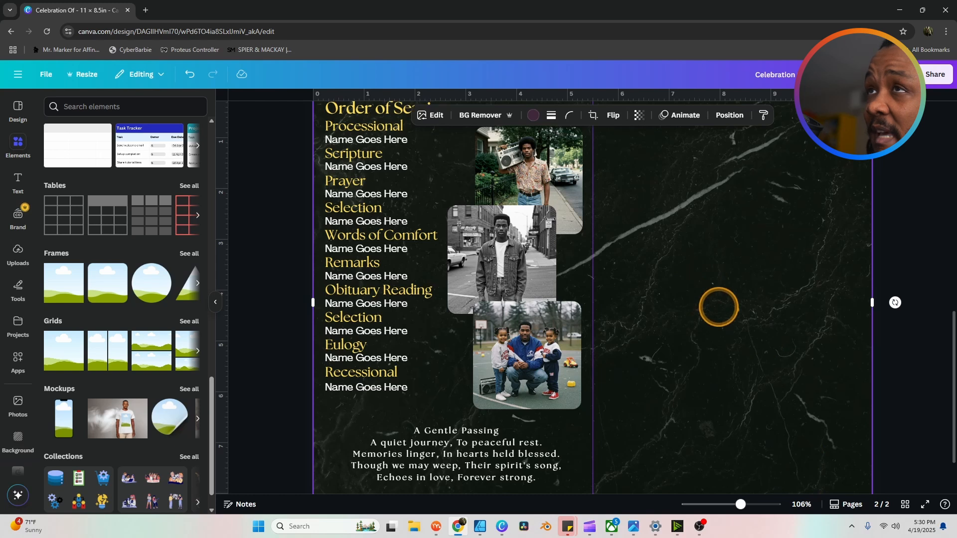
scroll(717, 305, "up", 2)
Step: Duplicate the Order of Service heading, move the copy to the right half, and retitle it 'Tributes'
left_click(399, 207)
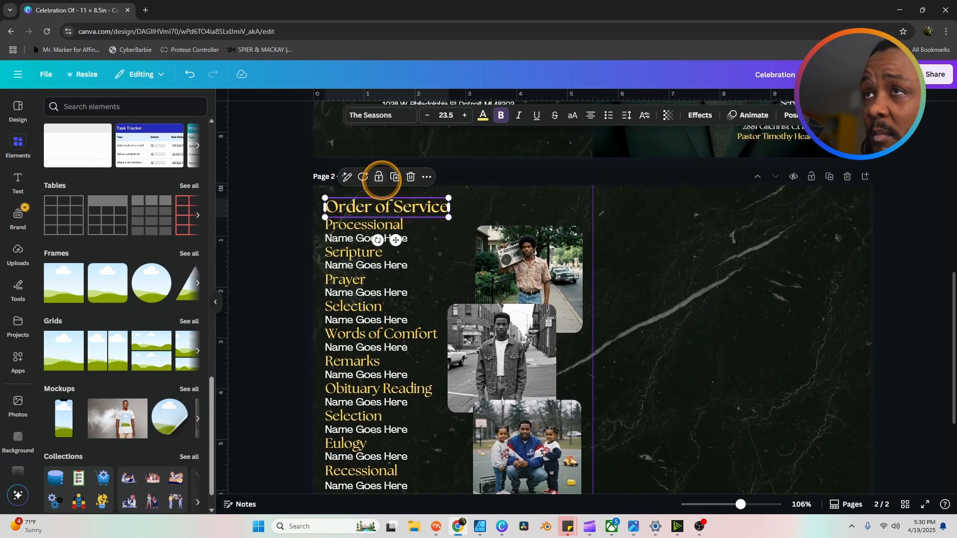
left_click(392, 177)
left_click_drag(409, 212, 748, 195)
double_click(749, 209)
type("Tributes")
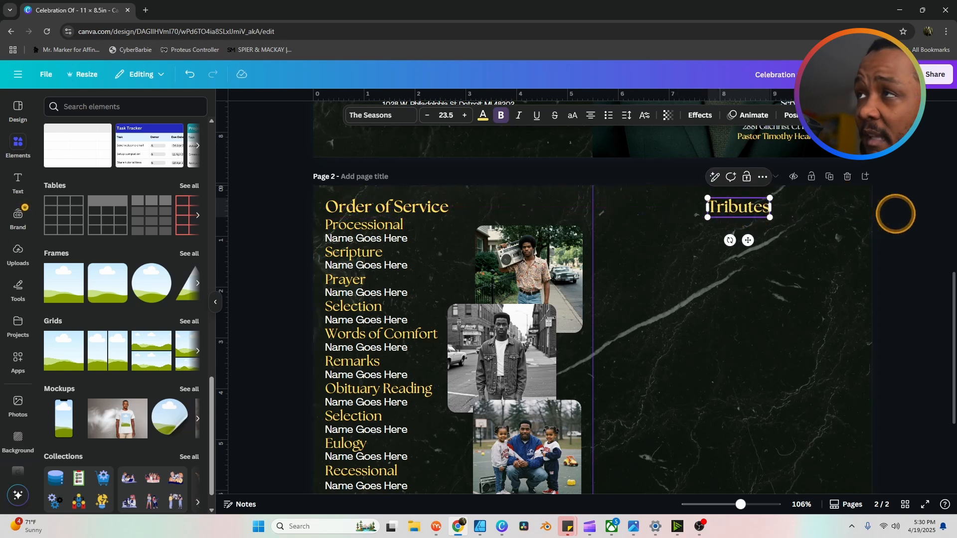
left_click(731, 225)
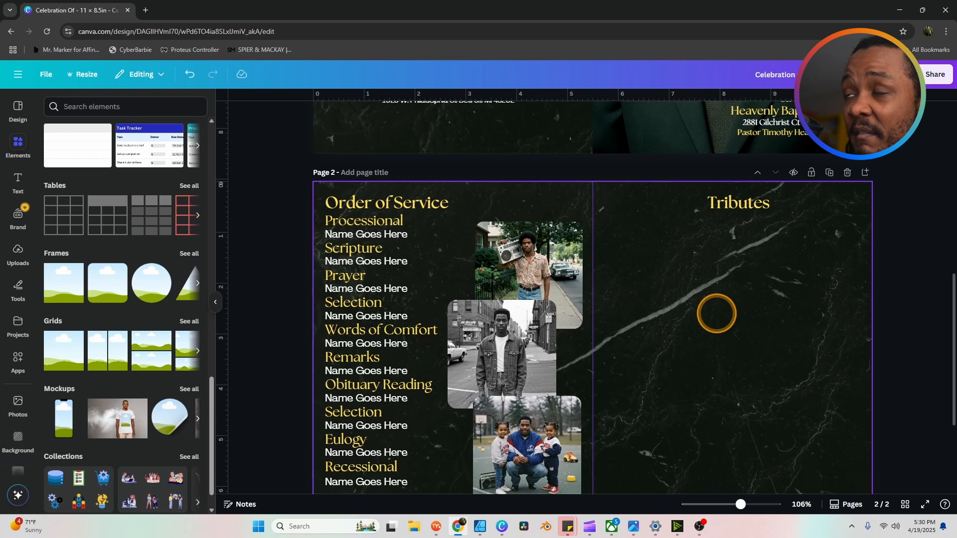
scroll(716, 313, "down", 2)
scroll(716, 313, "up", 1)
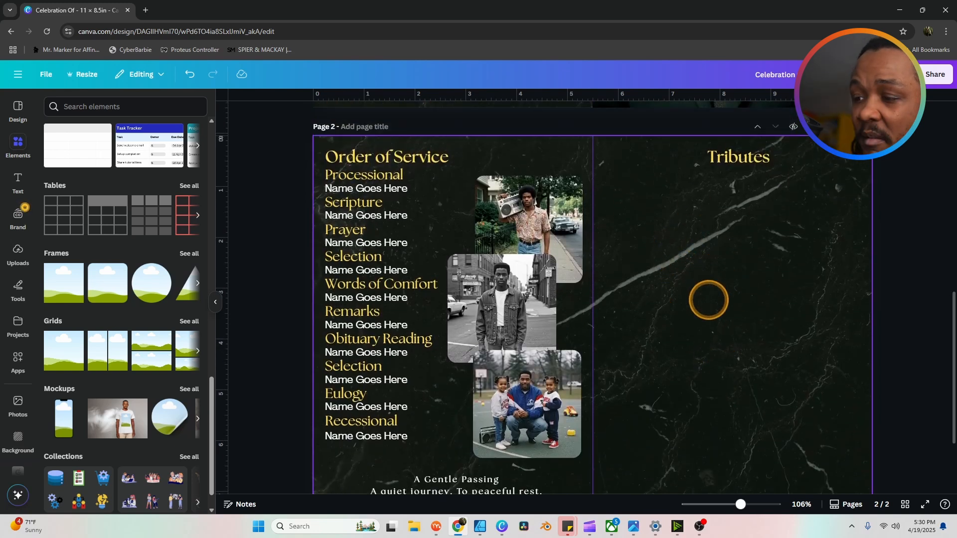
scroll(709, 300, "down", 2)
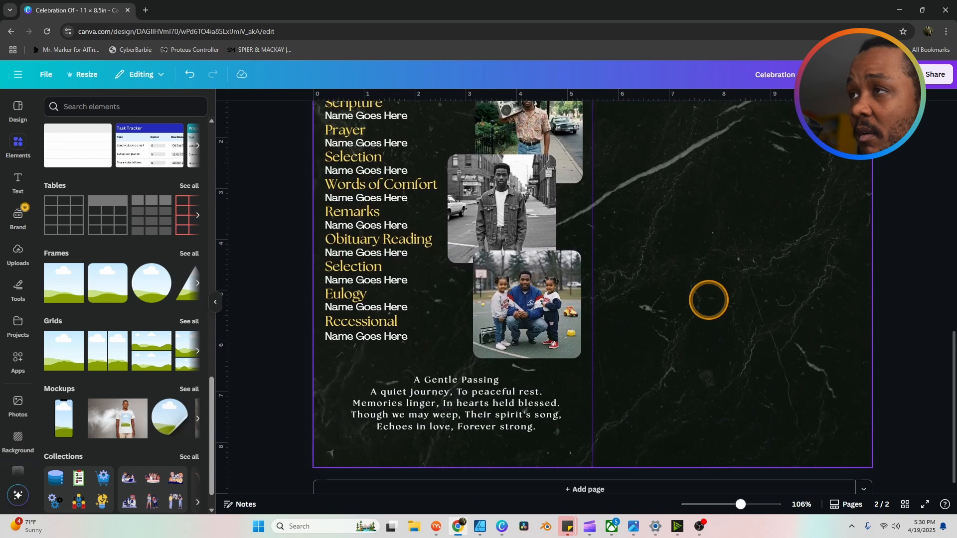
scroll(780, 285, "up", 2)
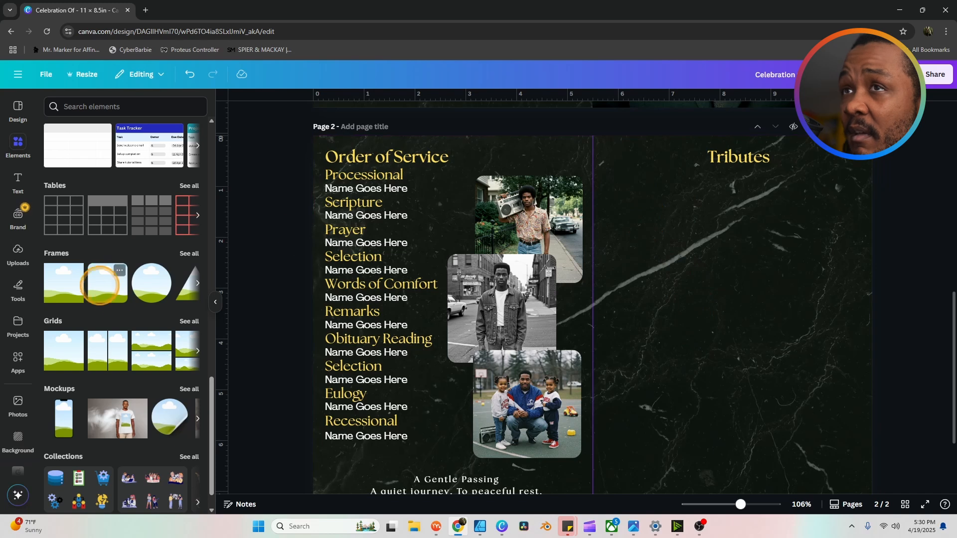
Step: Add a circle image frame and resize it into a small oval beneath the Tributes heading
left_click(151, 284)
left_click_drag(587, 273, 703, 189)
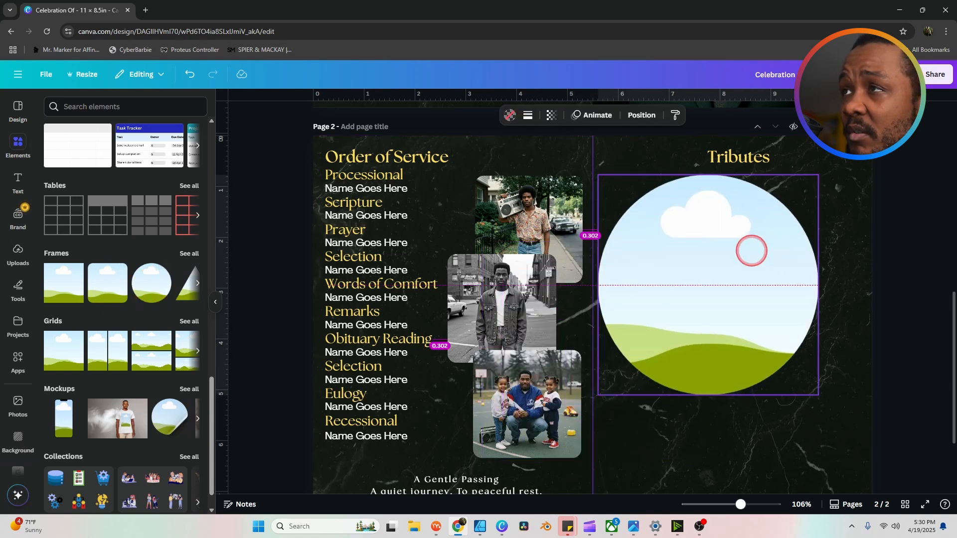
left_click_drag(818, 378, 691, 250)
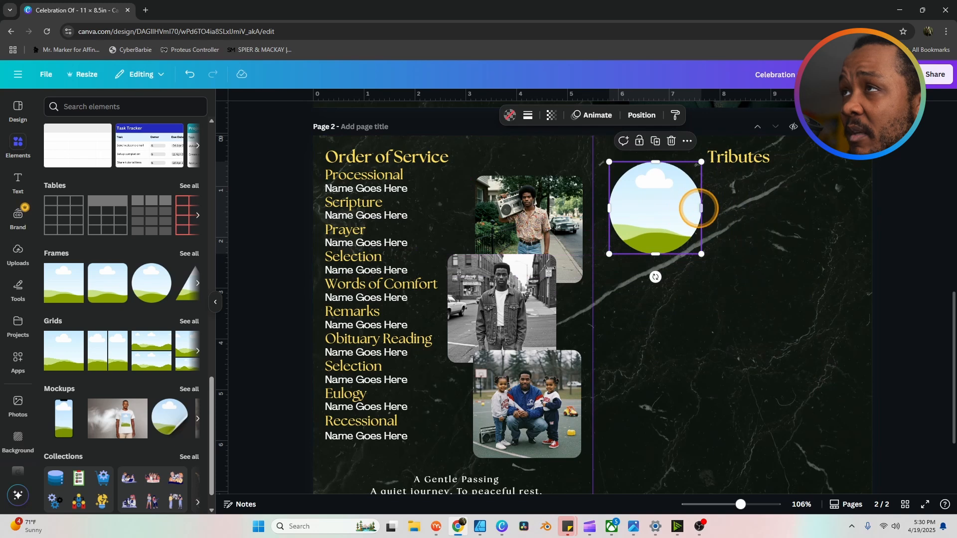
left_click_drag(700, 208, 673, 208)
left_click_drag(674, 255, 654, 225)
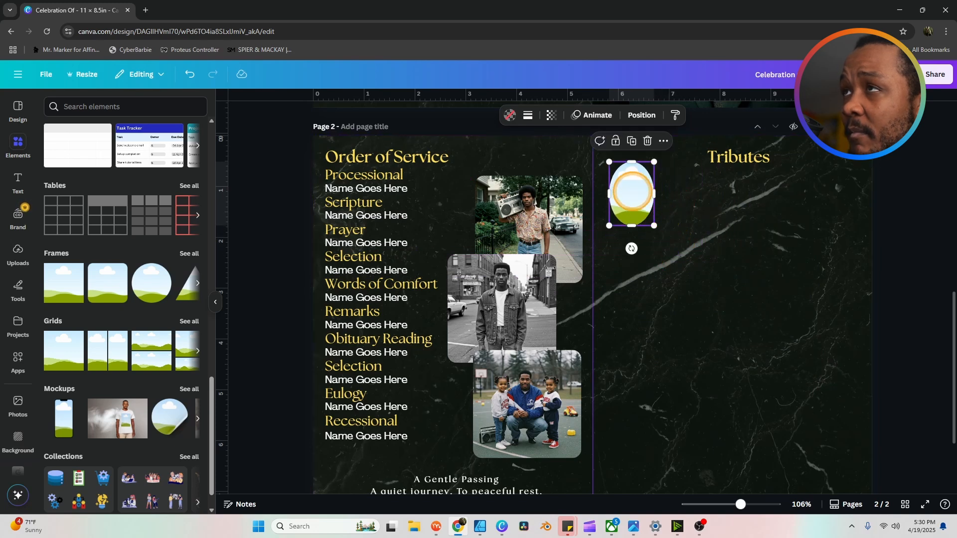
left_click_drag(630, 187, 640, 204)
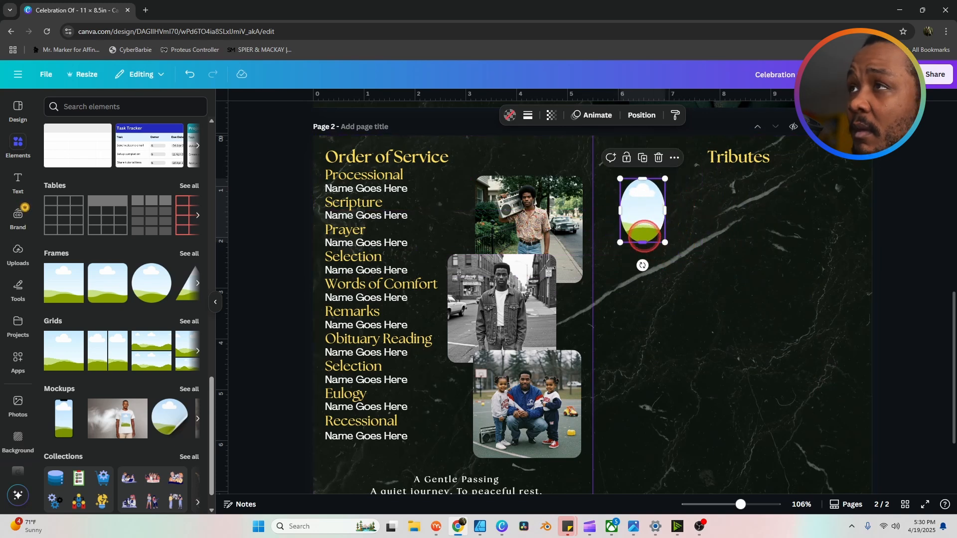
left_click_drag(643, 239, 647, 211)
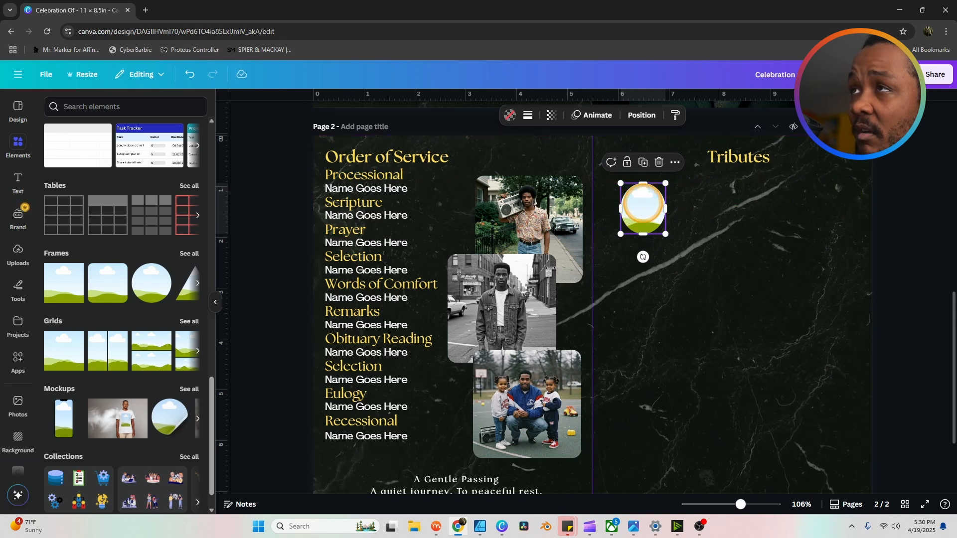
left_click_drag(643, 205, 757, 214)
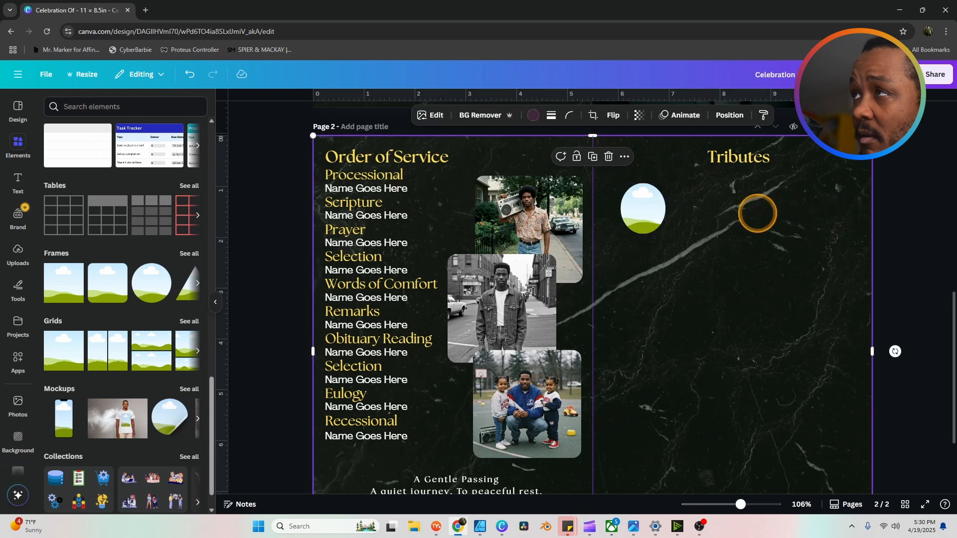
Step: Paste the gold 'What Would You Say To Jerome?' question heading below the last tribute
left_click(909, 208)
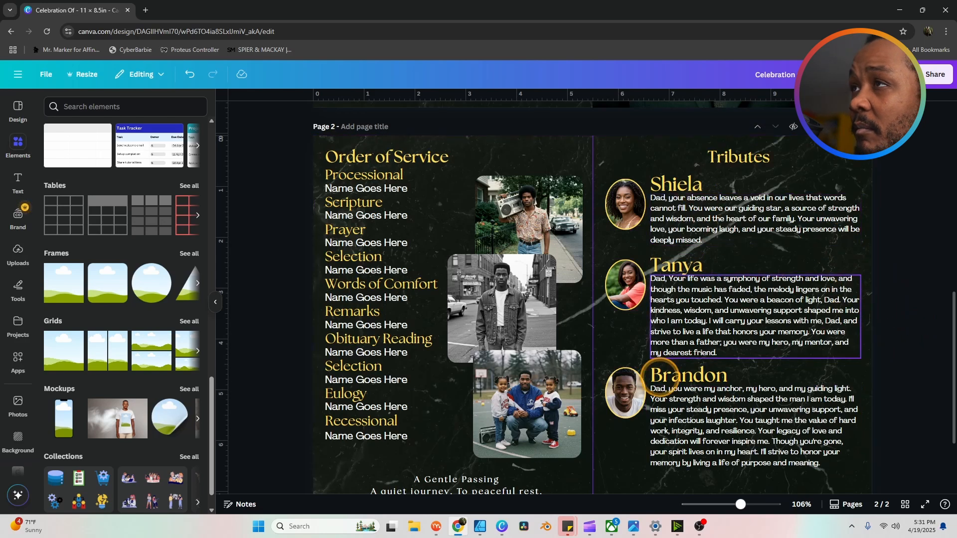
scroll(736, 379, "down", 5)
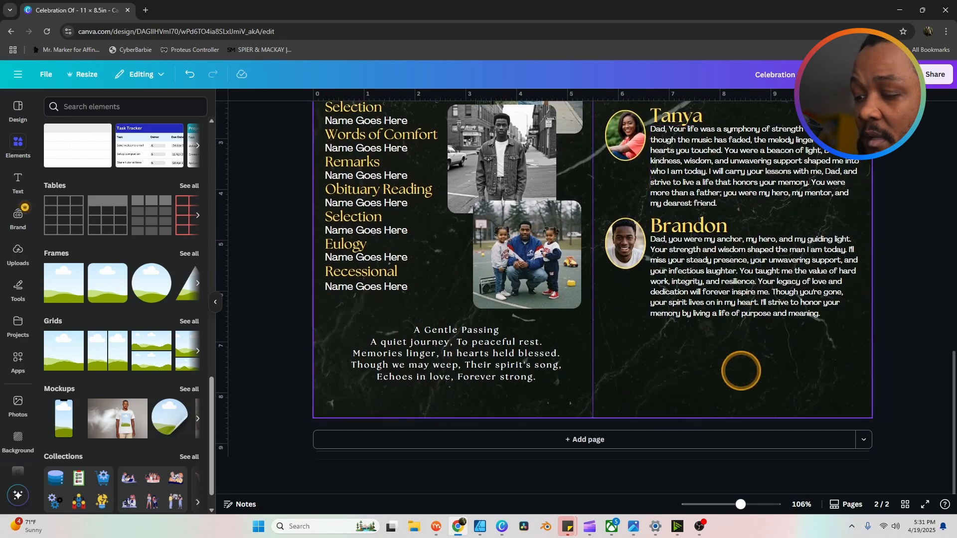
scroll(907, 313, "up", 8)
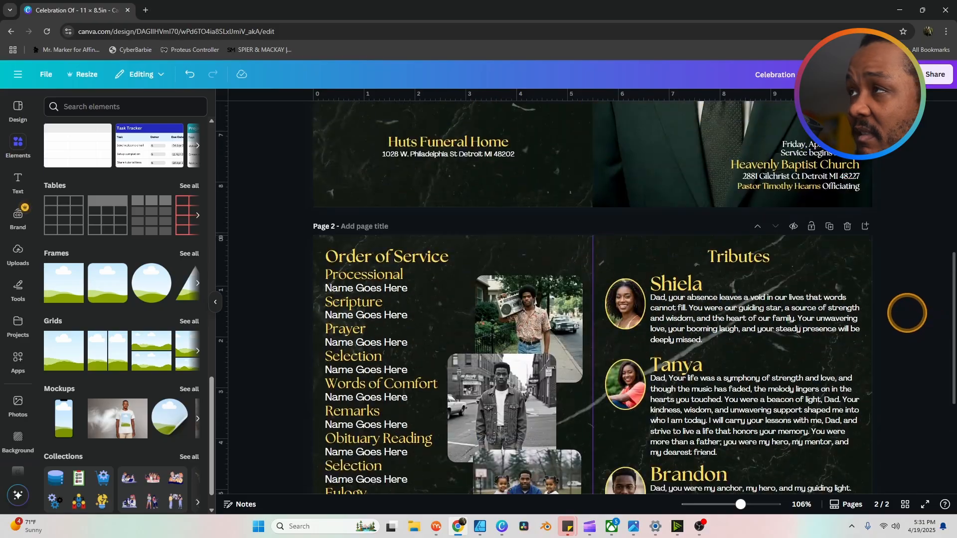
scroll(907, 313, "down", 5)
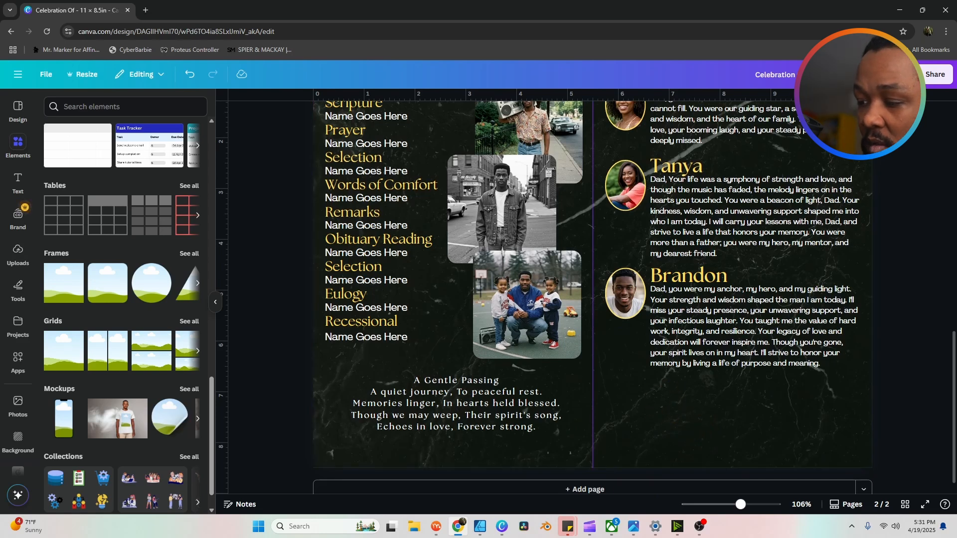
left_click(757, 367)
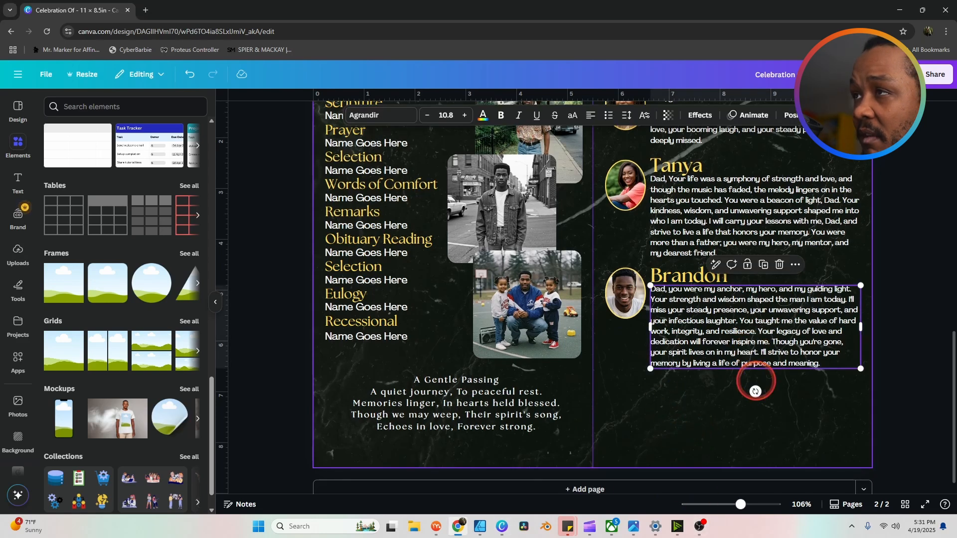
left_click(756, 382)
type("What Would You Say To Jerome?")
left_click(900, 386)
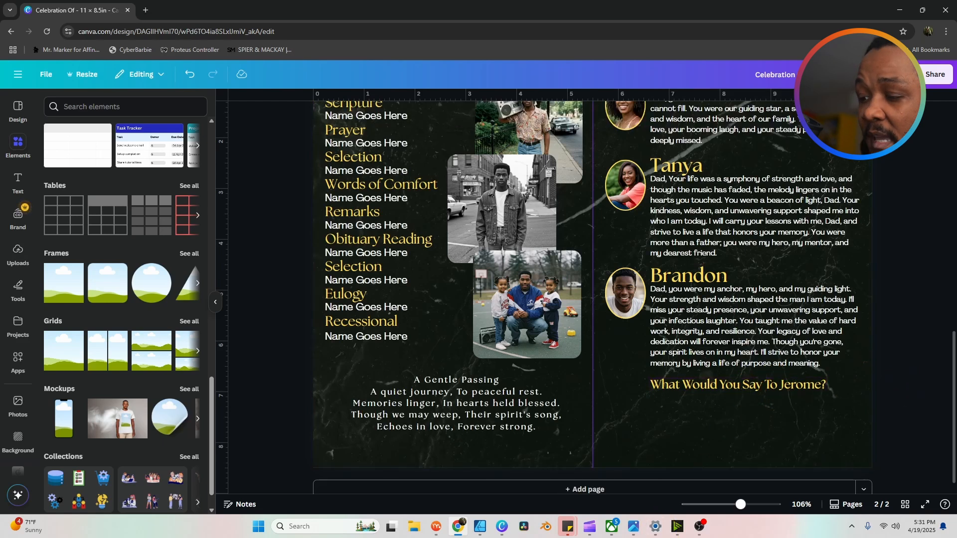
key("alt+Tab")
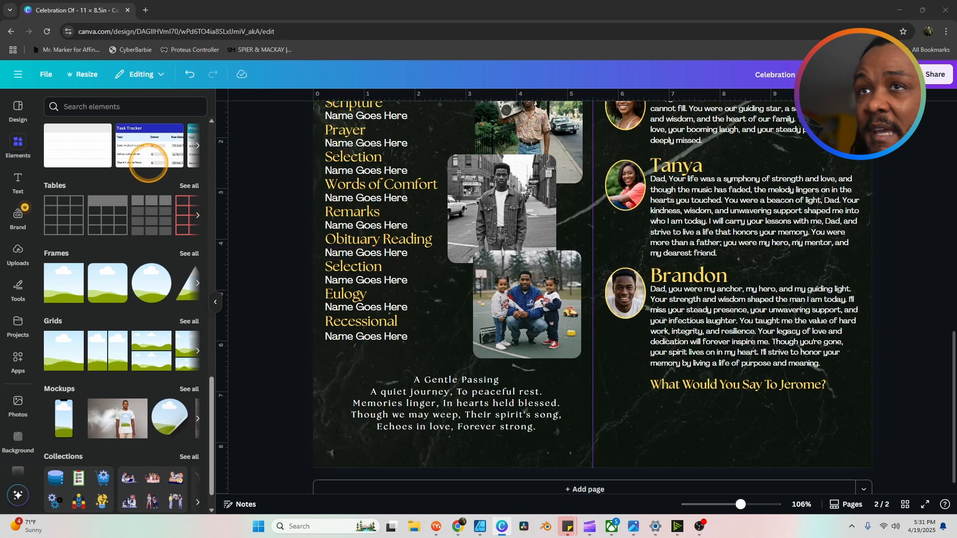
scroll(136, 191, "down", 10)
Step: Add a grey rounded square, stretch it into a wide bar under the question, and reduce its corner rounding
scroll(136, 190, "up", 10)
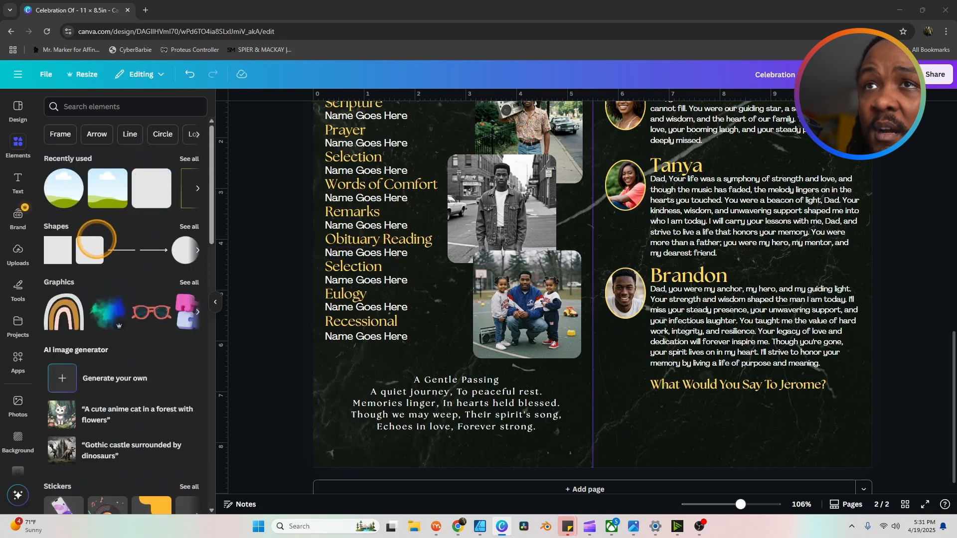
left_click_drag(81, 248, 584, 258)
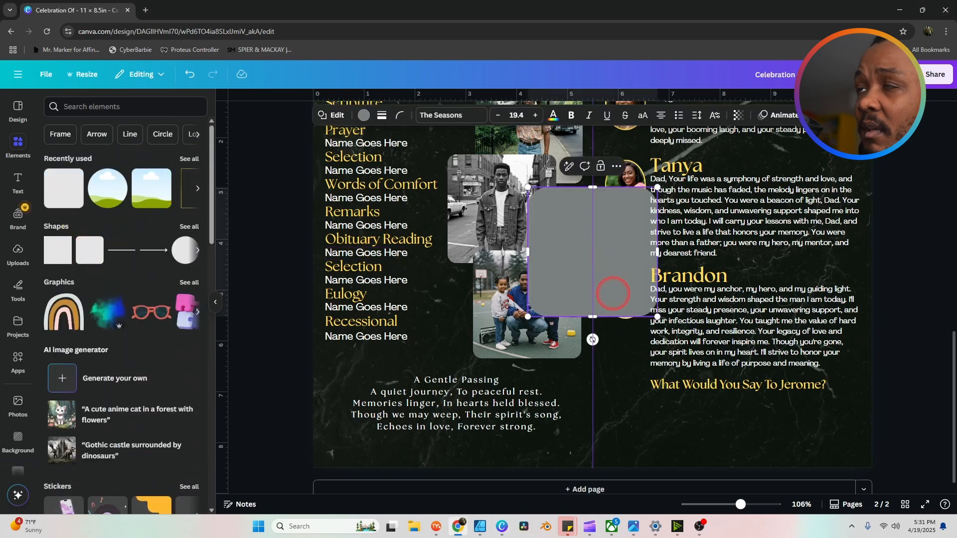
left_click_drag(613, 294, 687, 439)
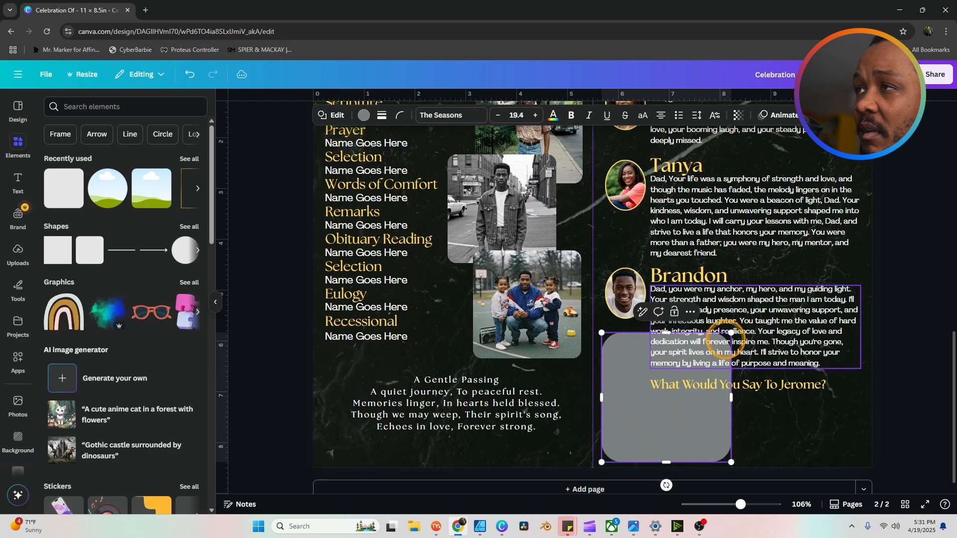
left_click_drag(731, 332, 861, 395)
left_click_drag(731, 460, 723, 448)
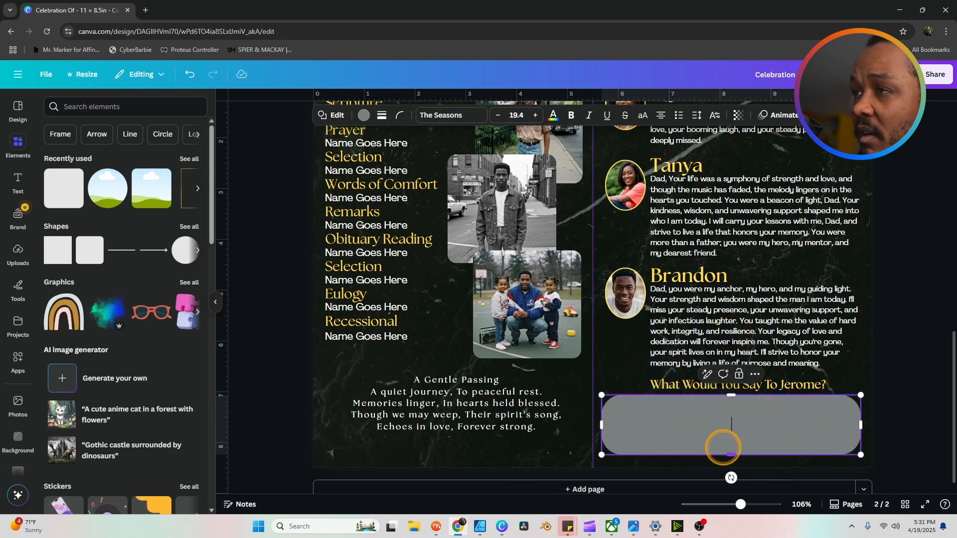
left_click(399, 115)
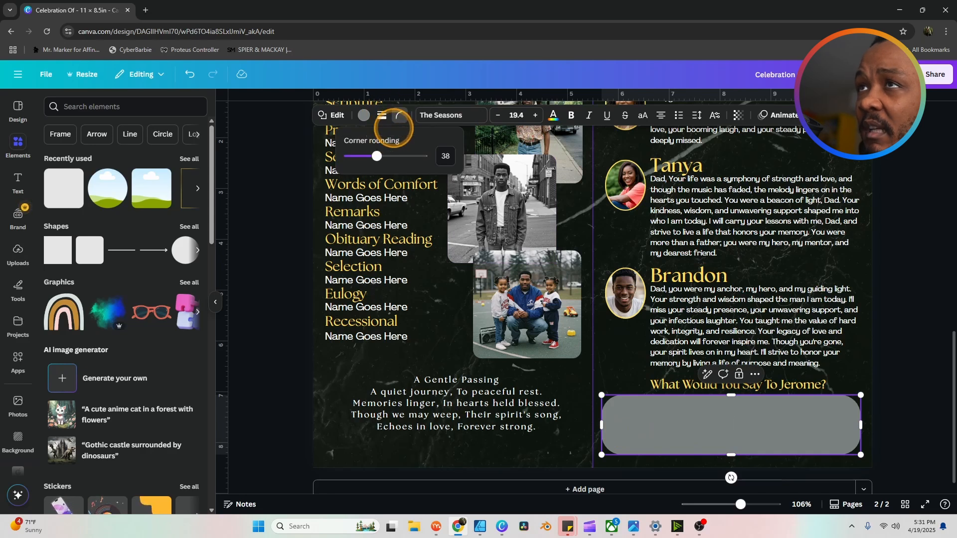
left_click_drag(376, 156, 360, 155)
left_click(938, 339)
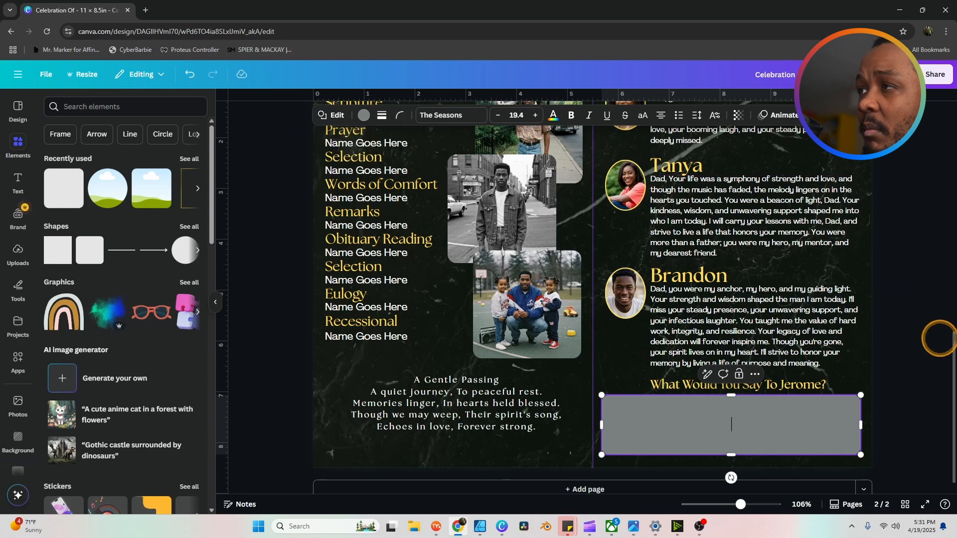
left_click(911, 343)
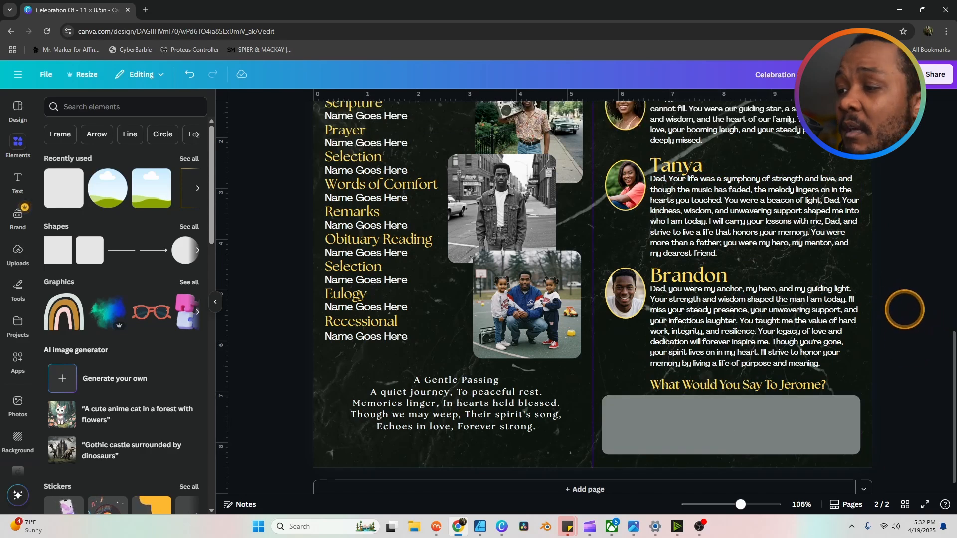
Step: Recolour the answer box pale yellow (#FFFEAE)
left_click(746, 424)
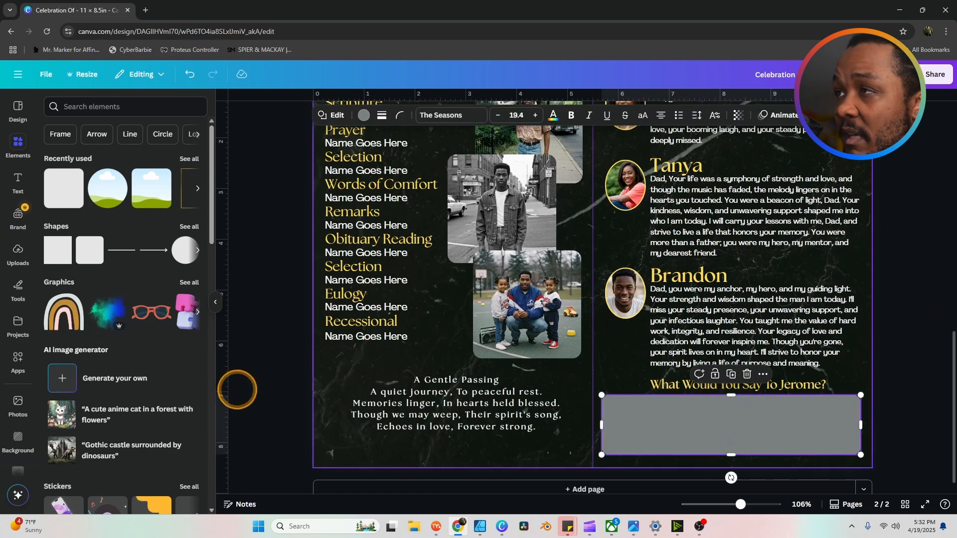
left_click(364, 114)
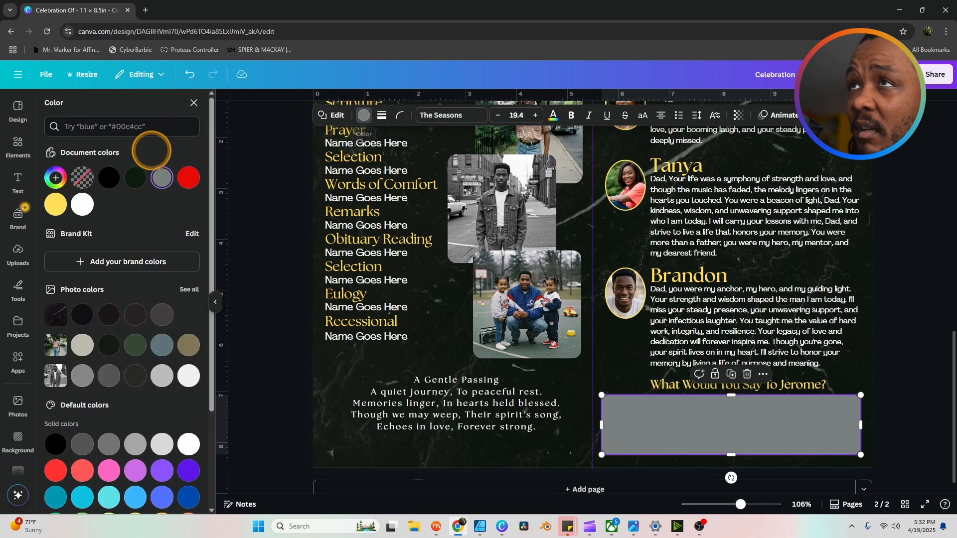
left_click(55, 204)
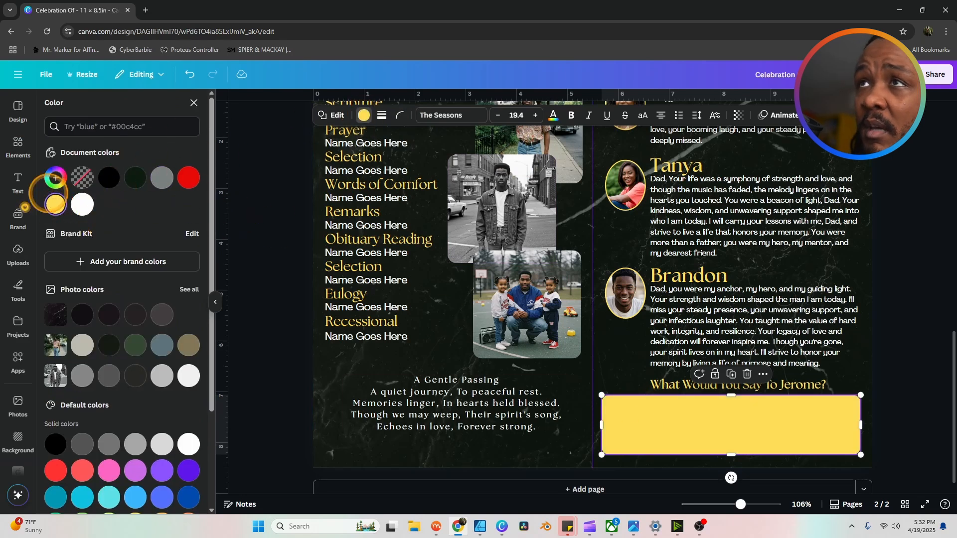
left_click(55, 178)
left_click(138, 229)
left_click_drag(138, 229, 124, 228)
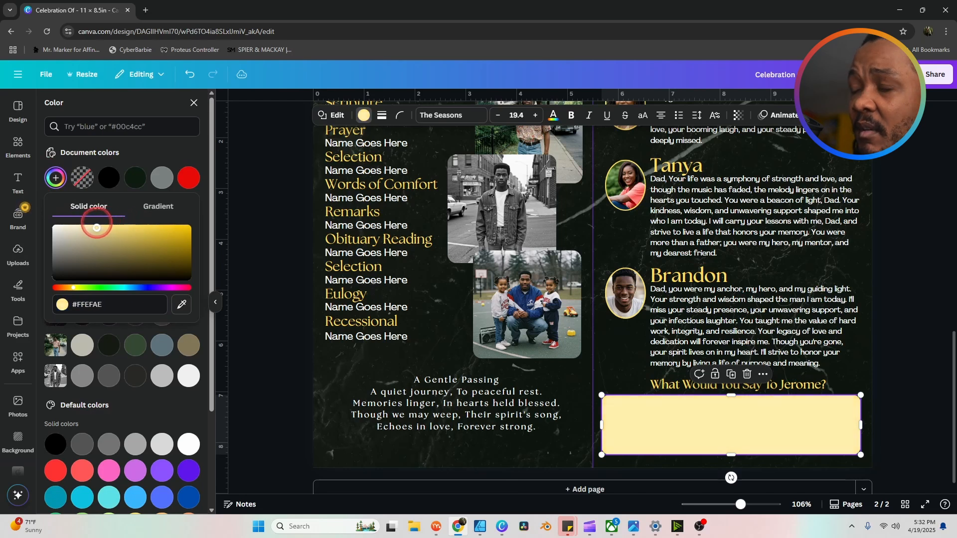
left_click(925, 315)
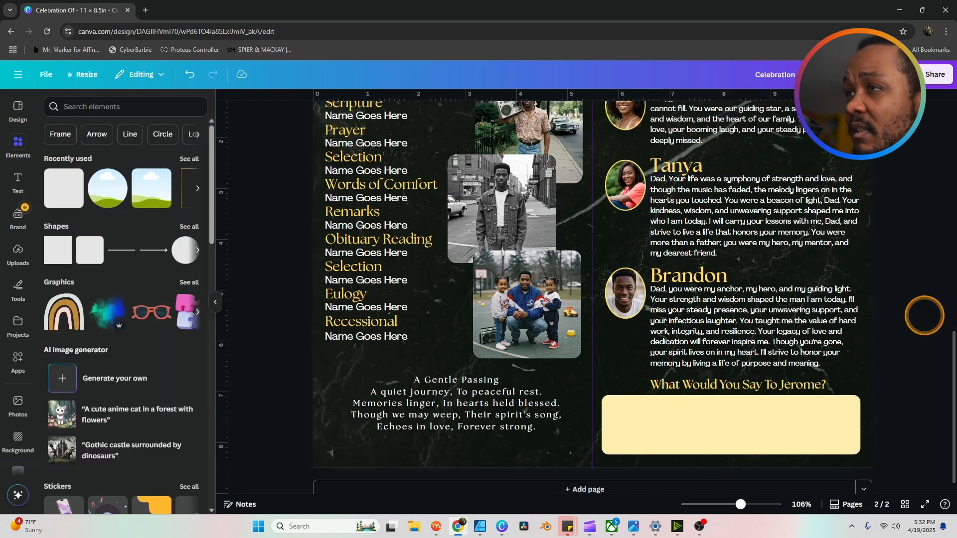
scroll(924, 316, "down", 1)
scroll(869, 295, "up", 1)
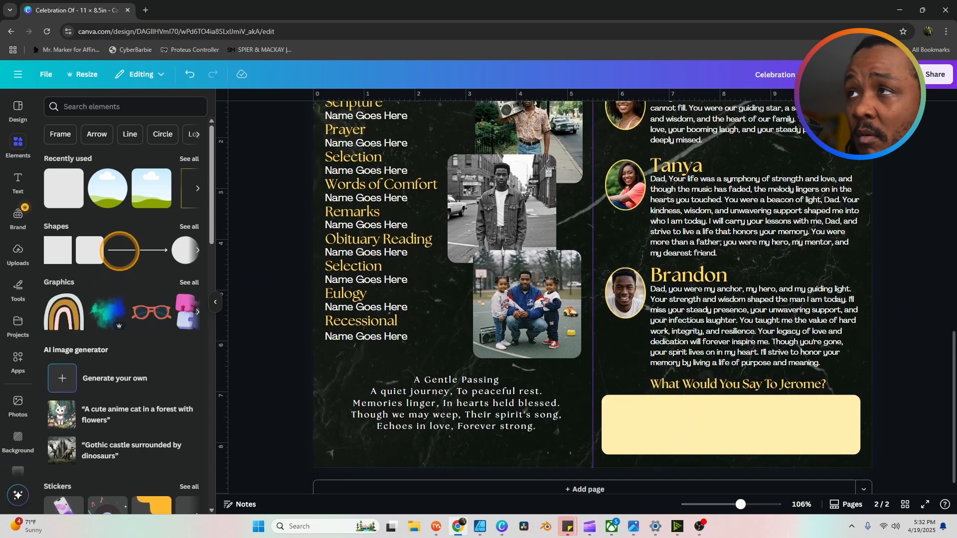
Step: Add a line stretched across the top of the yellow answer box and make it black
left_click(119, 251)
left_click_drag(603, 279, 713, 433)
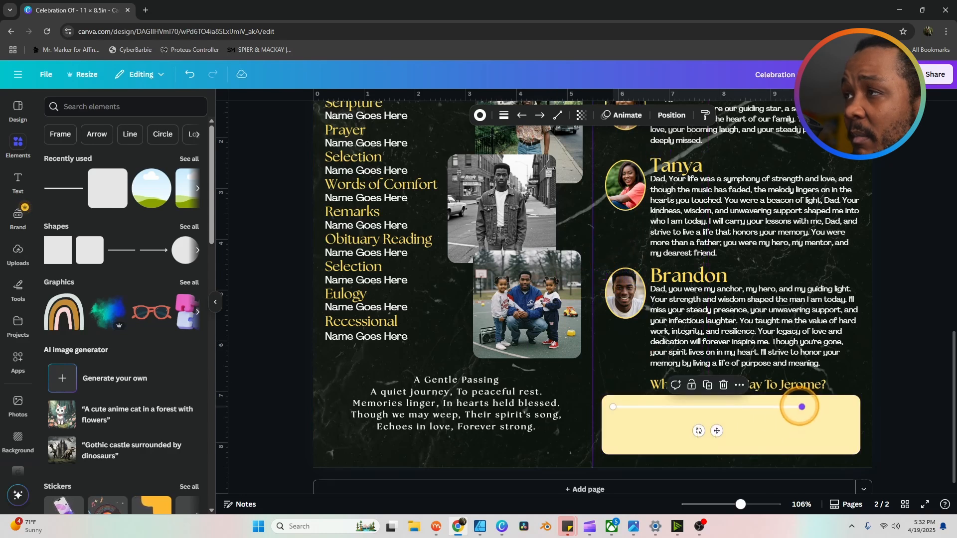
left_click_drag(802, 406, 846, 406)
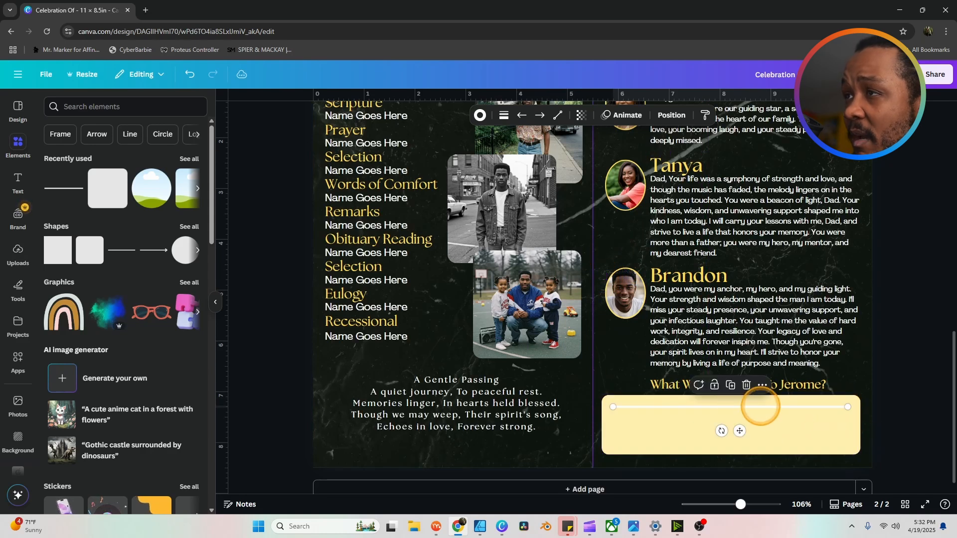
left_click(480, 115)
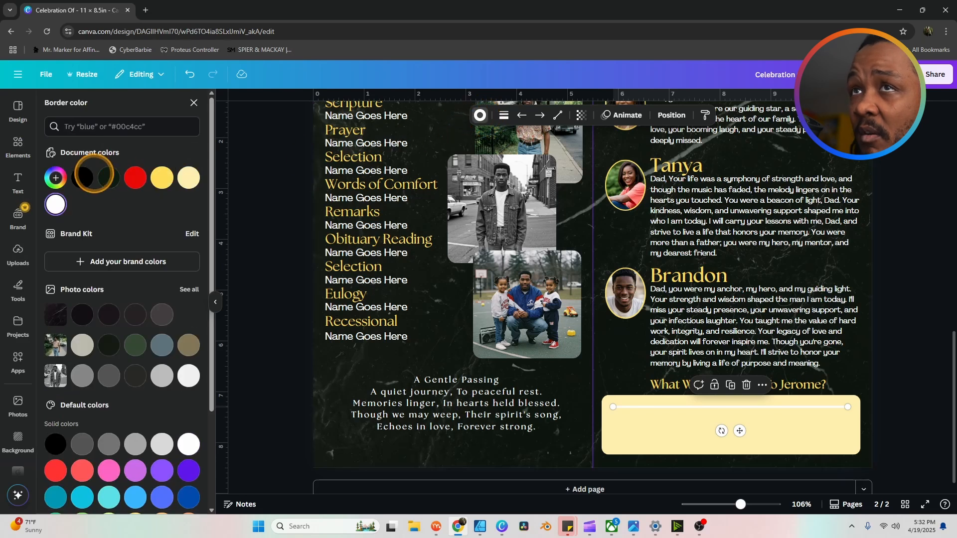
left_click(82, 178)
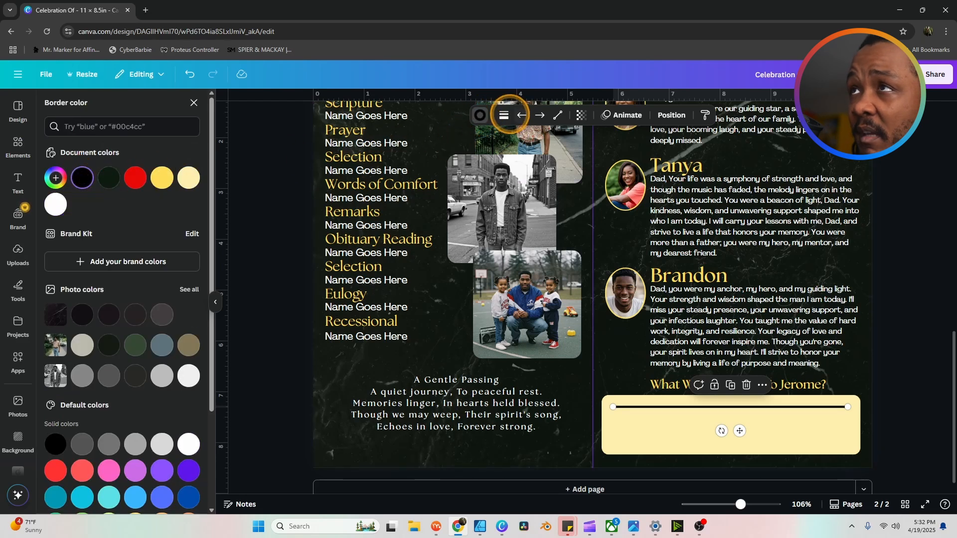
left_click(503, 115)
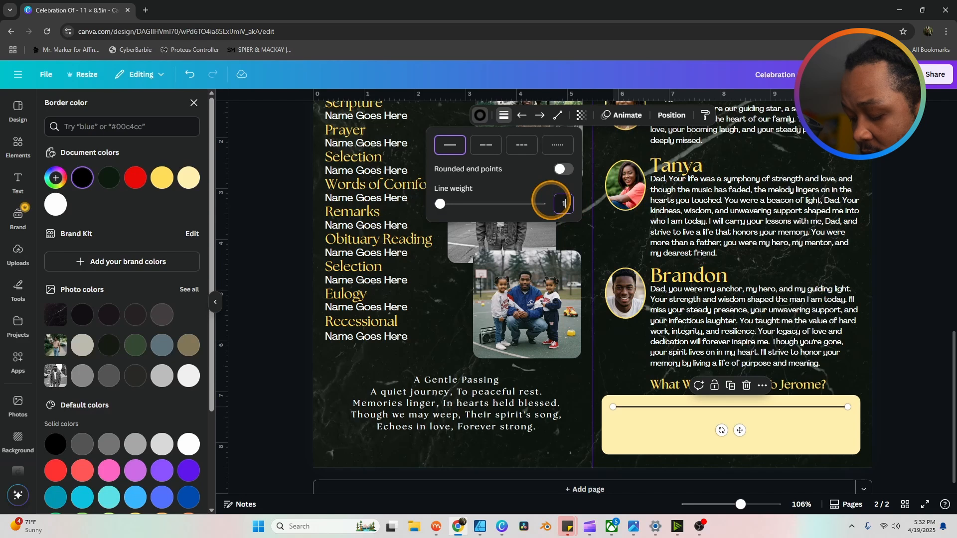
Step: Duplicate the black line twice, stacking evenly spaced copies below it in the answer box
scroll(909, 374, "up", 1)
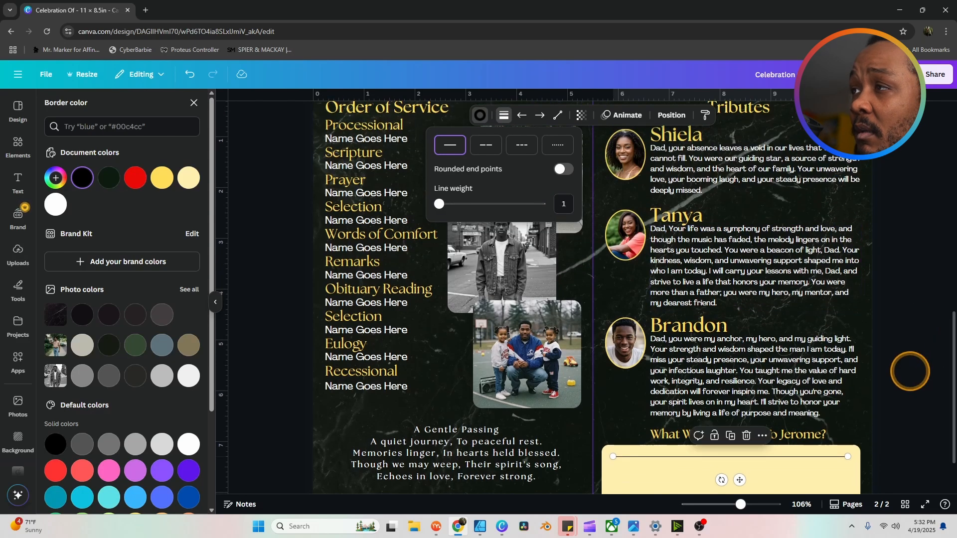
scroll(909, 373, "down", 2)
key("Escape")
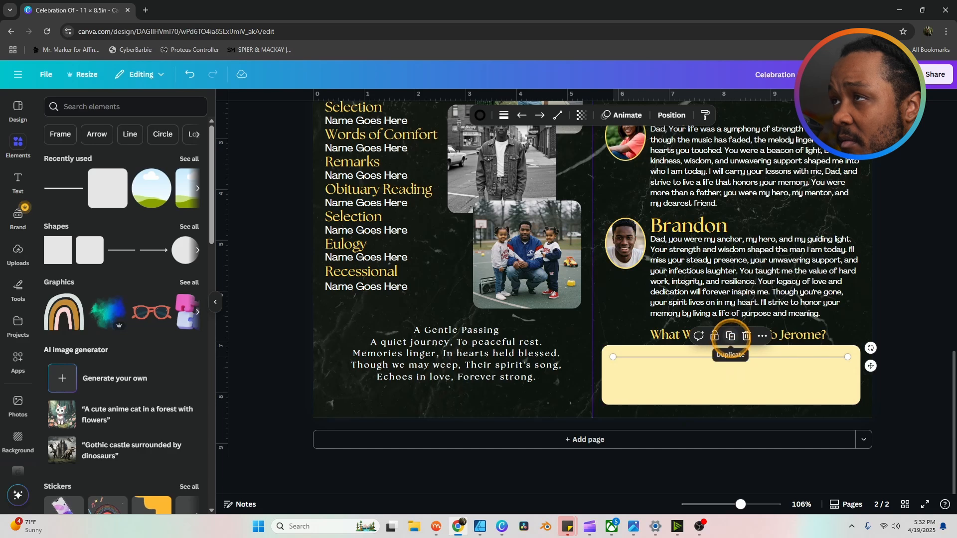
left_click(731, 335)
left_click_drag(737, 389, 743, 388)
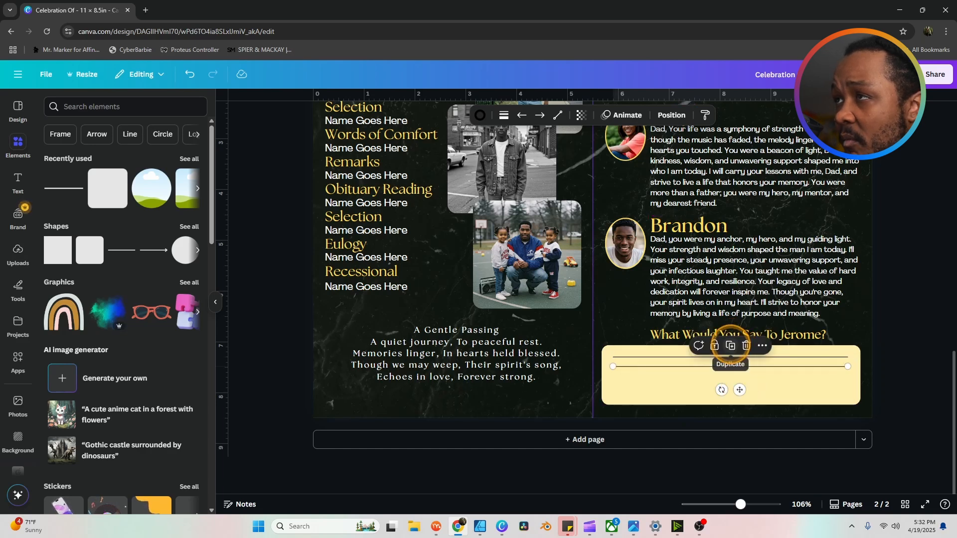
left_click(730, 345)
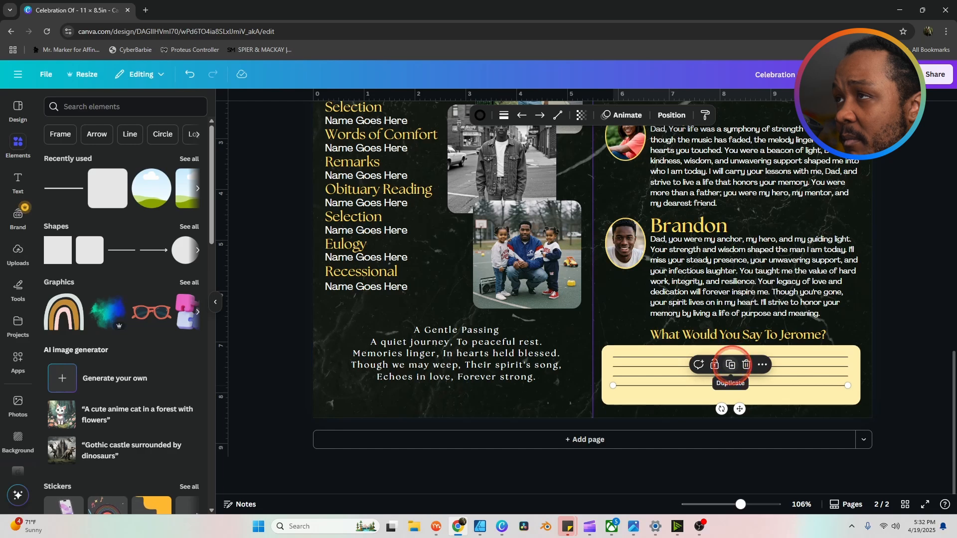
left_click(914, 350)
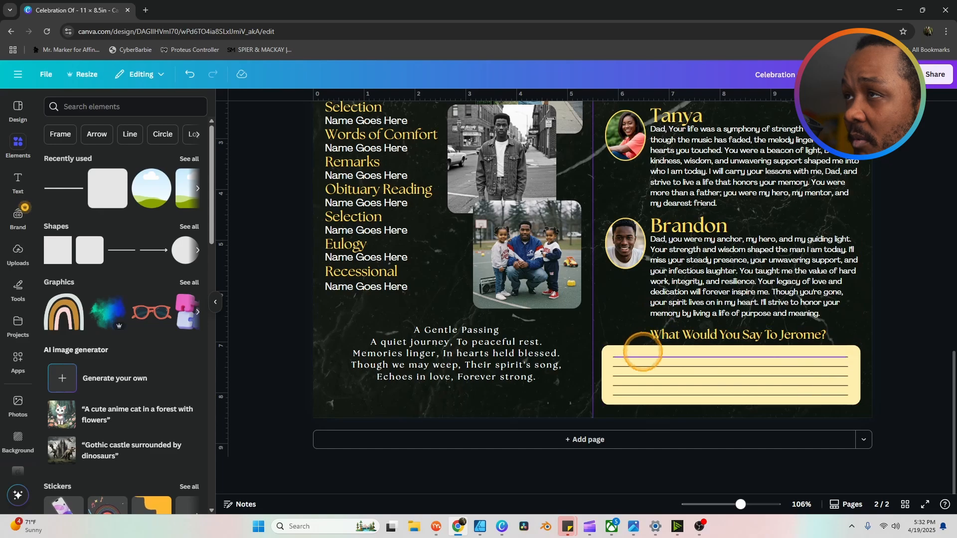
scroll(874, 316, "up", 2)
scroll(875, 319, "down", 2)
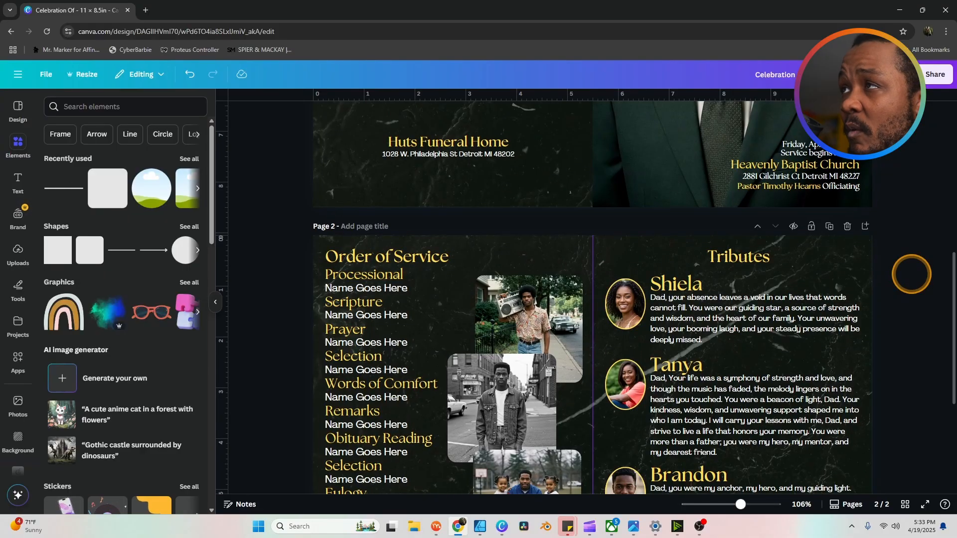
scroll(920, 283, "down", 2)
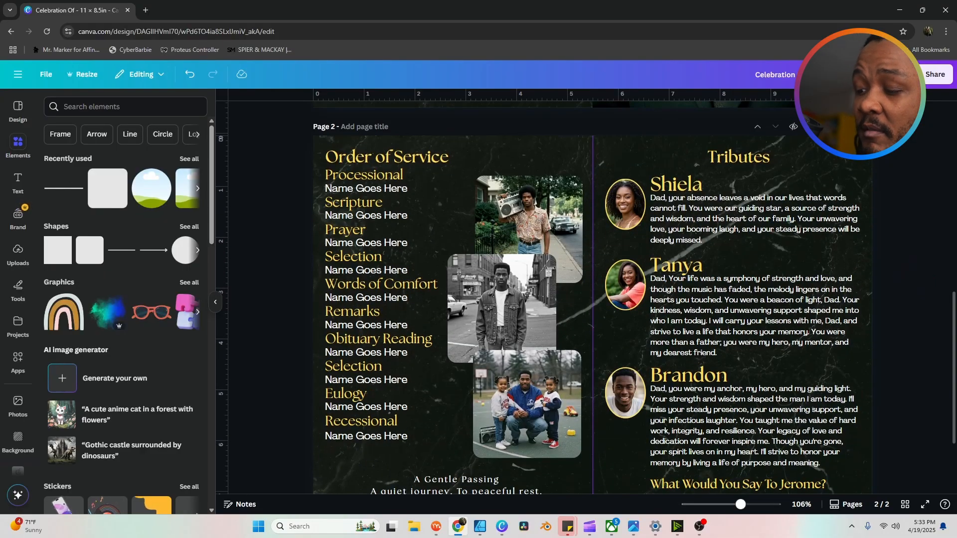
scroll(919, 222, "down", 1)
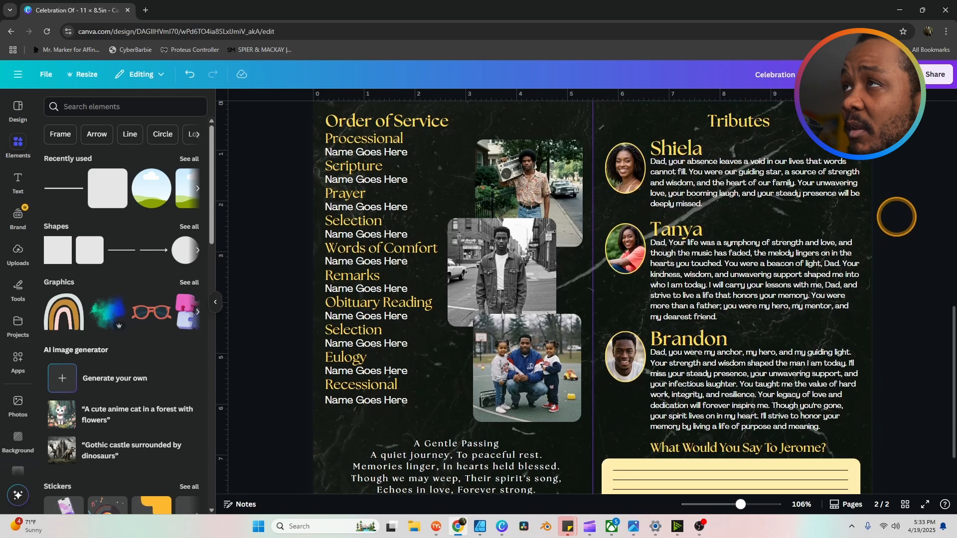
scroll(920, 220, "up", 1)
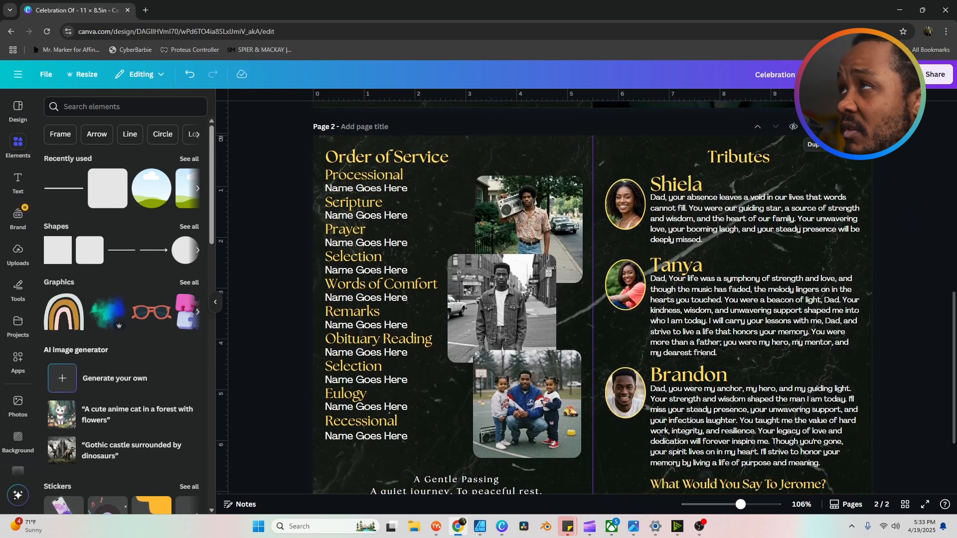
Step: Duplicate page 2, then delete the copy's Order of Service, photos and A Gentle Passing poem
left_click(829, 126)
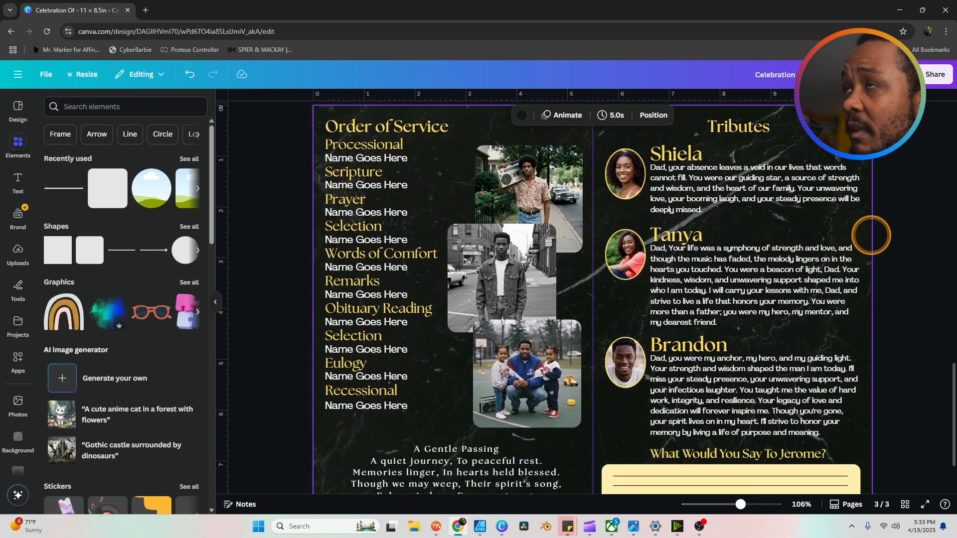
left_click_drag(265, 142, 573, 458)
key("Delete")
scroll(450, 395, "down", 1)
left_click(451, 442)
key("Delete")
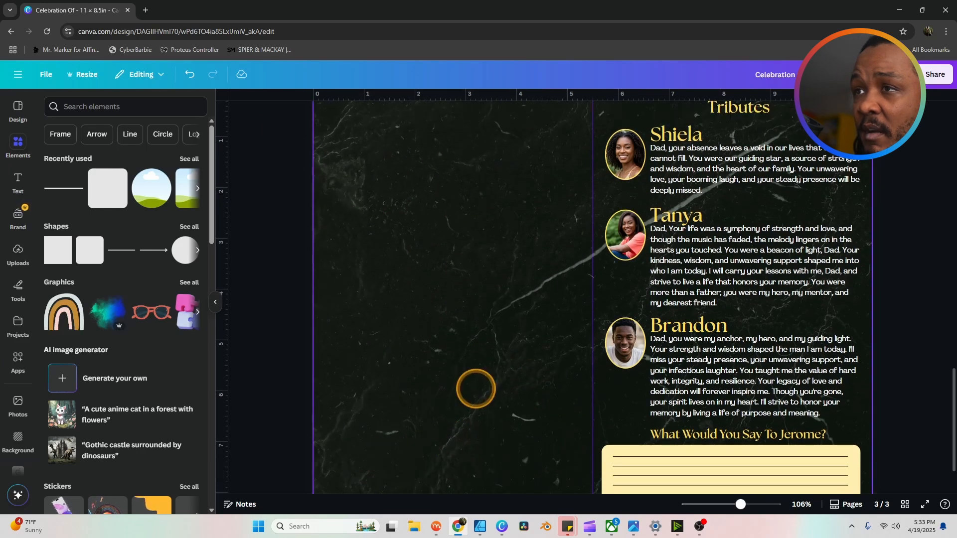
scroll(487, 346, "down", 2)
scroll(560, 325, "up", 2)
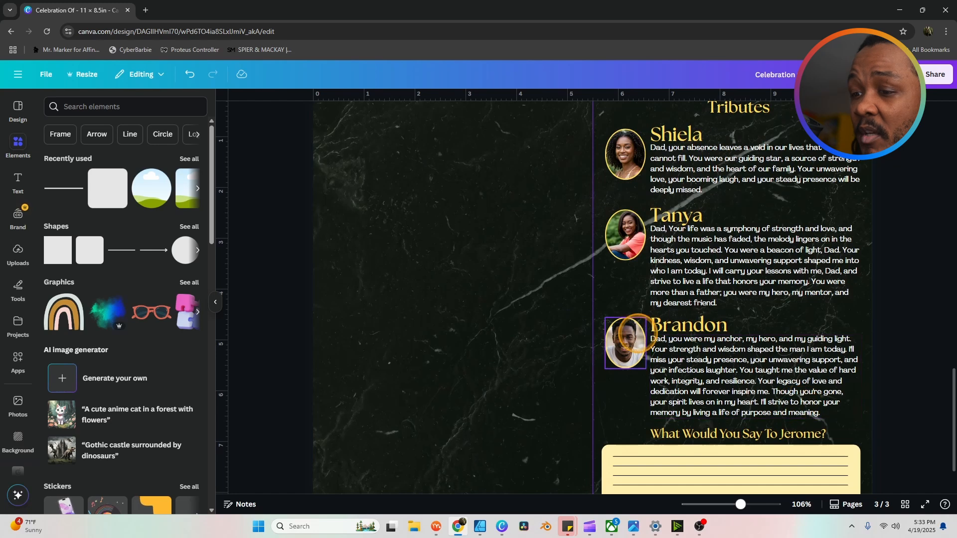
scroll(628, 335, "up", 1)
scroll(598, 289, "up", 1)
scroll(610, 179, "down", 2)
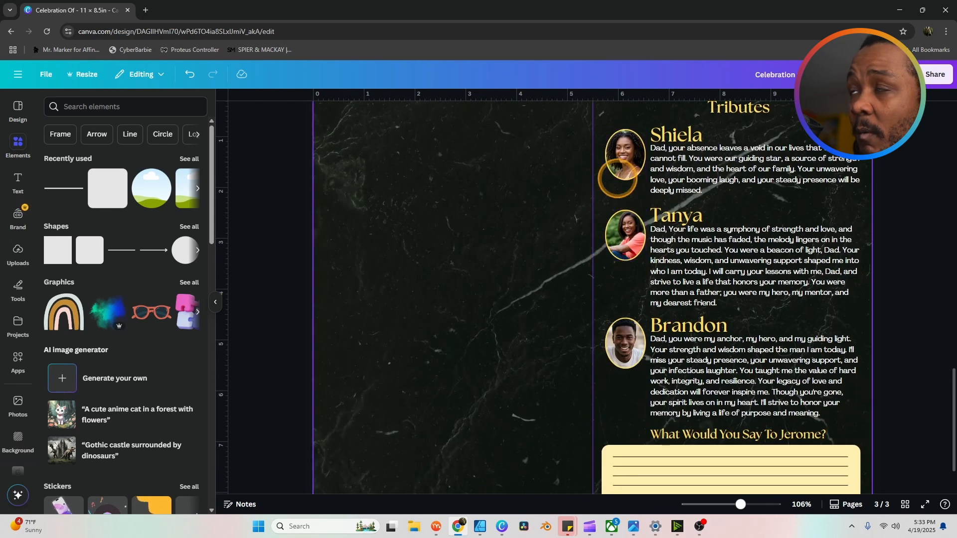
Step: Move the three tributes to the page's left half and delete the closing question card
left_click_drag(900, 129, 608, 403)
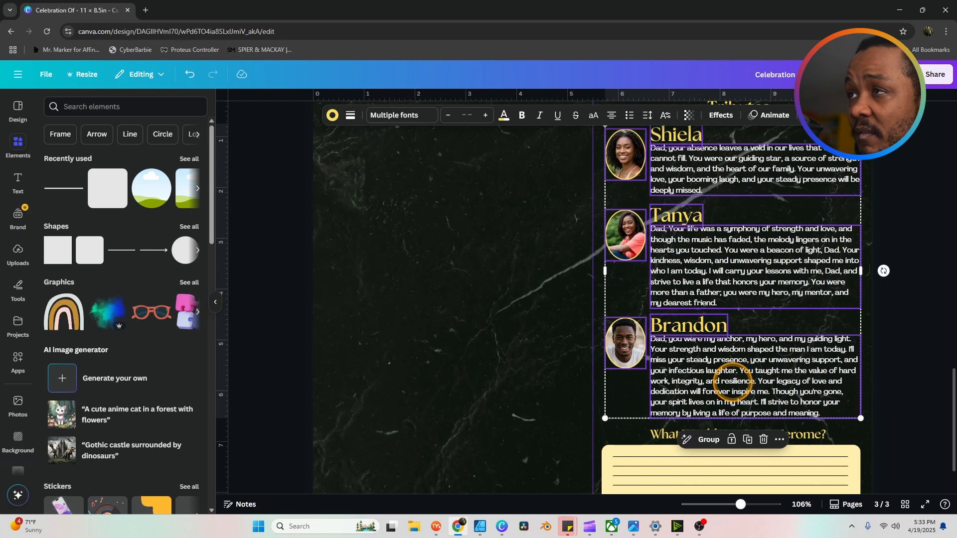
left_click_drag(732, 382, 449, 384)
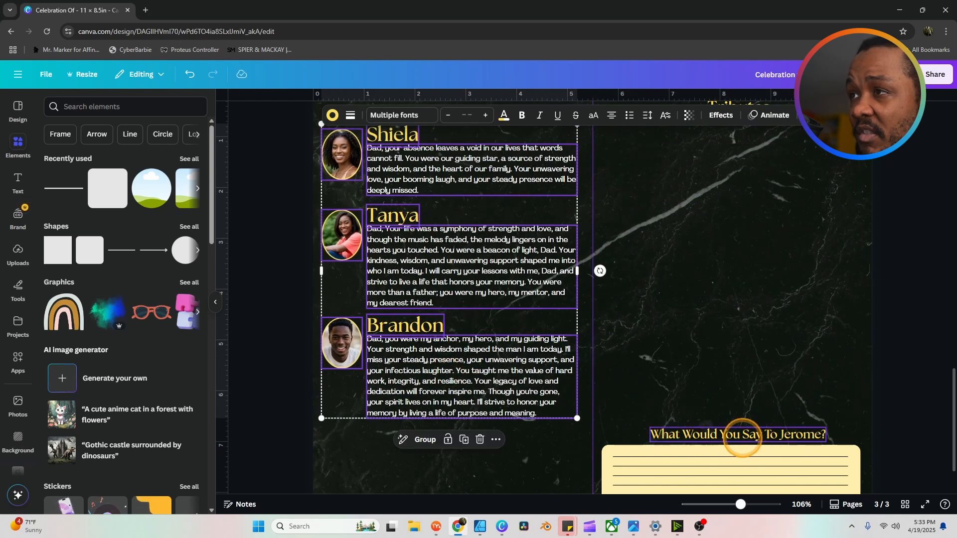
scroll(743, 438, "down", 1)
left_click(678, 437)
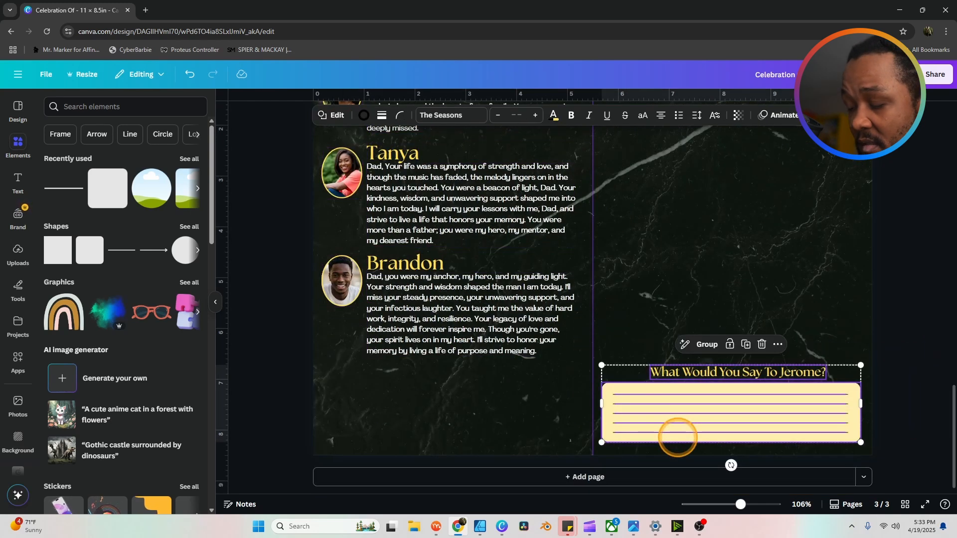
key("Delete")
scroll(535, 314, "up", 2)
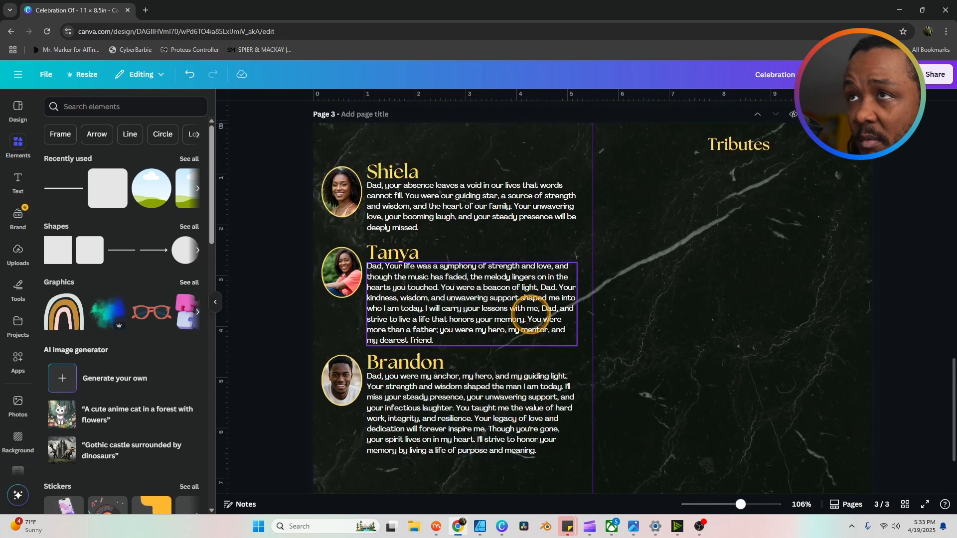
scroll(535, 314, "down", 2)
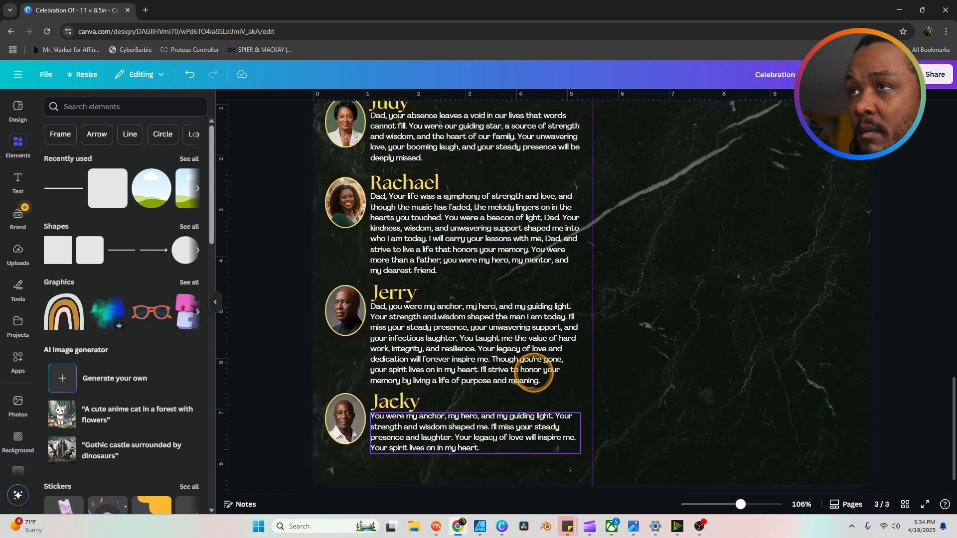
scroll(703, 301, "up", 2)
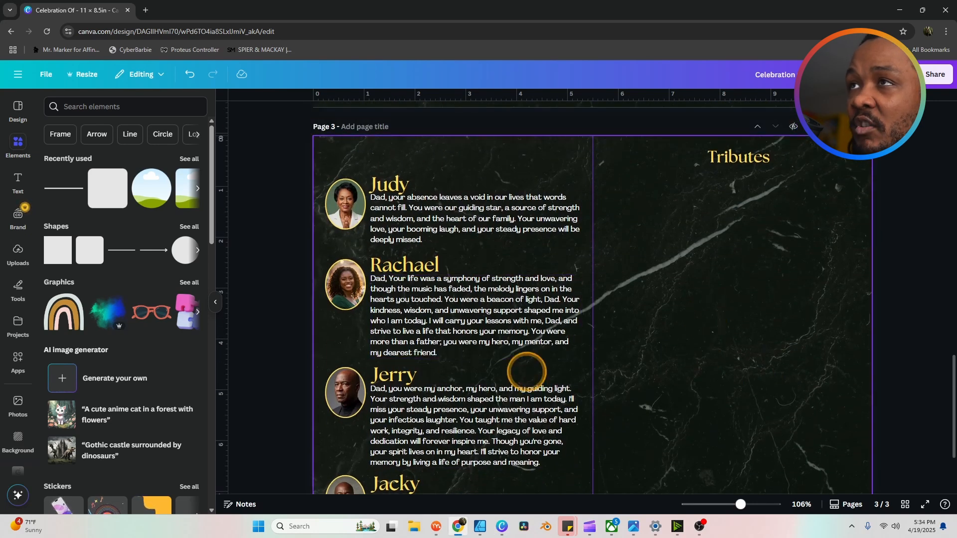
Step: Replace the Tributes heading on page 3 with the text 'Jerome's life'
scroll(527, 371, "down", 3)
scroll(713, 235, "up", 3)
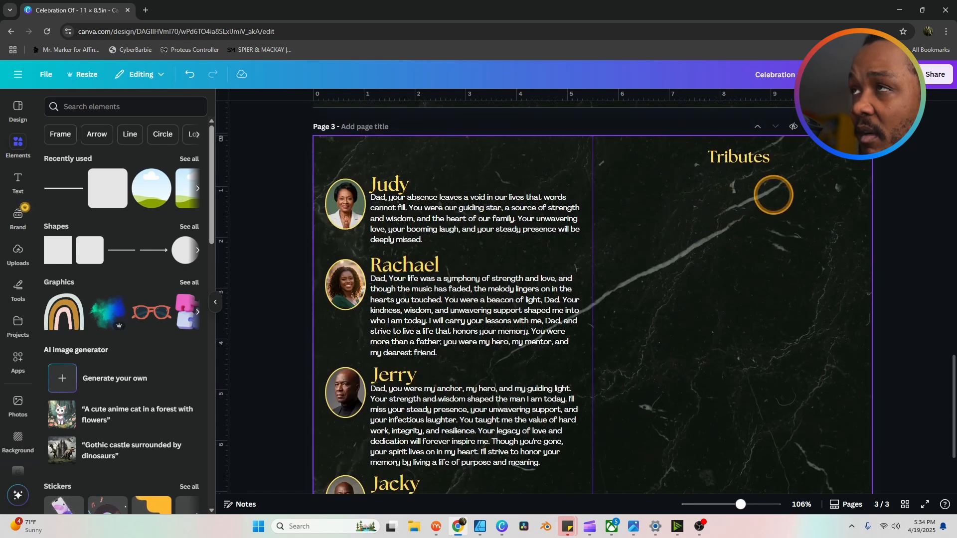
double_click(743, 157)
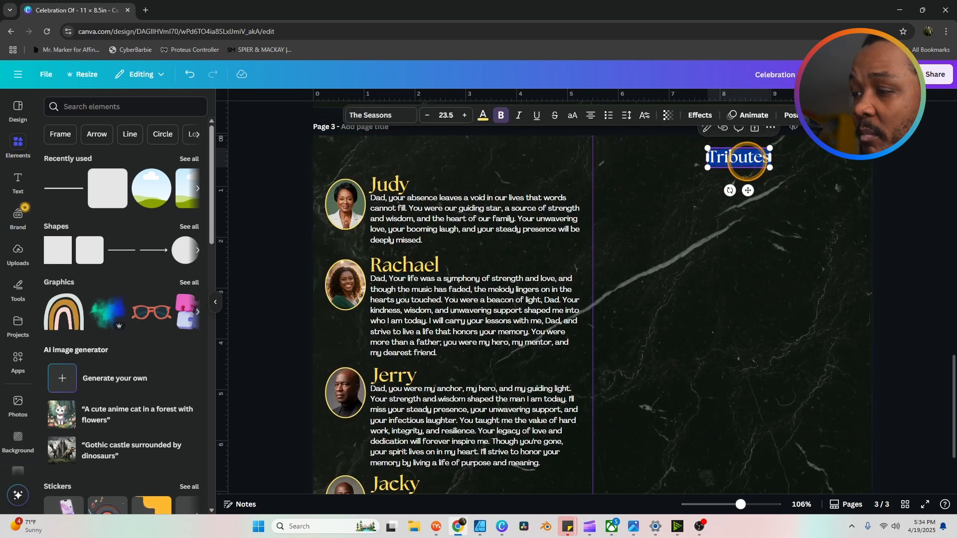
type("Jerom")
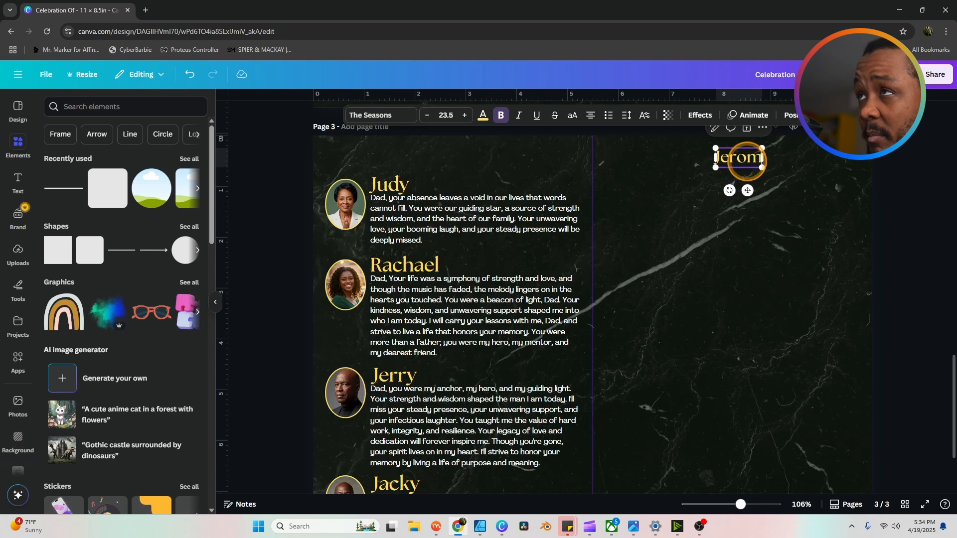
type("e's life")
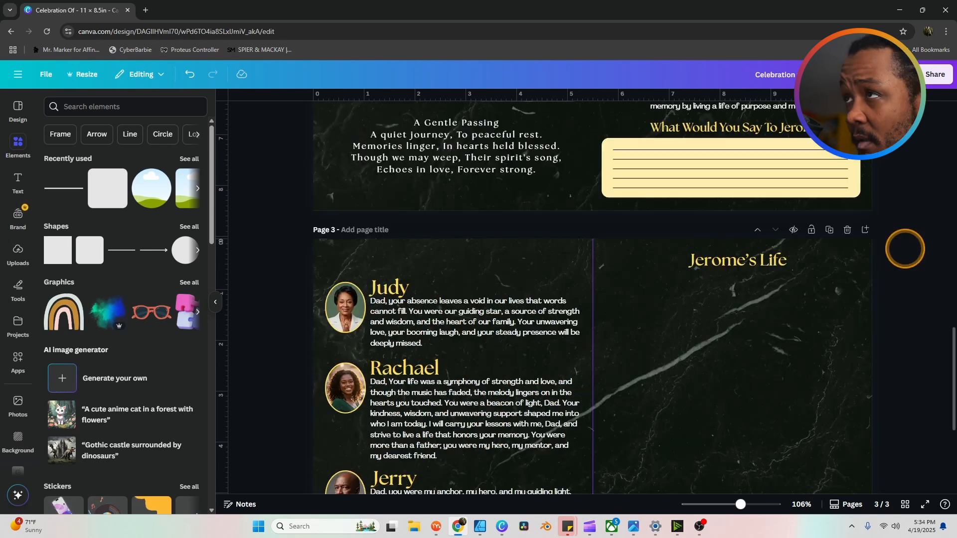
scroll(905, 247, "down", 3)
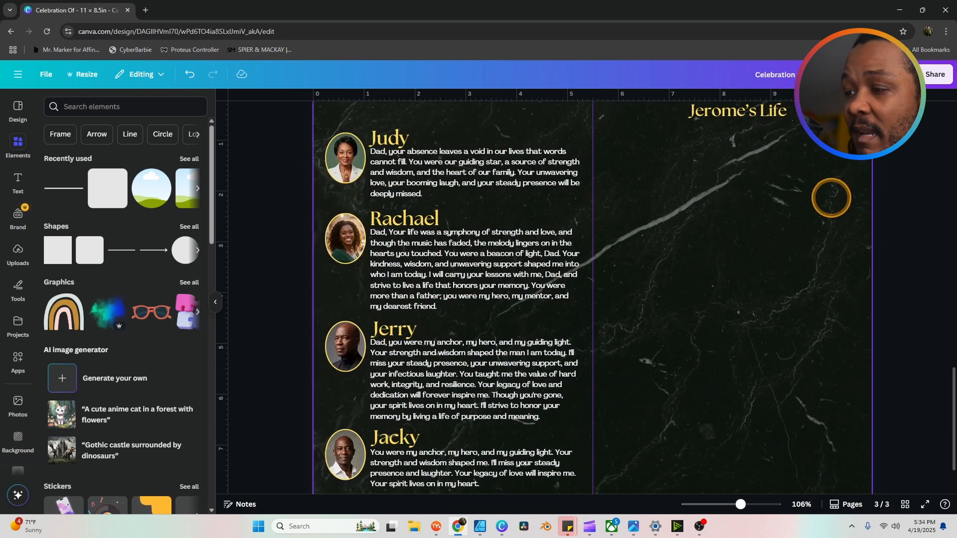
left_click(141, 189)
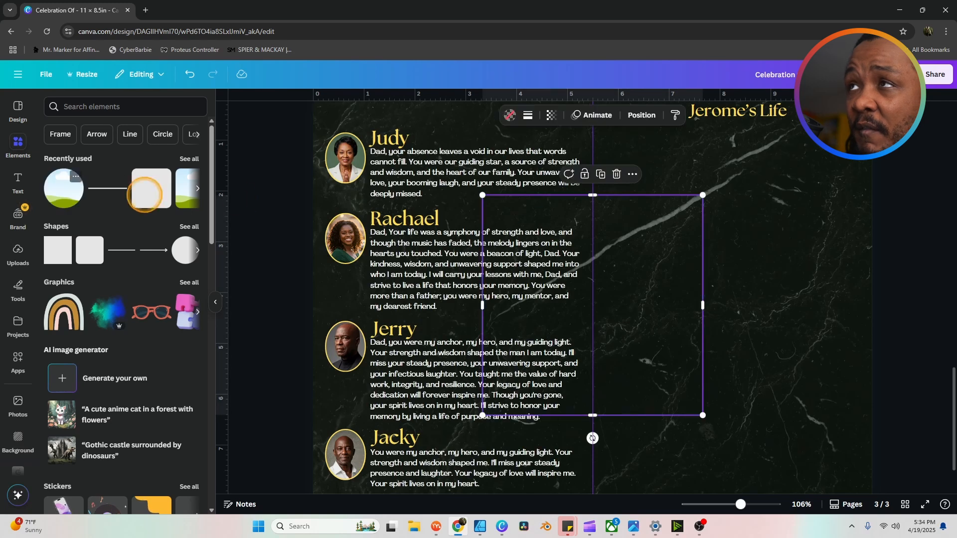
left_click_drag(658, 319, 748, 256)
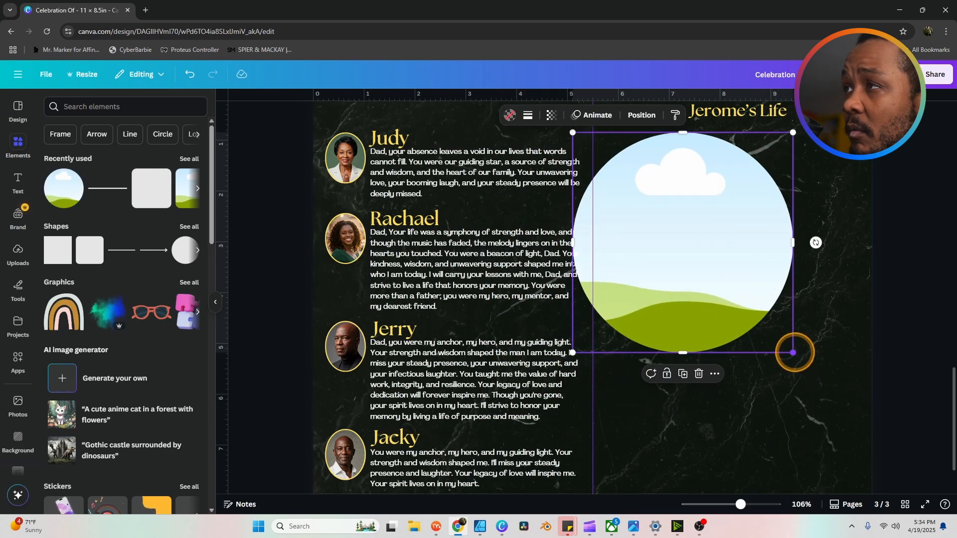
left_click_drag(792, 352, 673, 204)
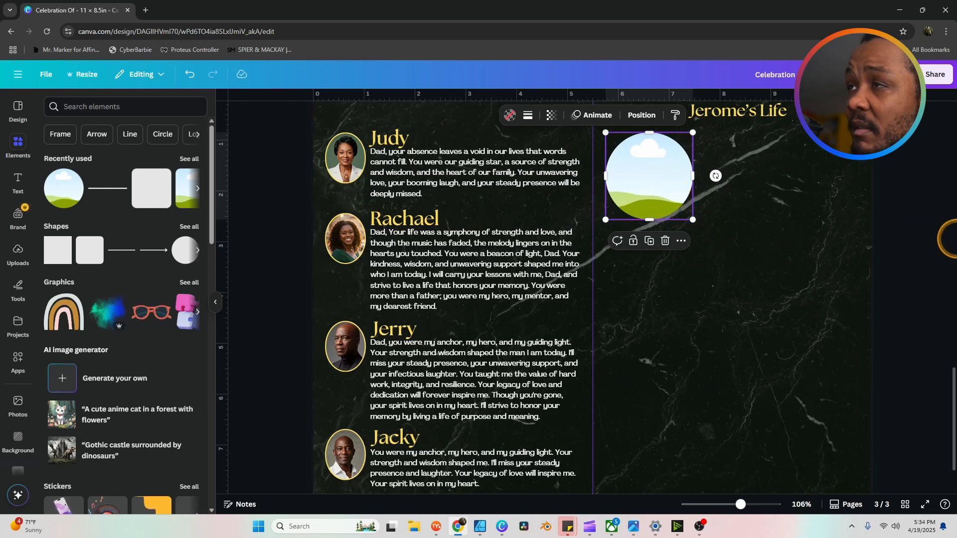
left_click(908, 237)
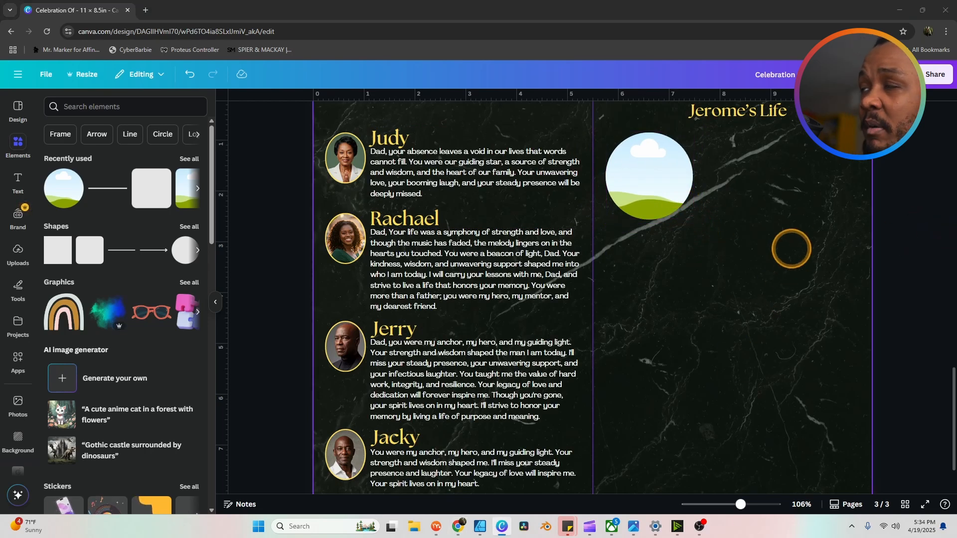
left_click(766, 193)
Step: Paste the long biography text below the introduction, undoing an accidental nudge
scroll(765, 243, "up", 2)
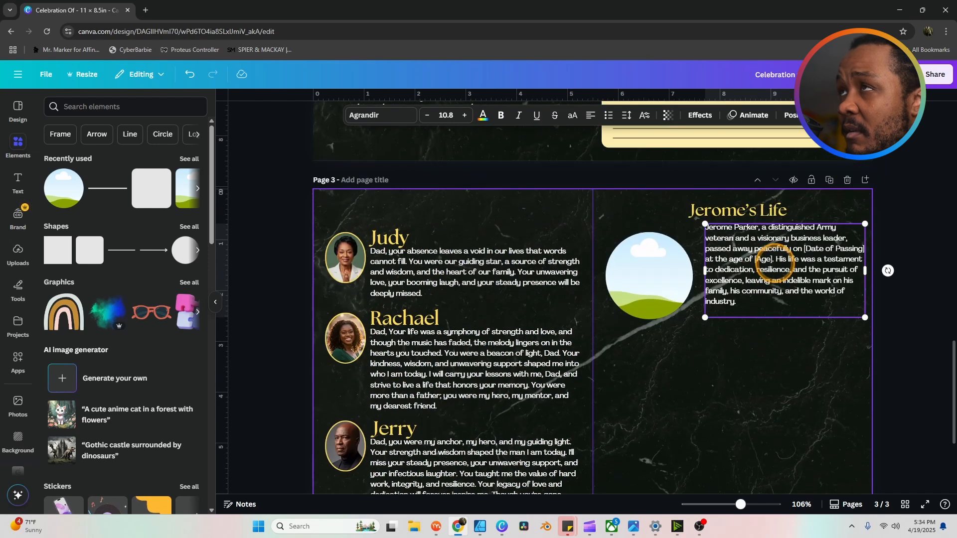
left_click_drag(774, 280, 771, 288)
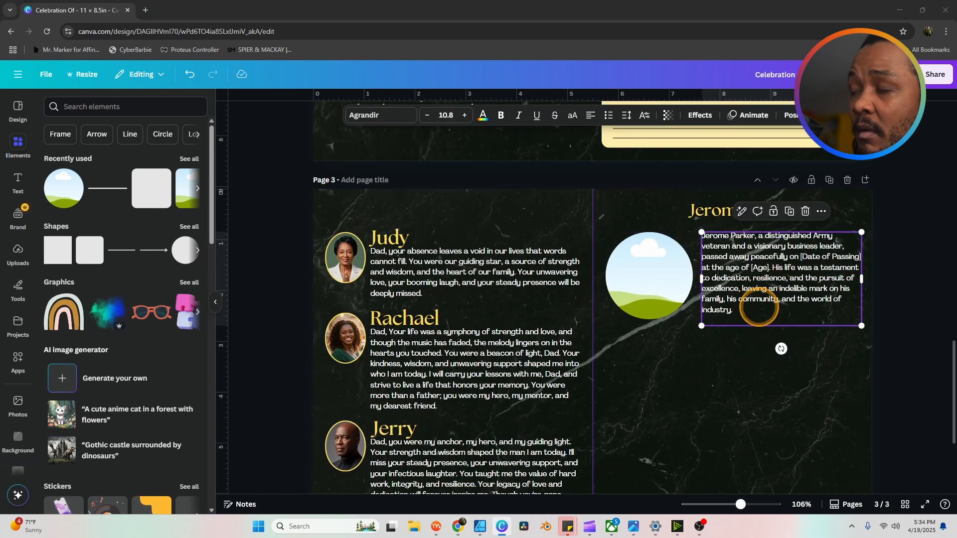
left_click(750, 356)
key("ctrl+v")
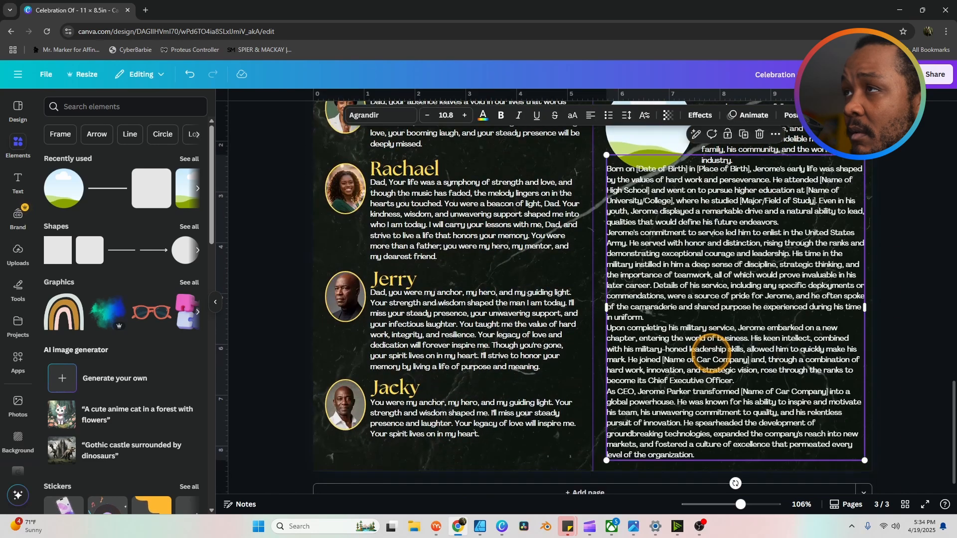
scroll(760, 333, "up", 2)
left_click_drag(757, 326, 756, 330)
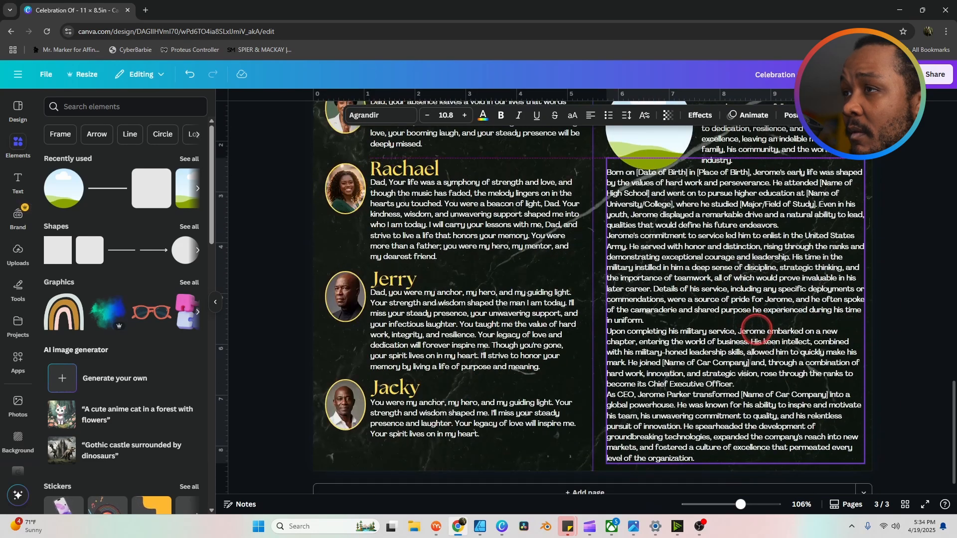
key("ctrl+z")
scroll(756, 330, "up", 3)
Step: Shrink the circle image to 1.6 in and shift it slightly right
left_click(676, 294)
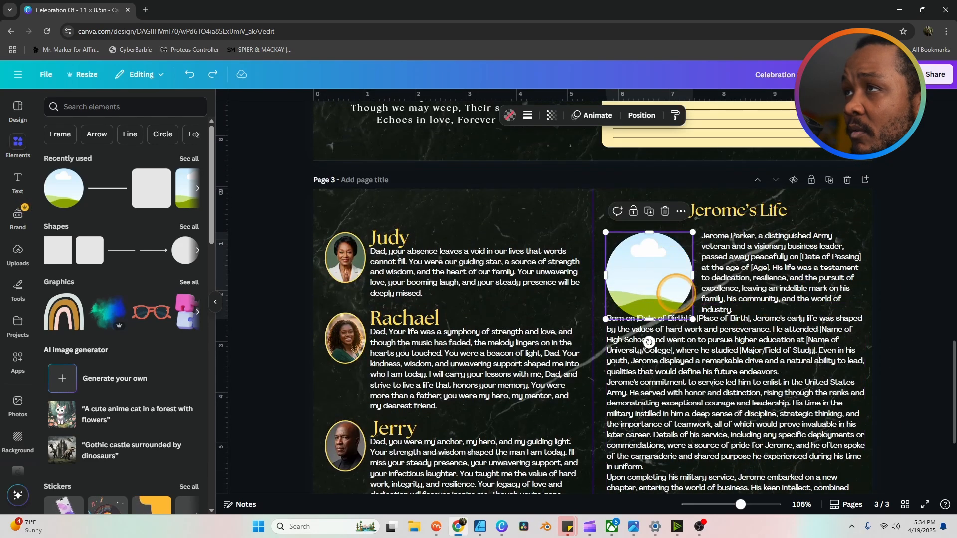
left_click_drag(693, 319, 687, 313)
left_click_drag(657, 285, 661, 285)
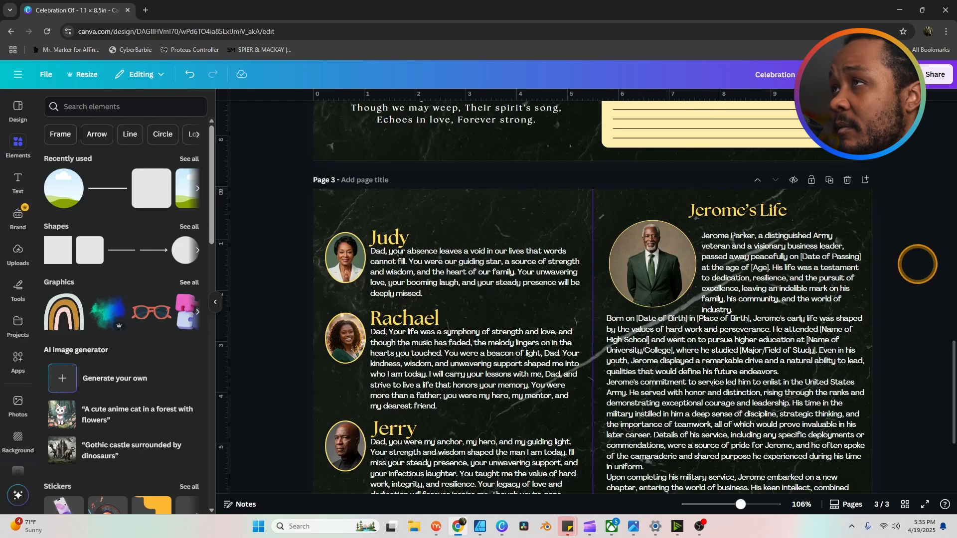
scroll(917, 264, "down", 3)
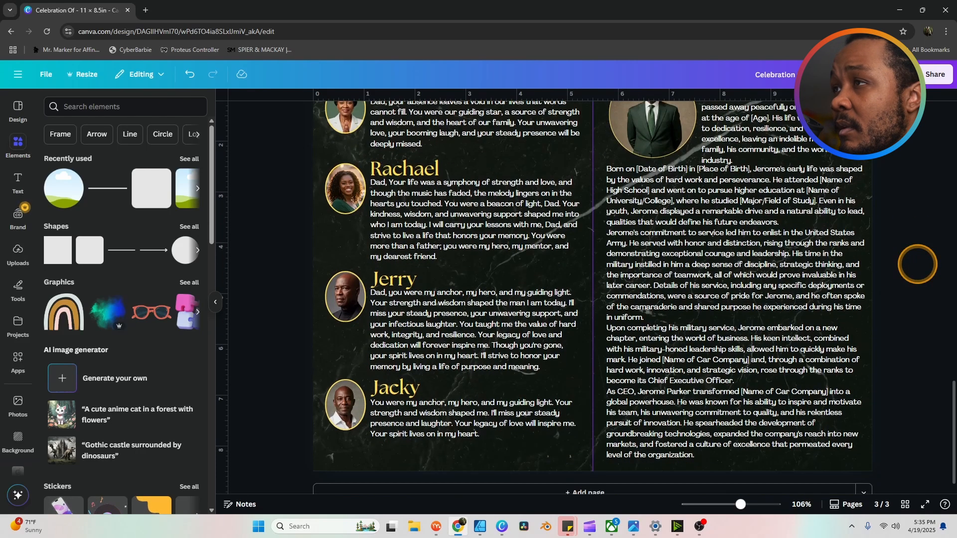
Step: Duplicate page 3 into an identical page 4 with the tributes and biography
scroll(917, 264, "up", 2)
scroll(917, 265, "down", 2)
scroll(918, 264, "down", 2)
scroll(917, 264, "up", 10)
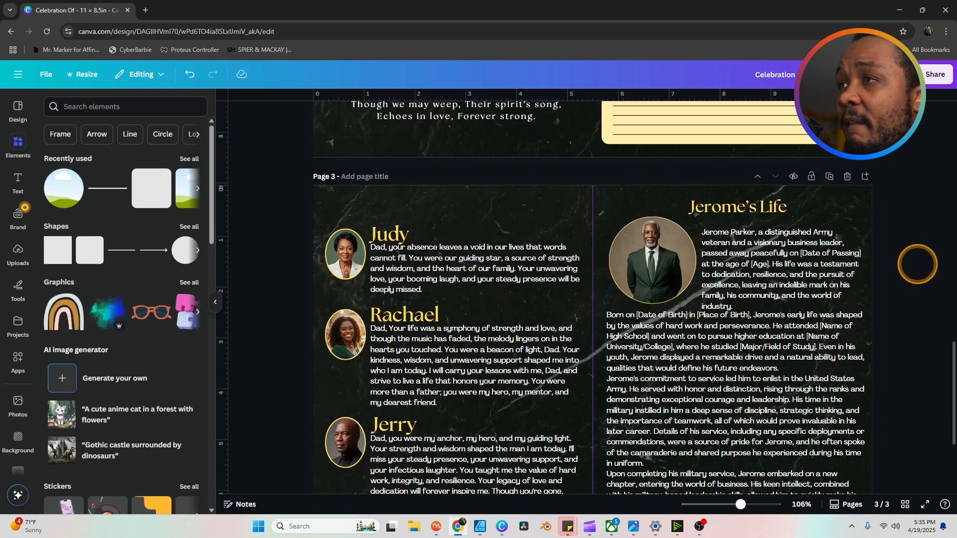
scroll(917, 264, "up", 3)
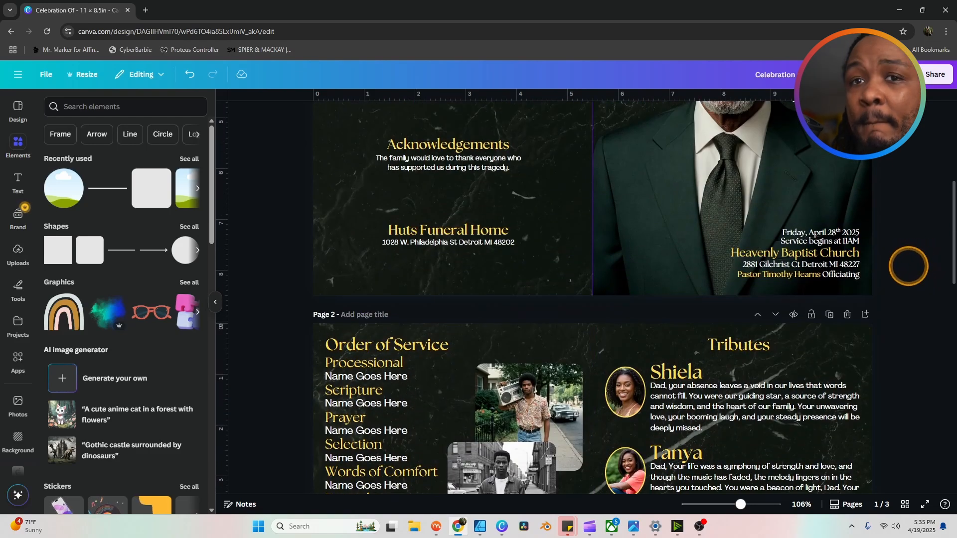
scroll(931, 269, "down", 15)
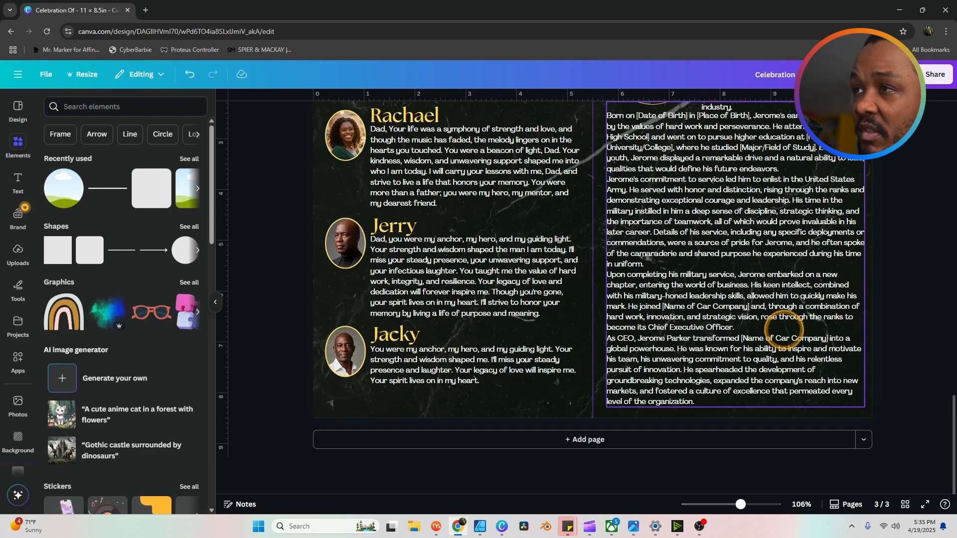
scroll(790, 342, "up", 4)
left_click(829, 177)
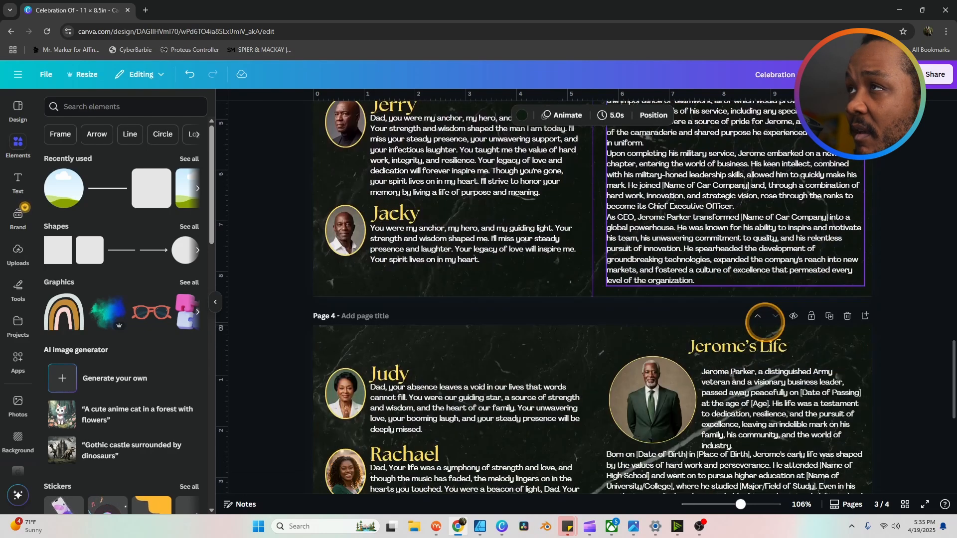
scroll(920, 207, "up", 1)
scroll(918, 168, "up", 1)
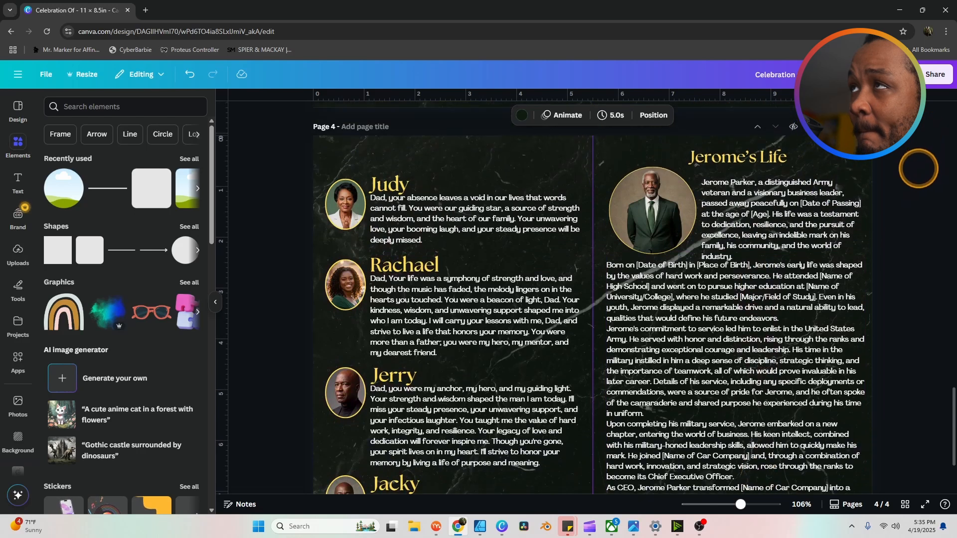
scroll(895, 212, "down", 2)
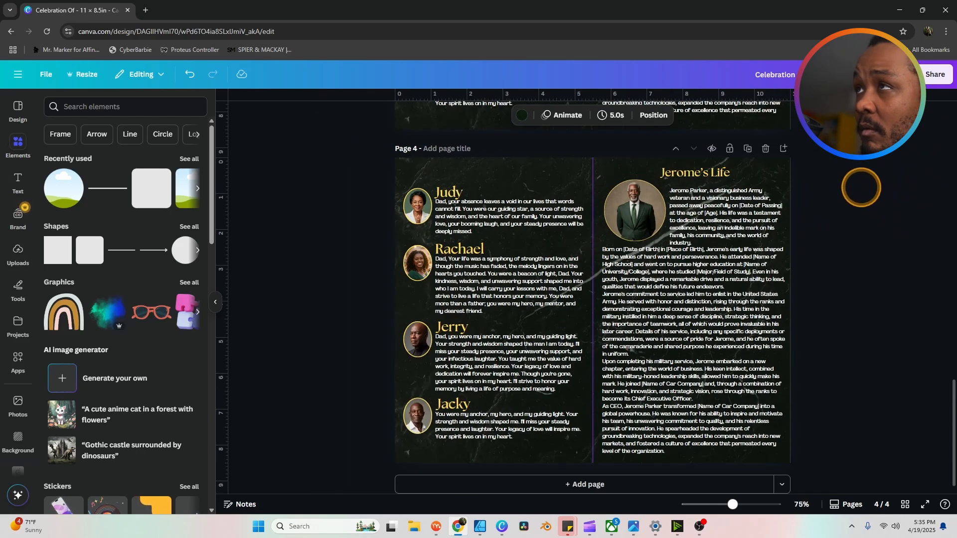
Step: Clear page 4 and add a 1.9 in circle image at its top-left
left_click_drag(741, 213, 386, 439)
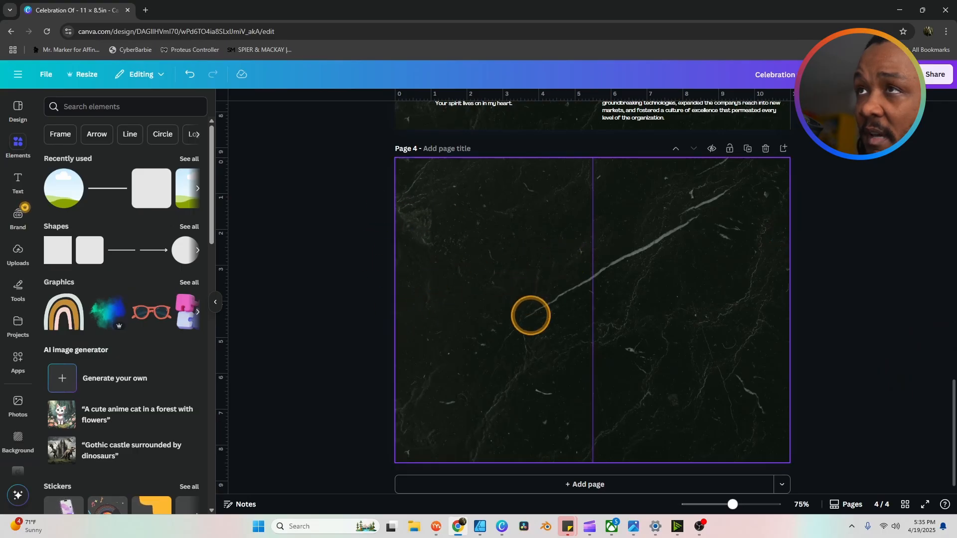
left_click(65, 188)
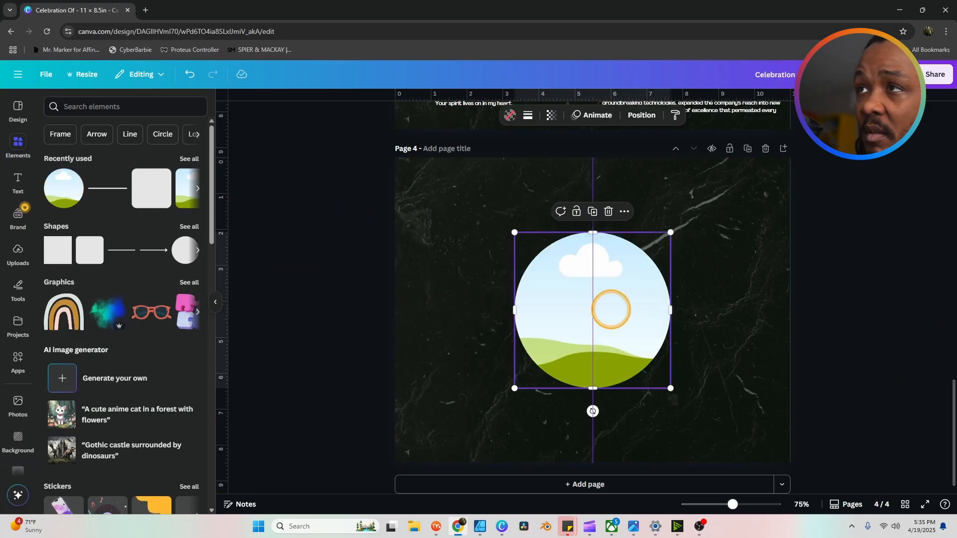
left_click_drag(611, 310, 499, 235)
left_click_drag(559, 313, 451, 210)
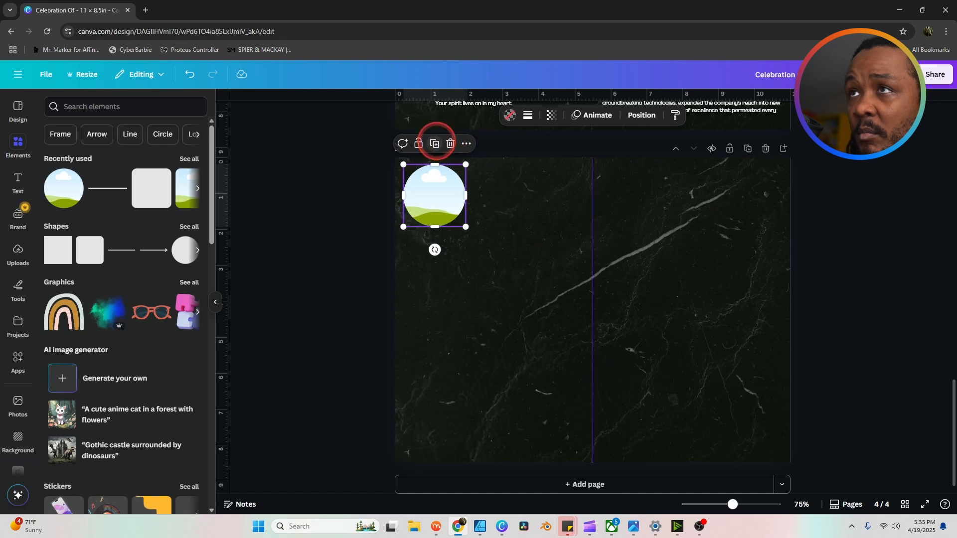
Step: Duplicate the circle four times, staggering the five frames across the left half
left_click(434, 144)
left_click_drag(541, 196, 536, 196)
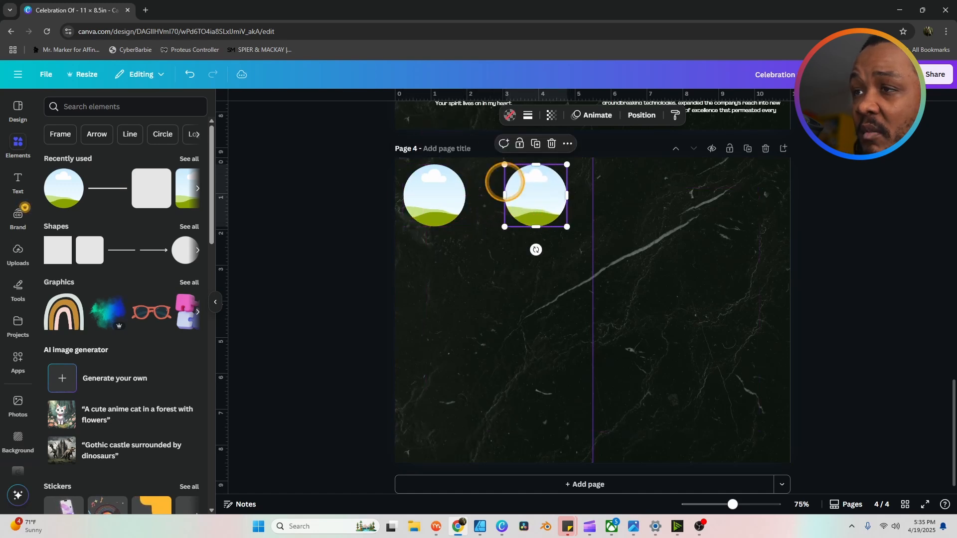
left_click(534, 144)
left_click_drag(607, 227, 482, 272)
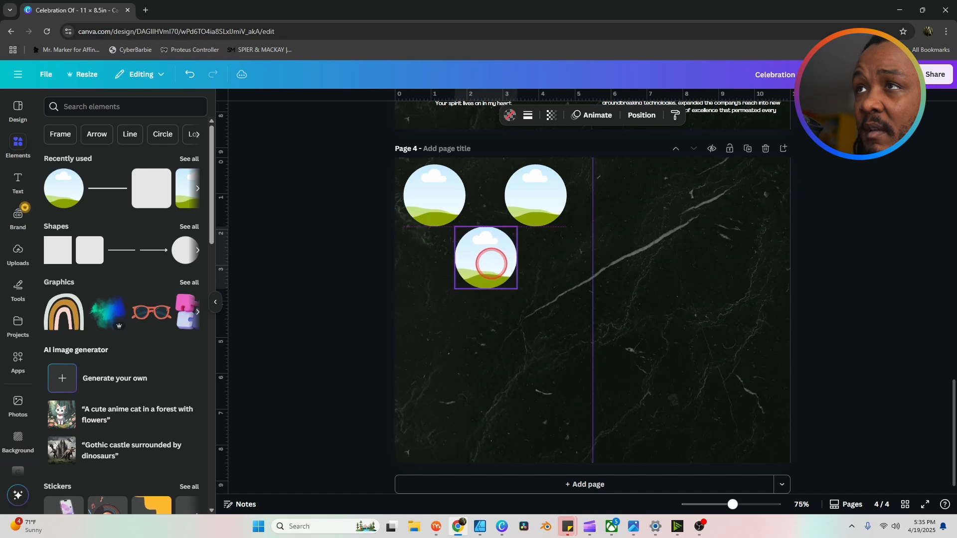
left_click(485, 205)
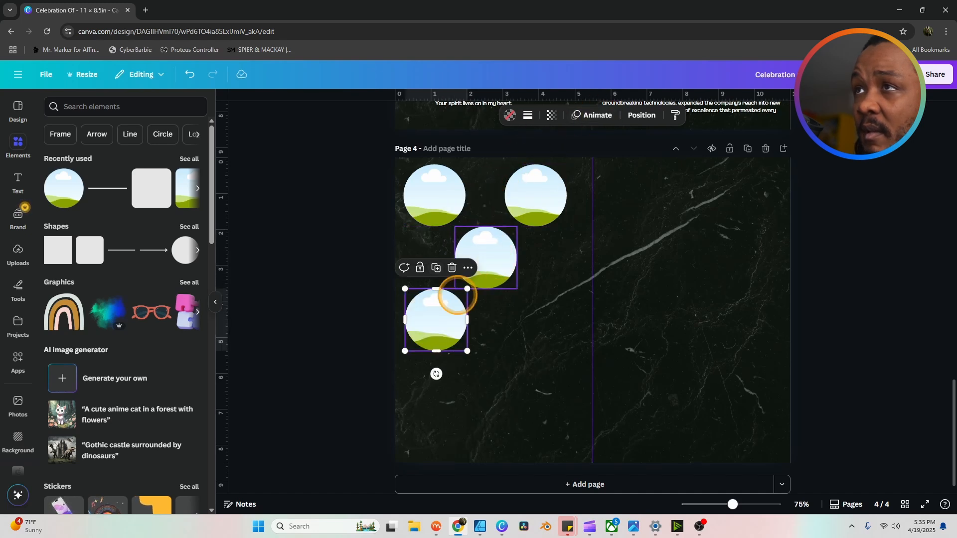
left_click(436, 268)
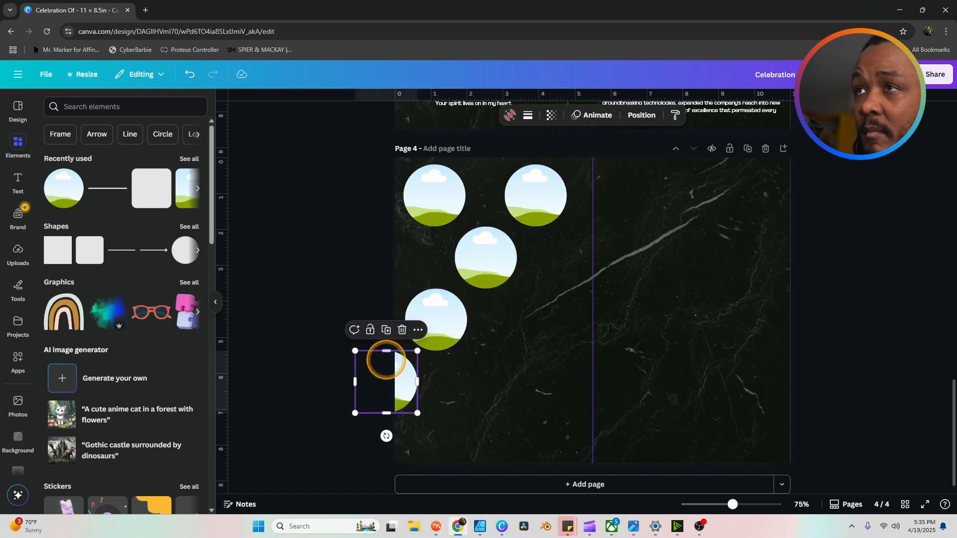
left_click_drag(385, 363, 522, 325)
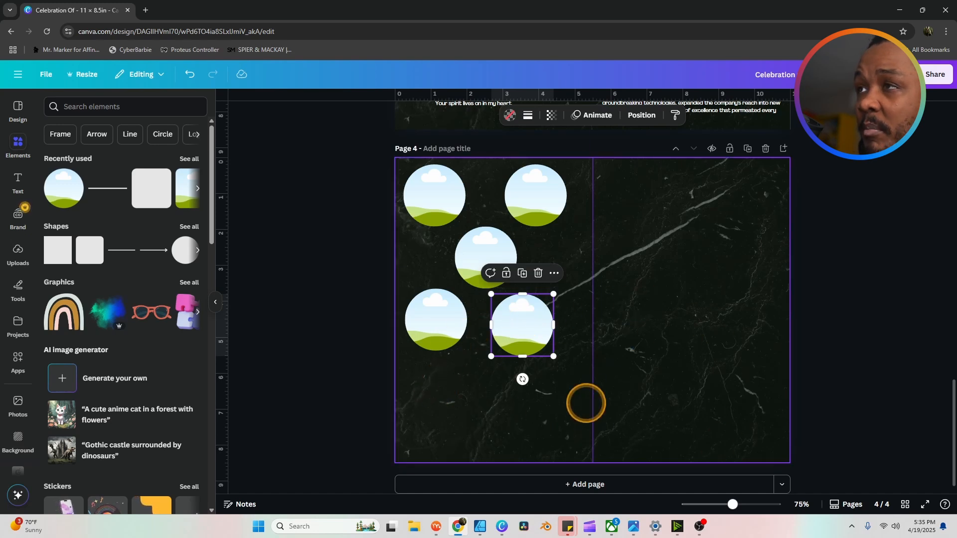
Step: Copy Jerome's portrait from page 1 onto page 4 and enlarge it in the lower centre
left_click(613, 389)
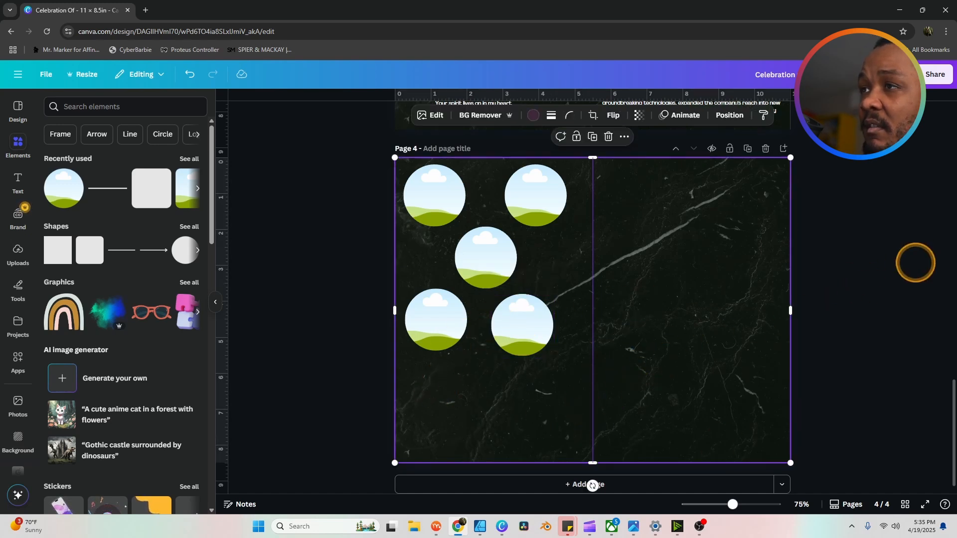
scroll(907, 262, "up", 12)
scroll(867, 265, "up", 4)
left_click(678, 334)
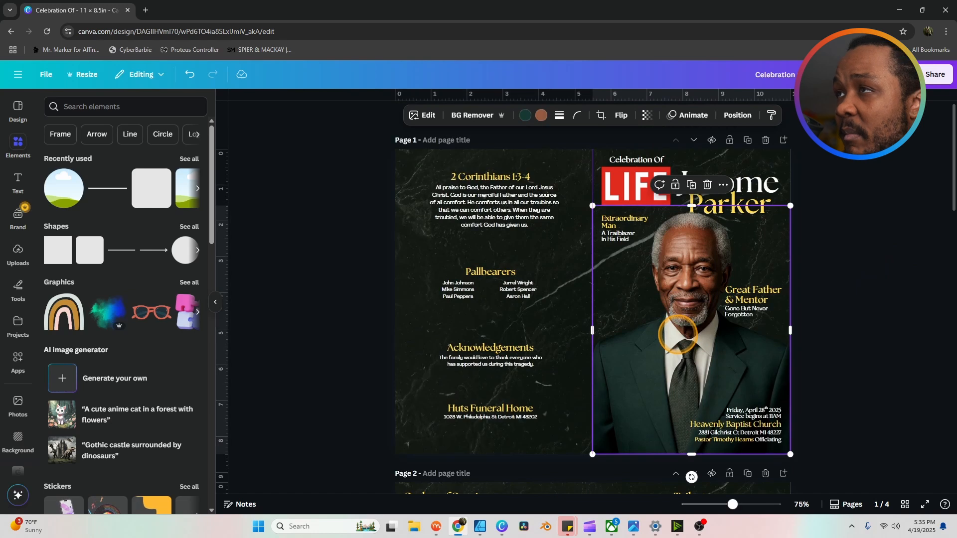
key("ctrl+c")
scroll(691, 324, "down", 15)
key("ctrl+v")
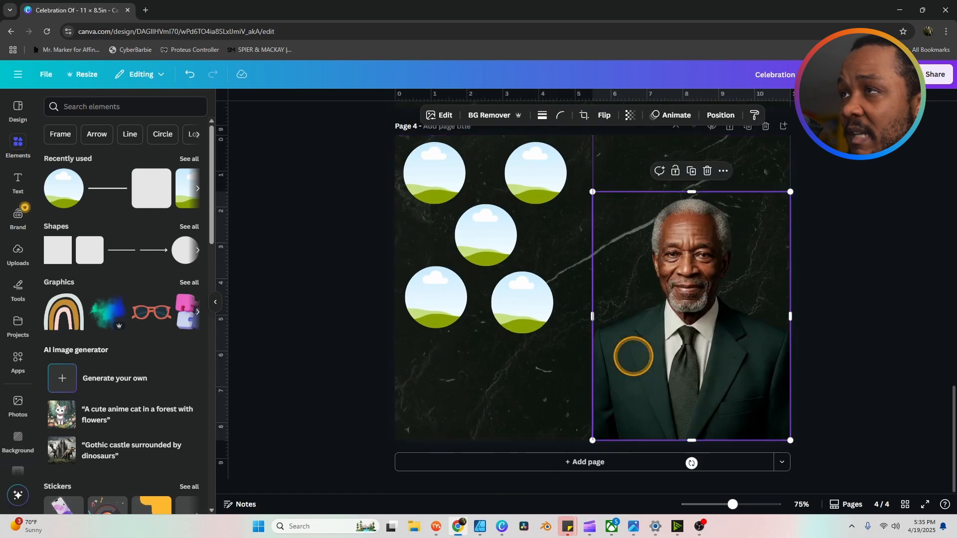
left_click_drag(716, 351, 634, 346)
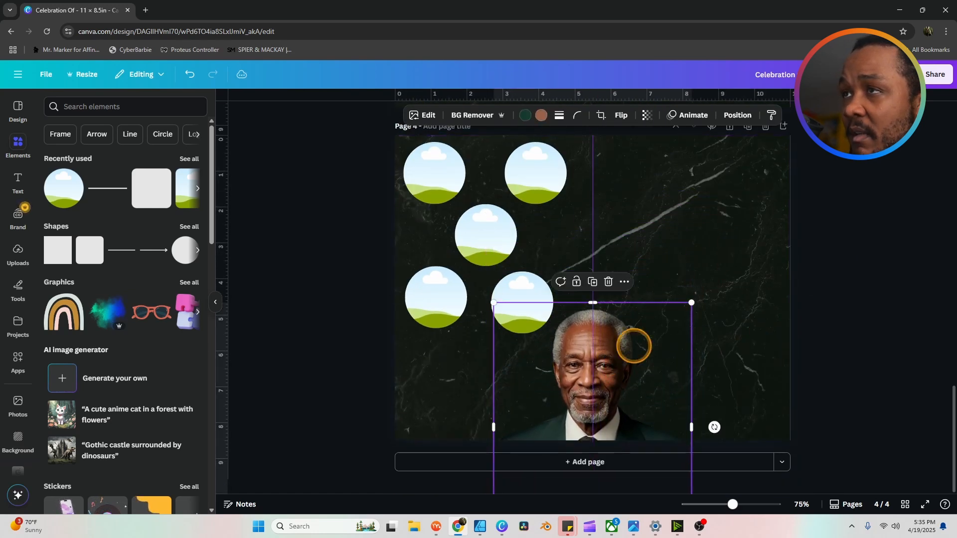
left_click_drag(692, 302, 797, 199)
left_click_drag(709, 256, 669, 300)
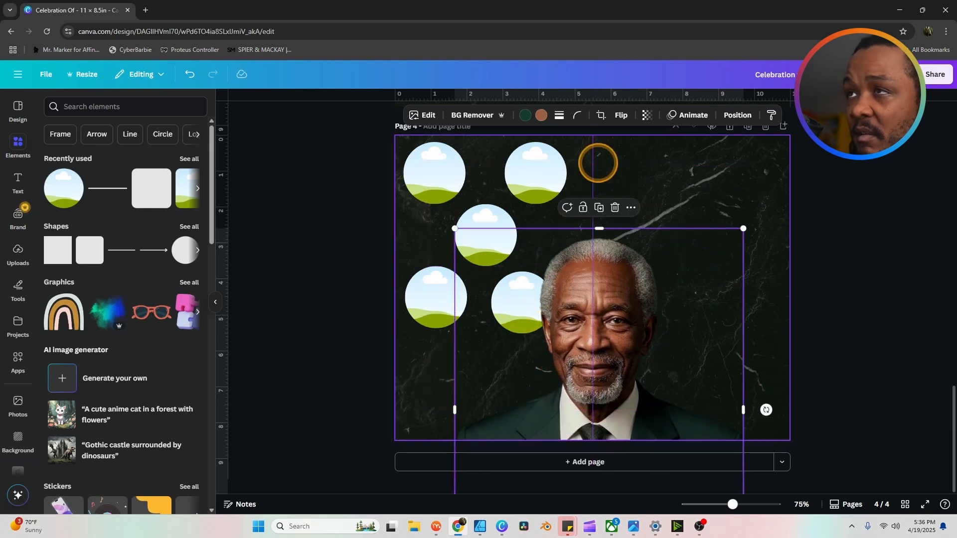
Step: Reposition circle frames beside the portrait and add two more copies to the top row
left_click(728, 116)
left_click(518, 309)
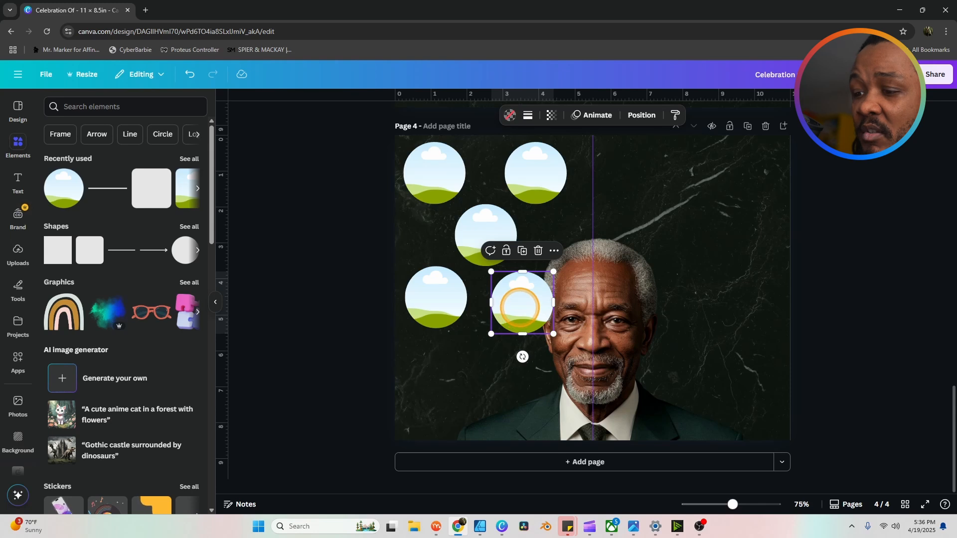
left_click_drag(520, 308, 503, 339)
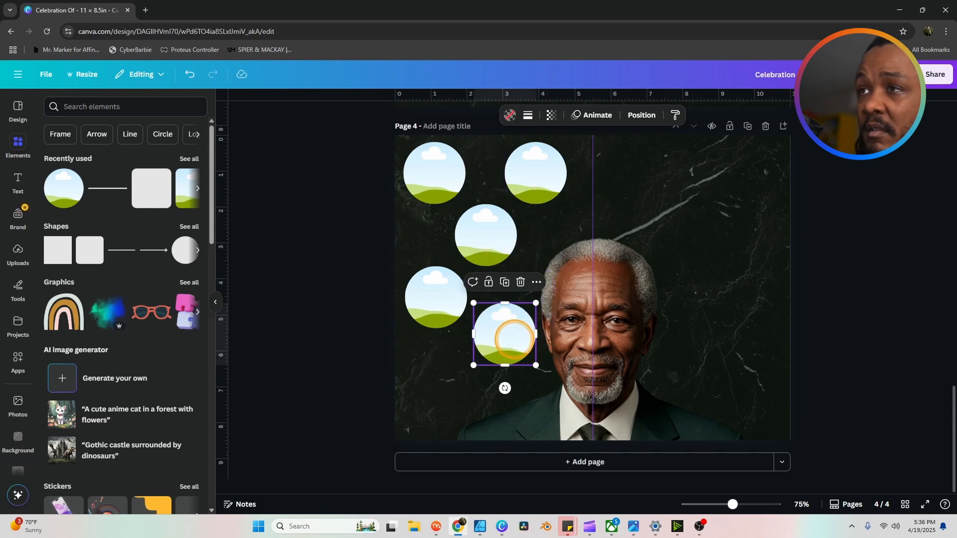
left_click_drag(514, 339, 452, 388, "alt")
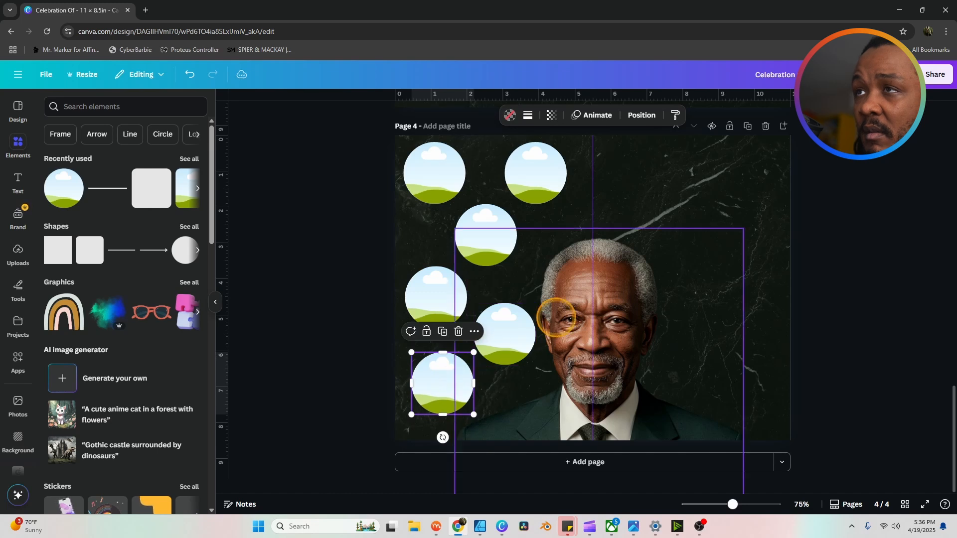
left_click(536, 167)
left_click(532, 225)
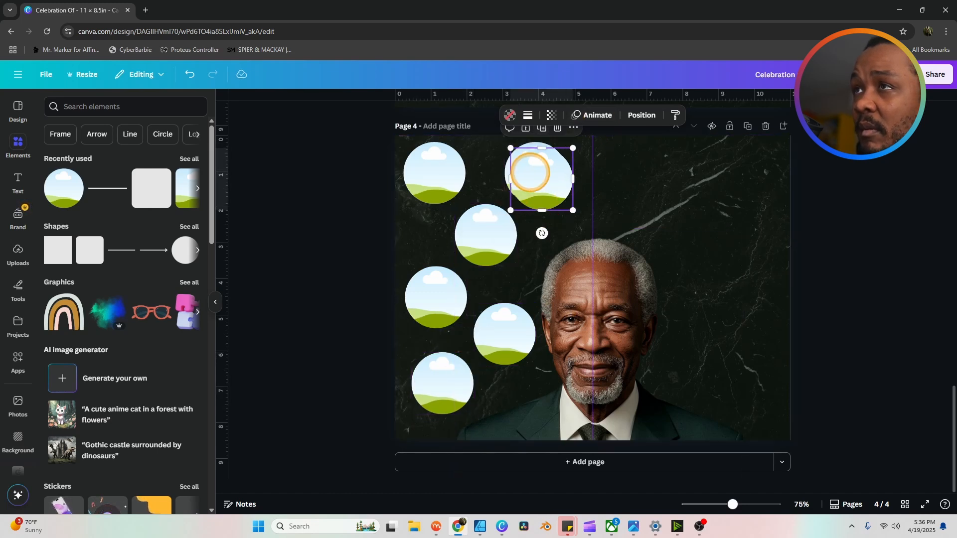
left_click_drag(534, 167, 620, 167)
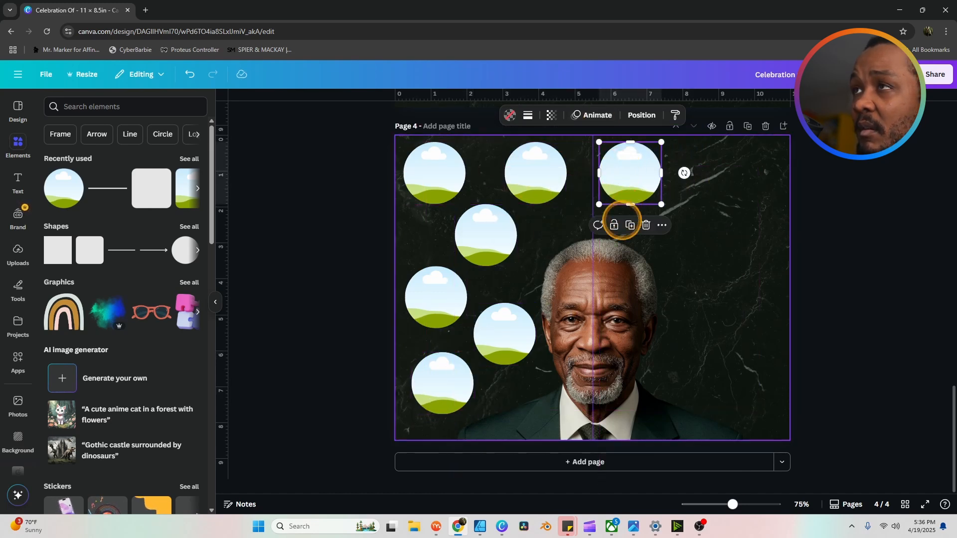
left_click(630, 225)
Step: Duplicate left-side circle frames with Ctrl+D and place the copies right of the portrait
left_click(496, 242)
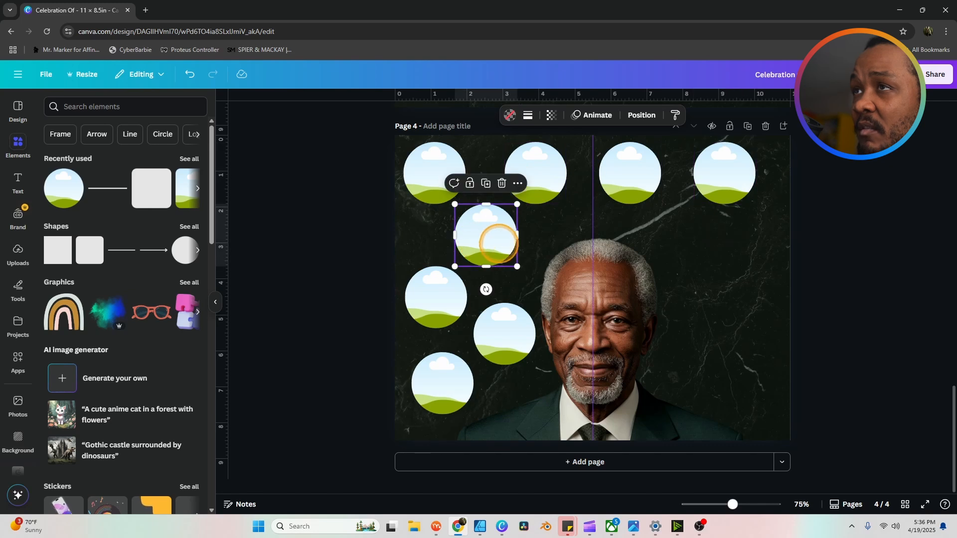
key("ctrl+d")
left_click_drag(507, 247, 704, 244)
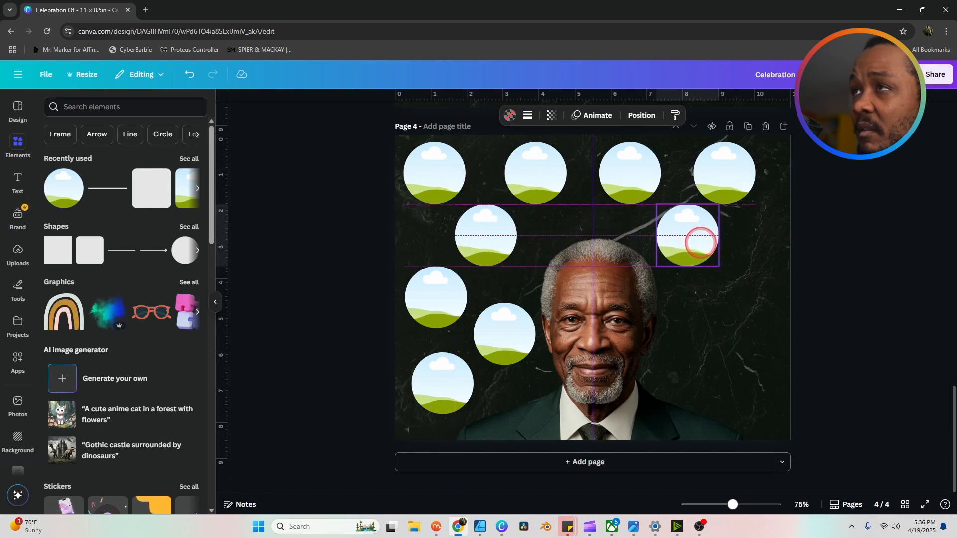
left_click(438, 299)
key("ctrl+d")
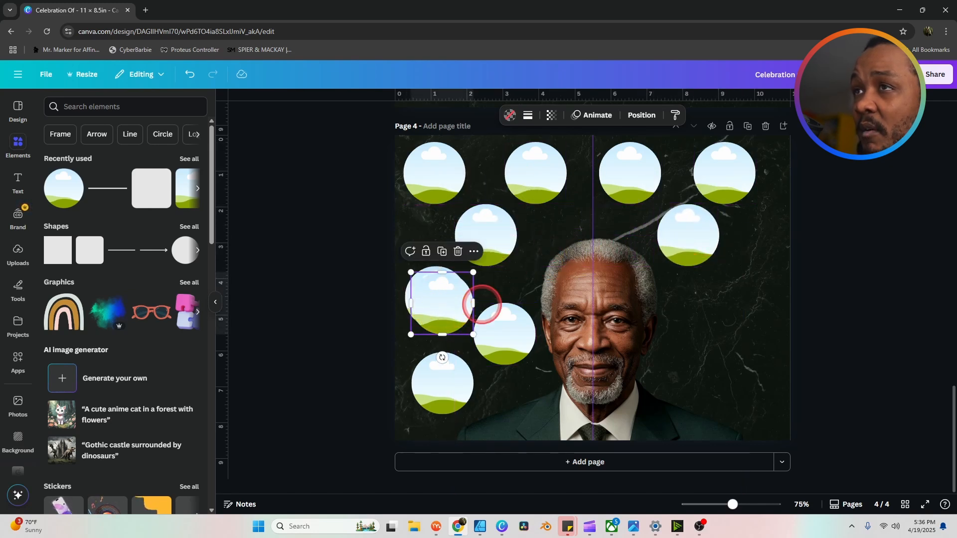
left_click_drag(459, 307, 765, 269)
left_click(490, 331)
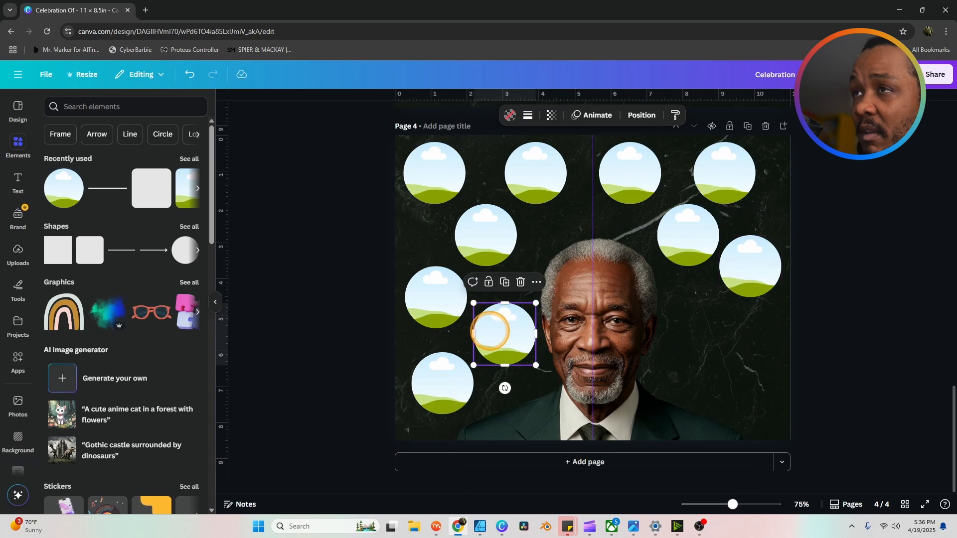
key("ctrl+d")
left_click_drag(503, 344, 752, 381)
key("ctrl+d")
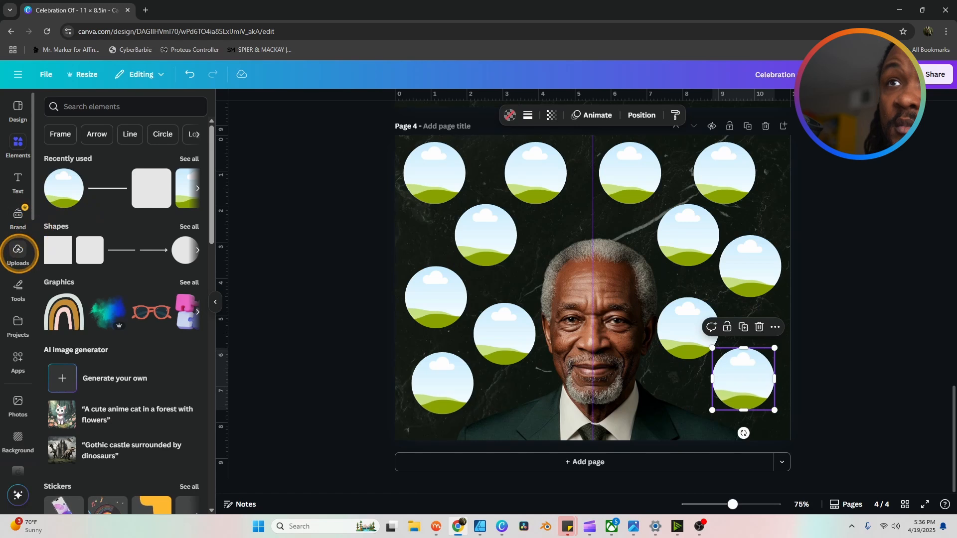
Step: Fill the top-left circle frame with the uploaded photo of the woman in pink
left_click(18, 252)
scroll(164, 331, "down", 5)
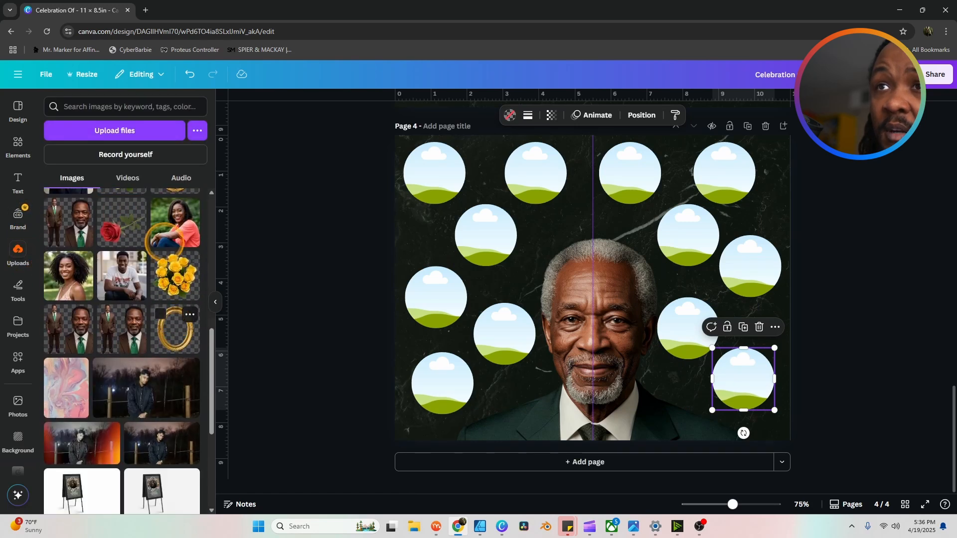
left_click_drag(172, 224, 434, 173)
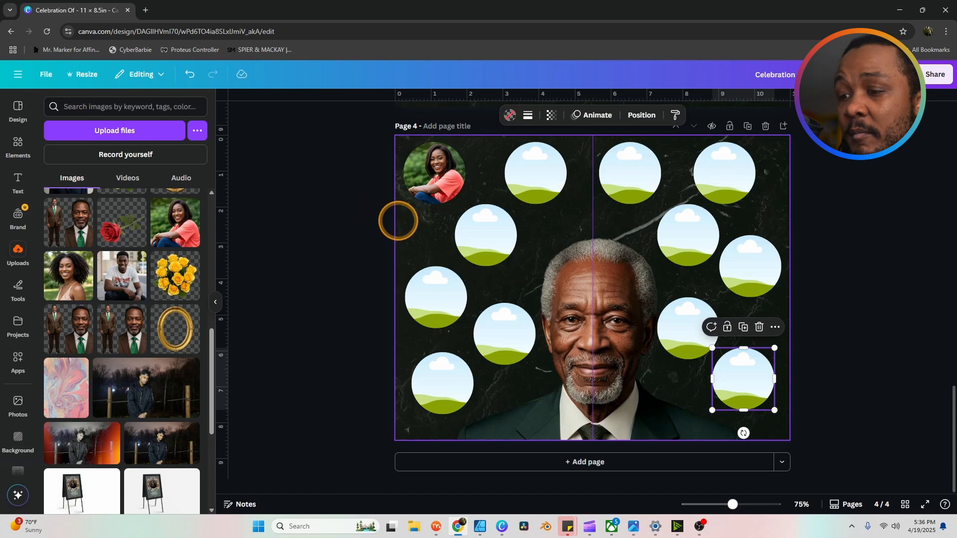
left_click(438, 174)
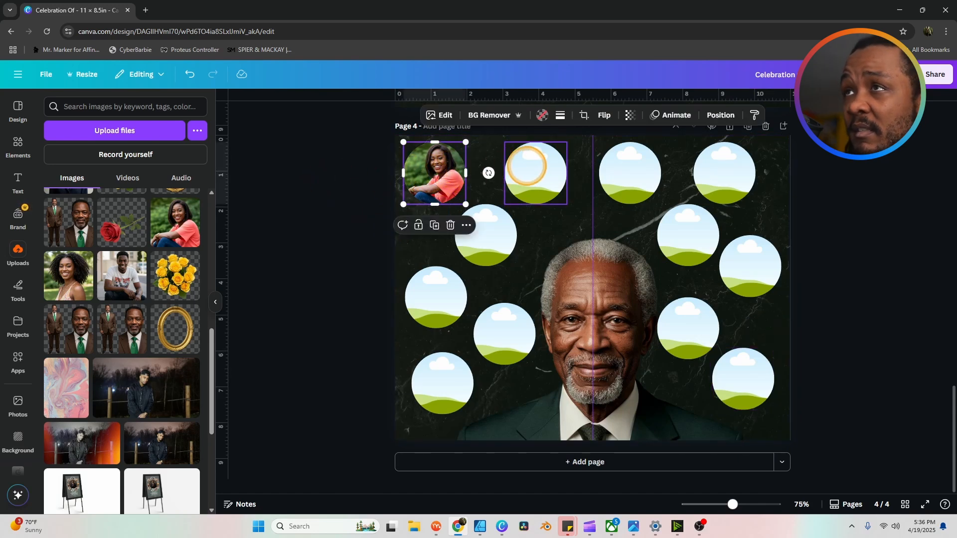
left_click(527, 166, "shift")
Step: Give every circle frame a solid yellow outline at weight 2, then deselect them
key("ctrl+a")
left_click(528, 115)
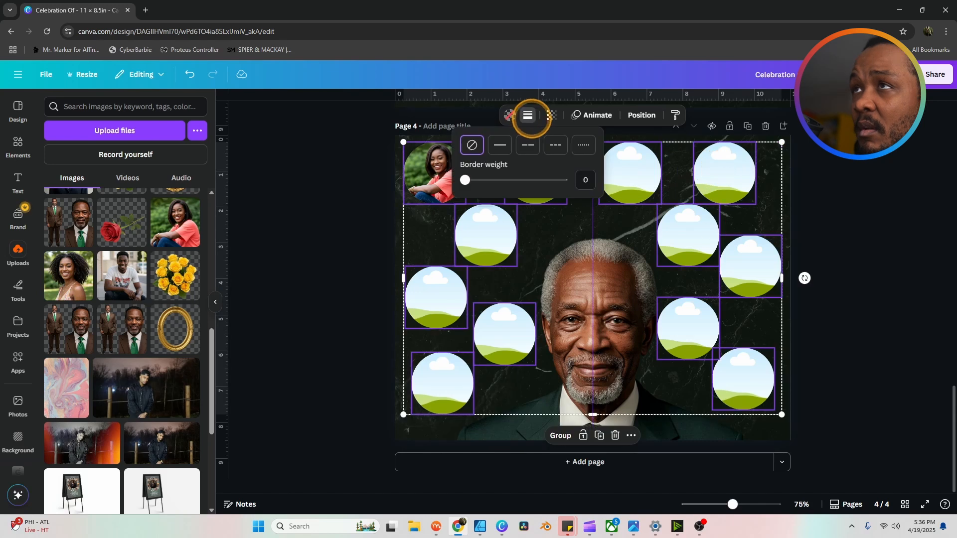
left_click(499, 144)
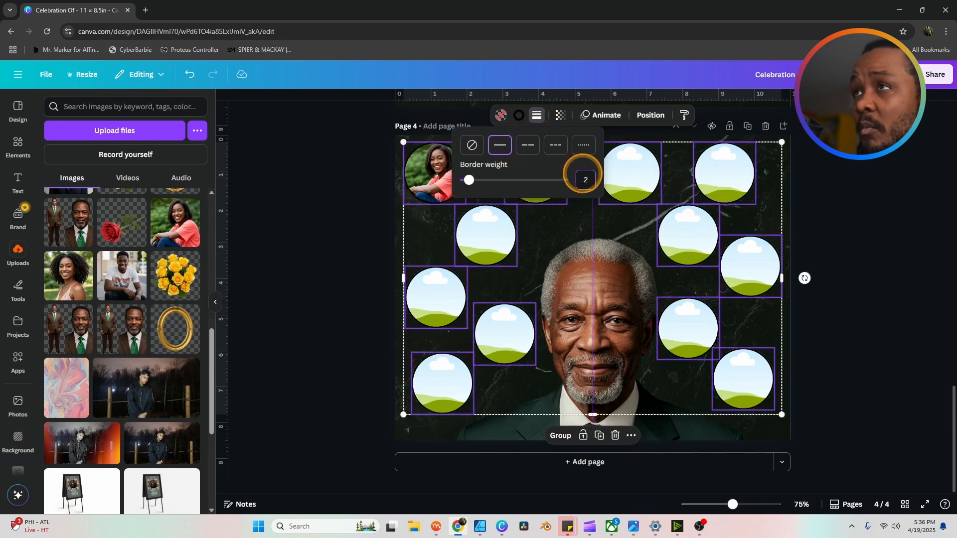
left_click(519, 115)
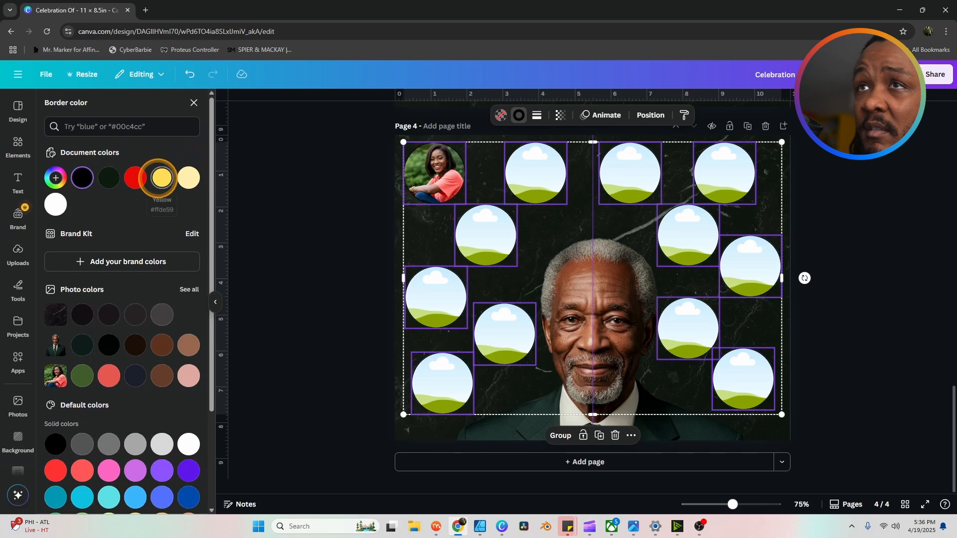
left_click(161, 177)
left_click(314, 237)
left_click(326, 262)
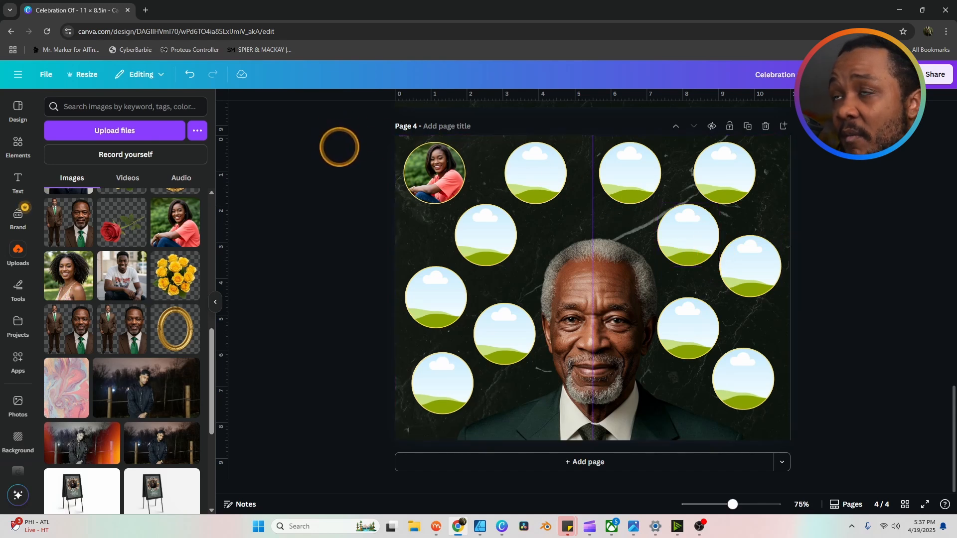
Step: Deselect the portrait photo to leave the filled collage page clear
left_click(612, 314)
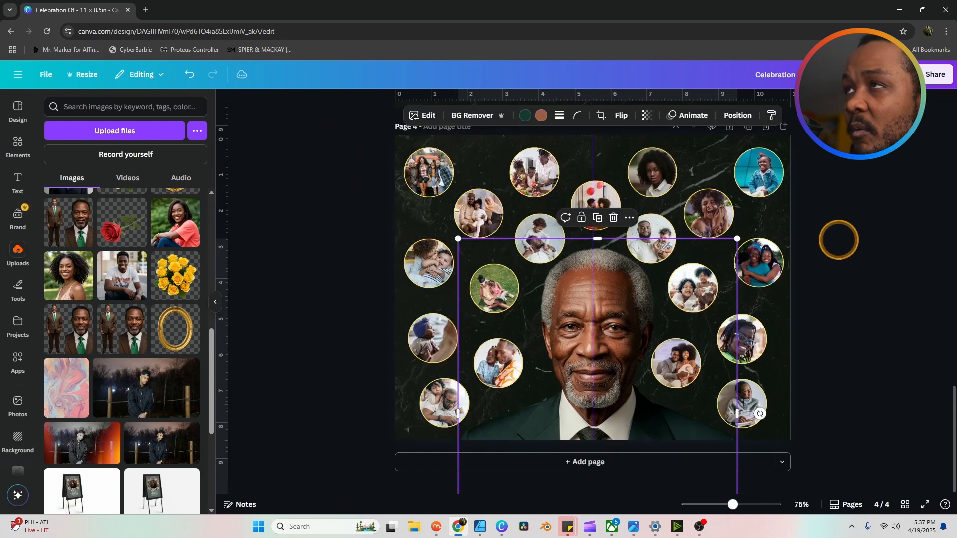
left_click(841, 252)
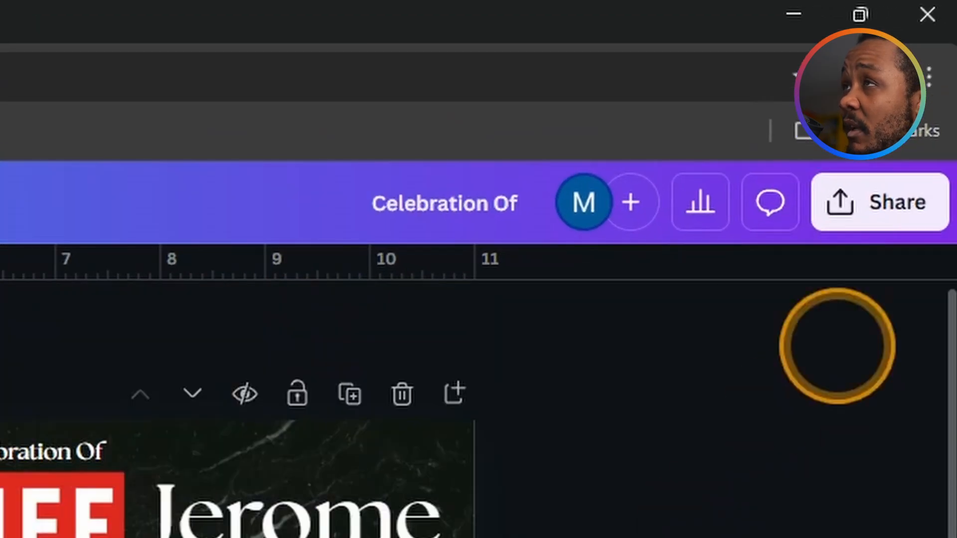
Step: Open the Download settings and choose PDF Print as the file type
left_click(910, 212)
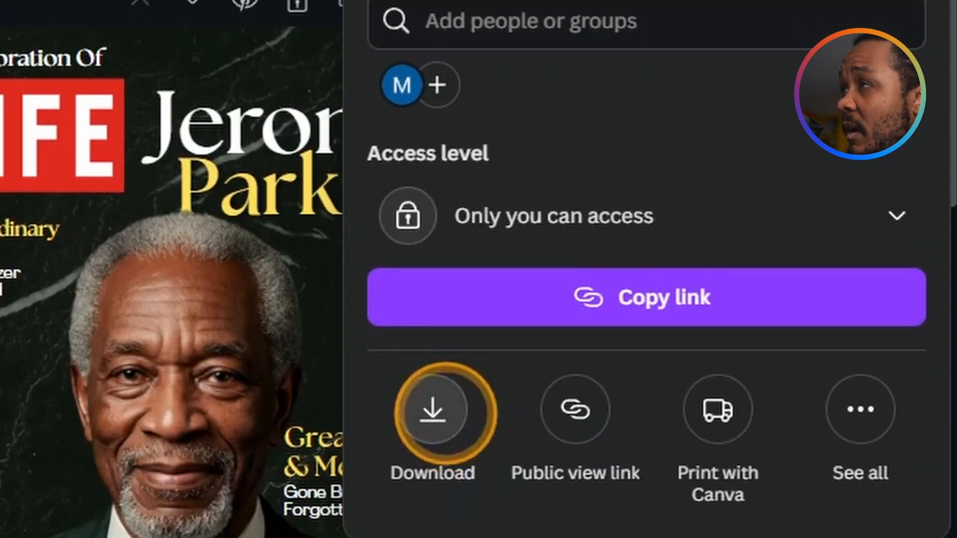
left_click(432, 405)
left_click(620, 14)
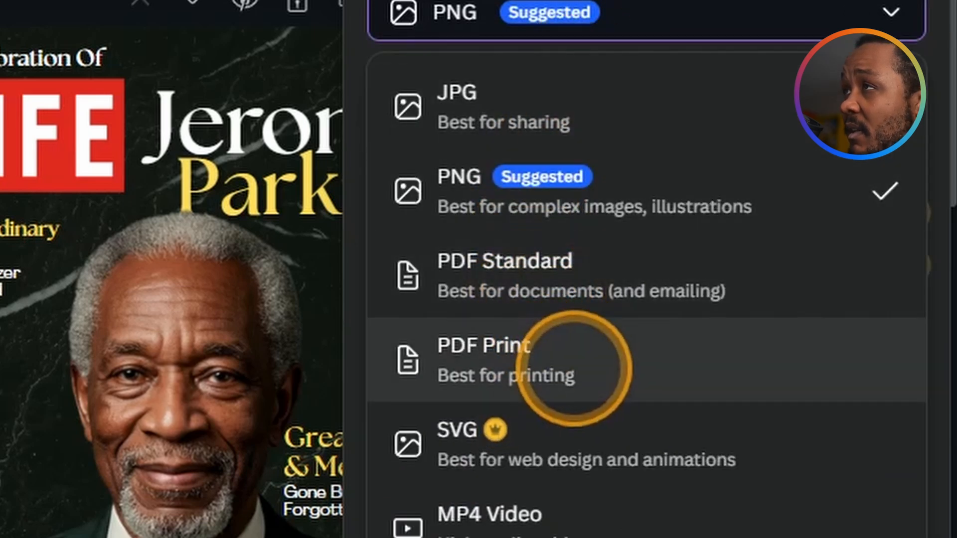
left_click(591, 379)
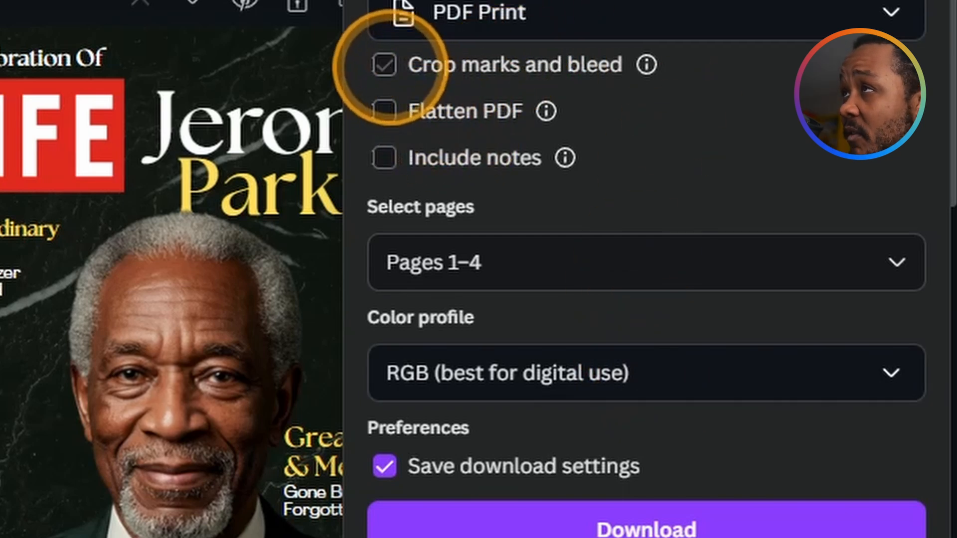
Step: Leave crop marks and bleed off, turn on Flatten PDF, and keep the RGB colour profile
left_click(384, 65)
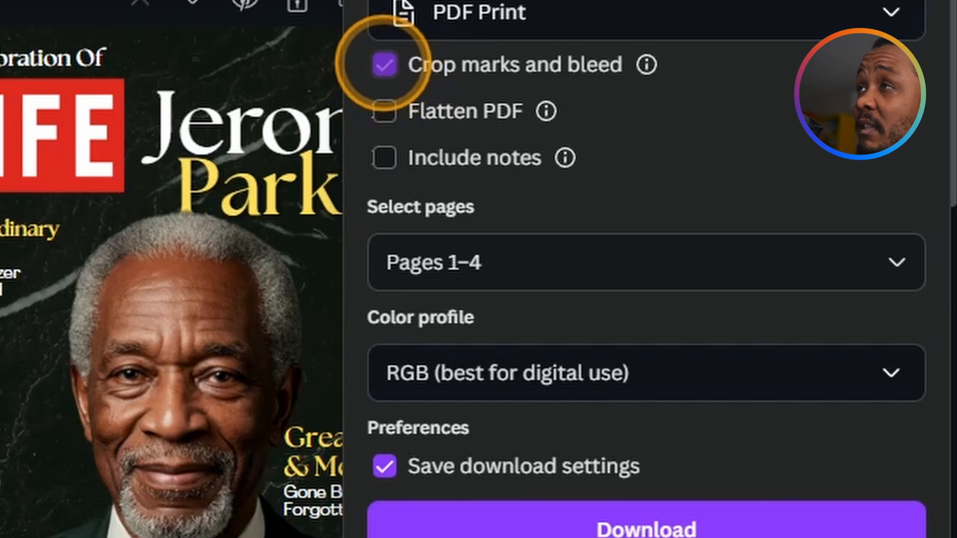
left_click(385, 65)
left_click(384, 111)
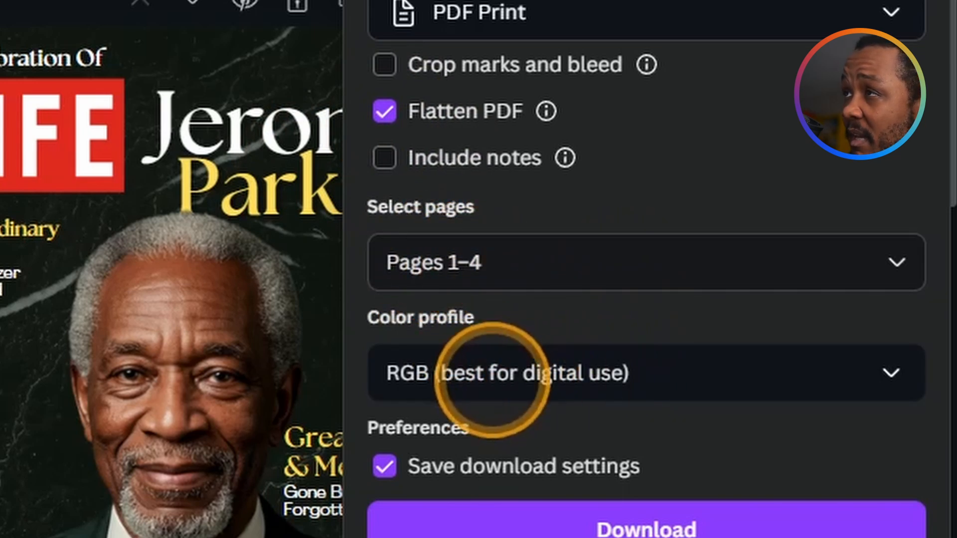
left_click(460, 372)
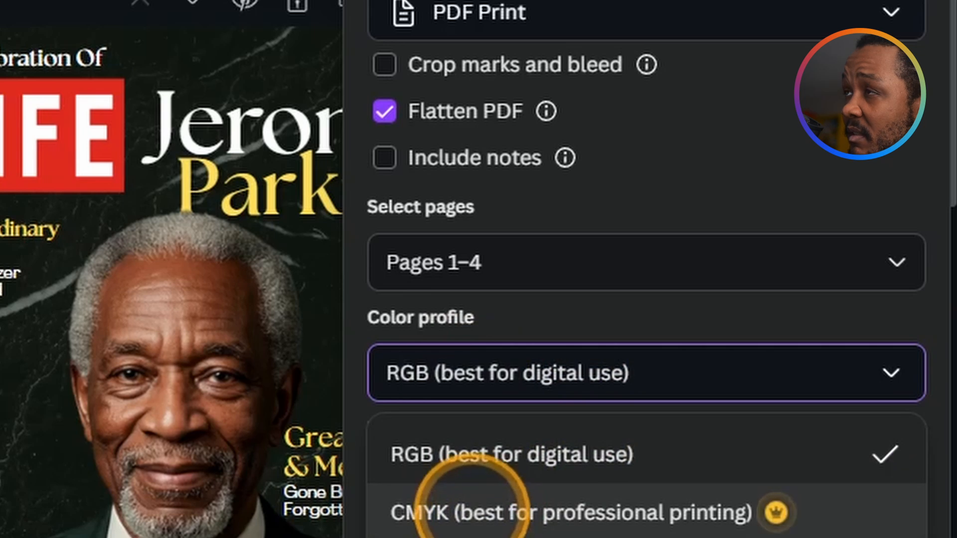
left_click(507, 368)
left_click(496, 365)
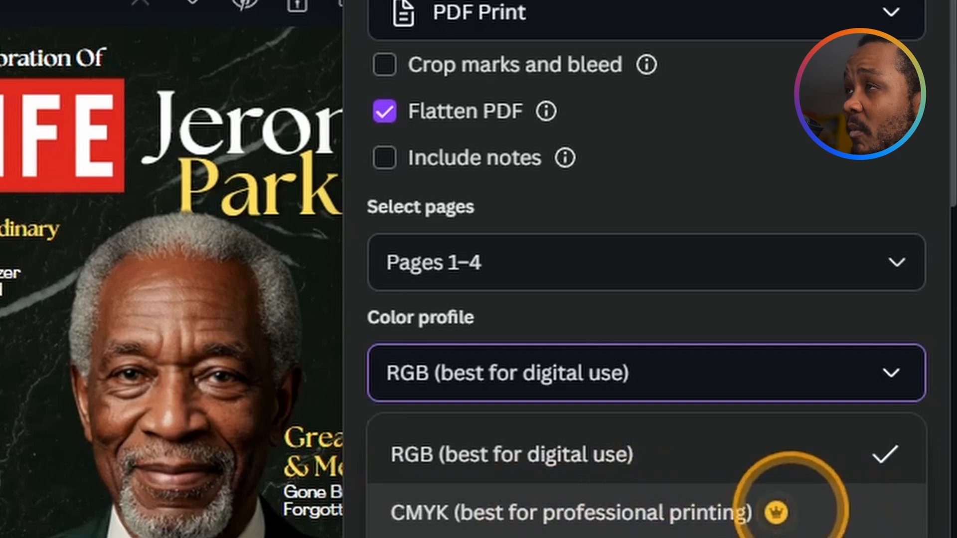
left_click(545, 451)
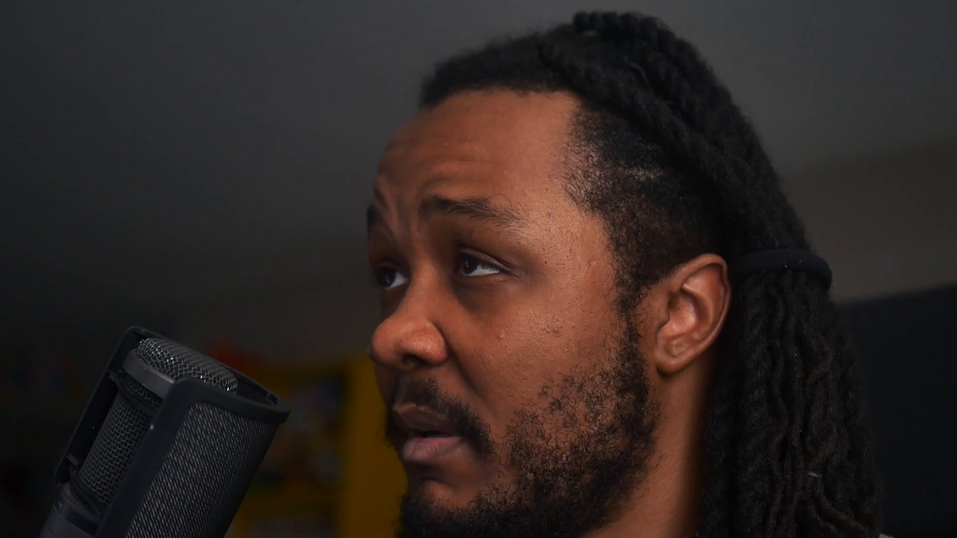
Step: Download the PDF Print file and confirm it in Chrome's recent downloads
left_click(611, 521)
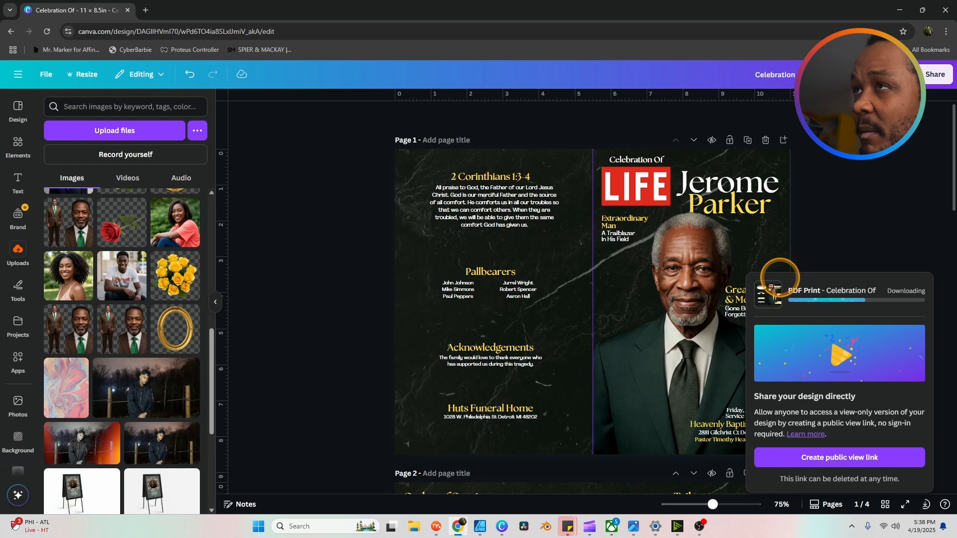
left_click(910, 31)
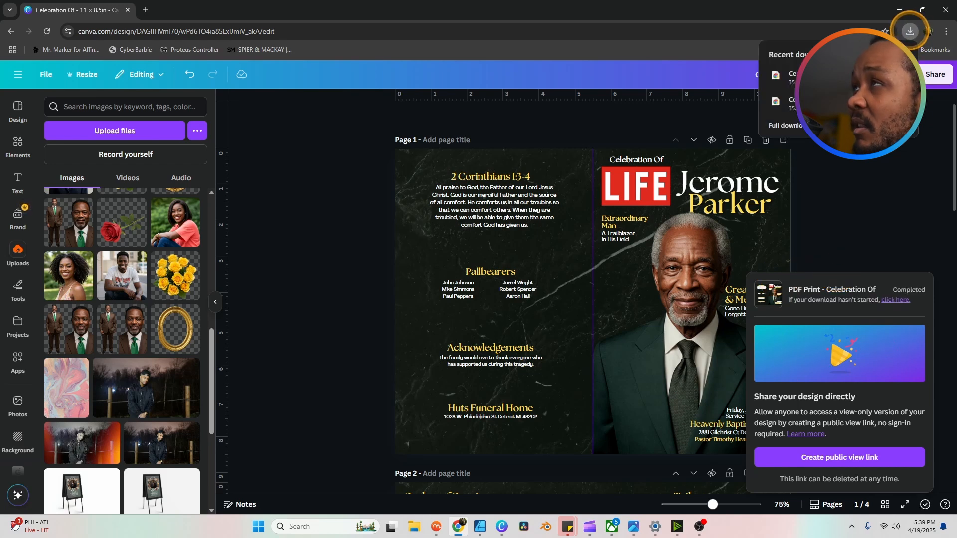